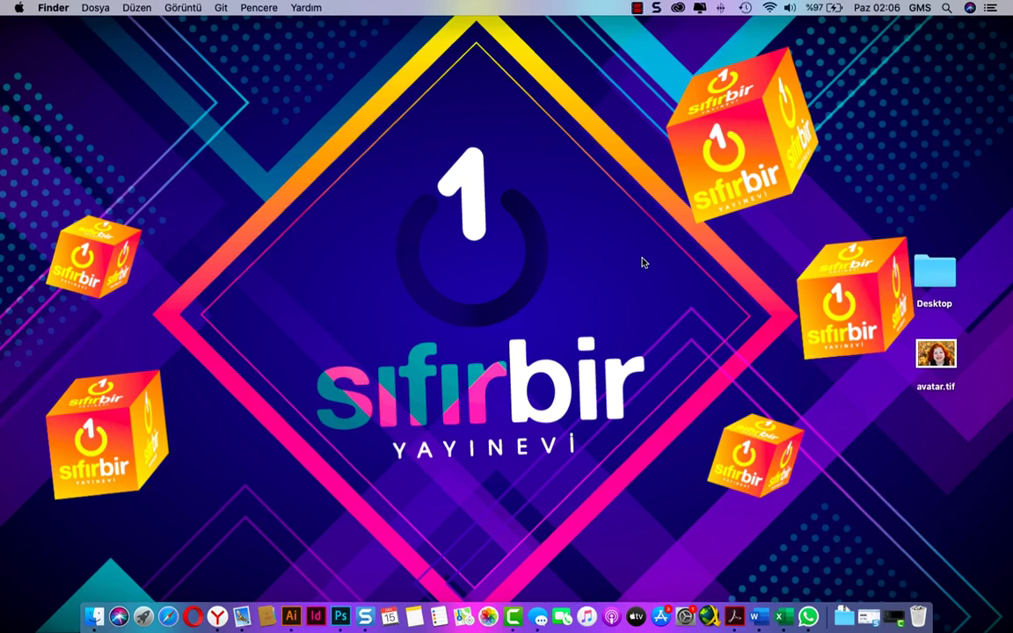
Drag the avatar.tif icon from the desktop's right edge to its centre
mouse_move(935, 355)
mouse_down()
mouse_move(770, 305)
mouse_move(571, 262)
mouse_up()
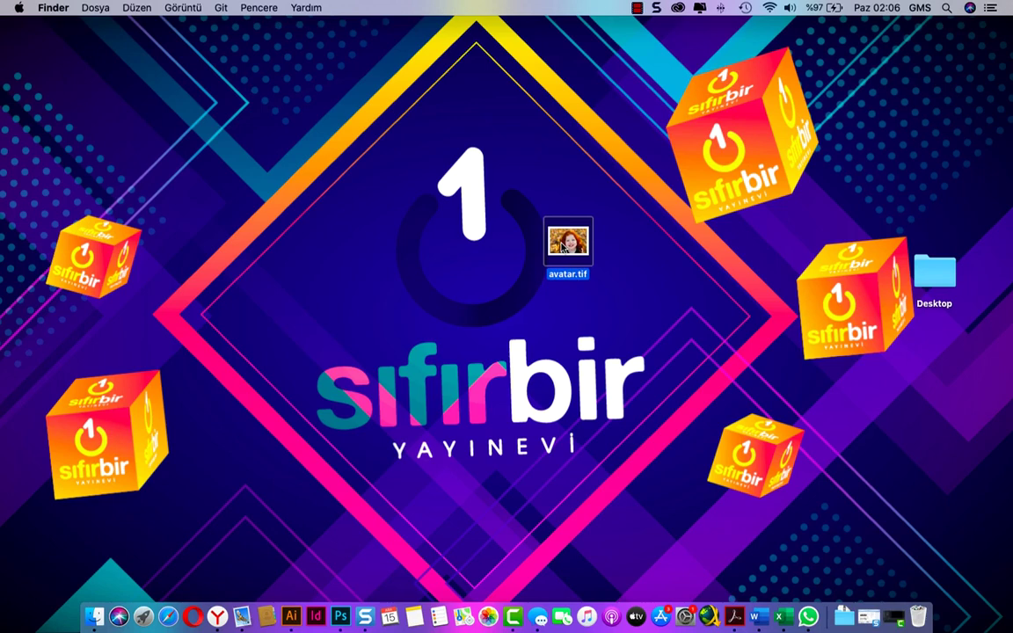
View the avatar.tif reference photo in Preview, then return to Avatar.ai in Illustrator
double_click(563, 245)
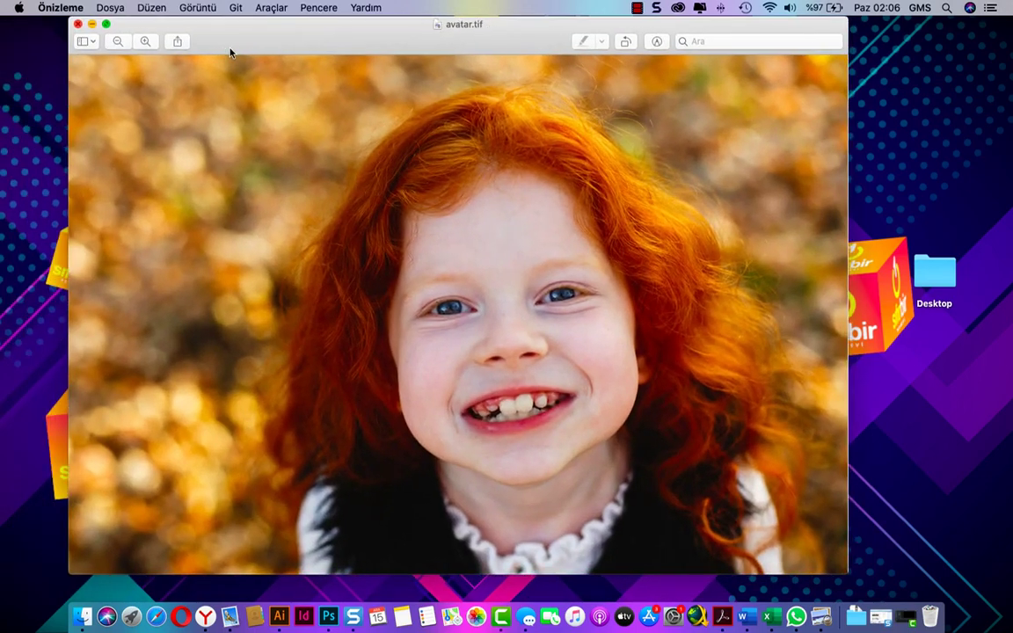
click(78, 24)
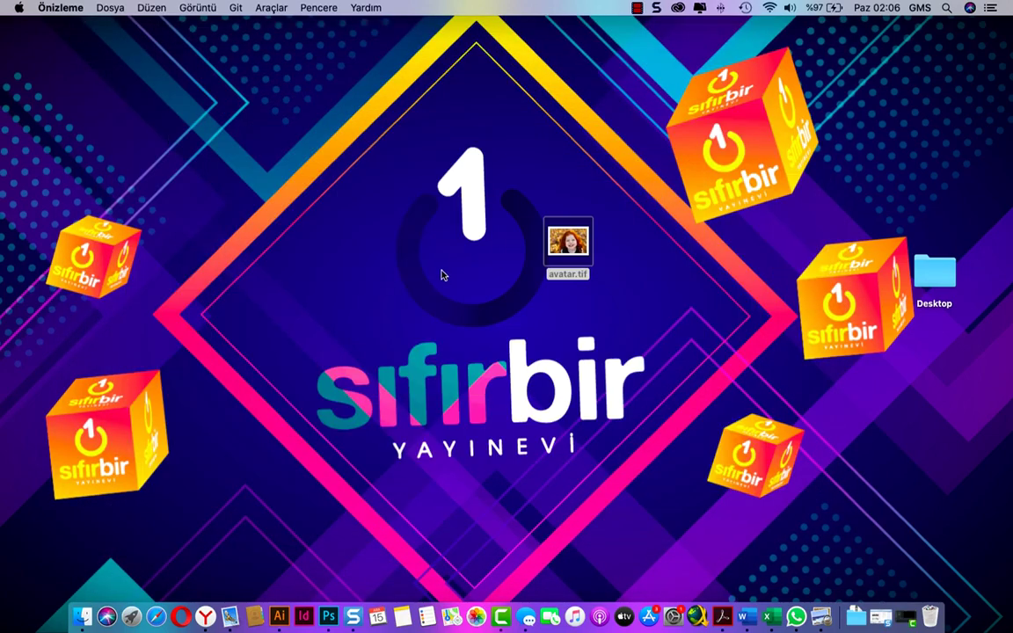
key(super+Tab)
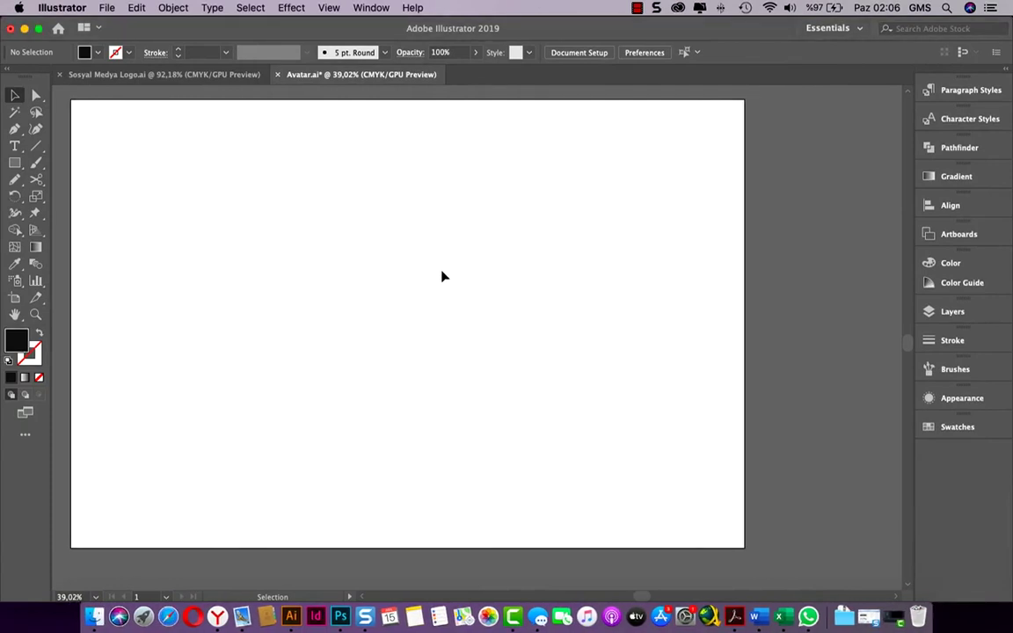
Load avatar.tif from the Masaüstü desktop folder with File > Place
scroll(300, 230, right, 2)
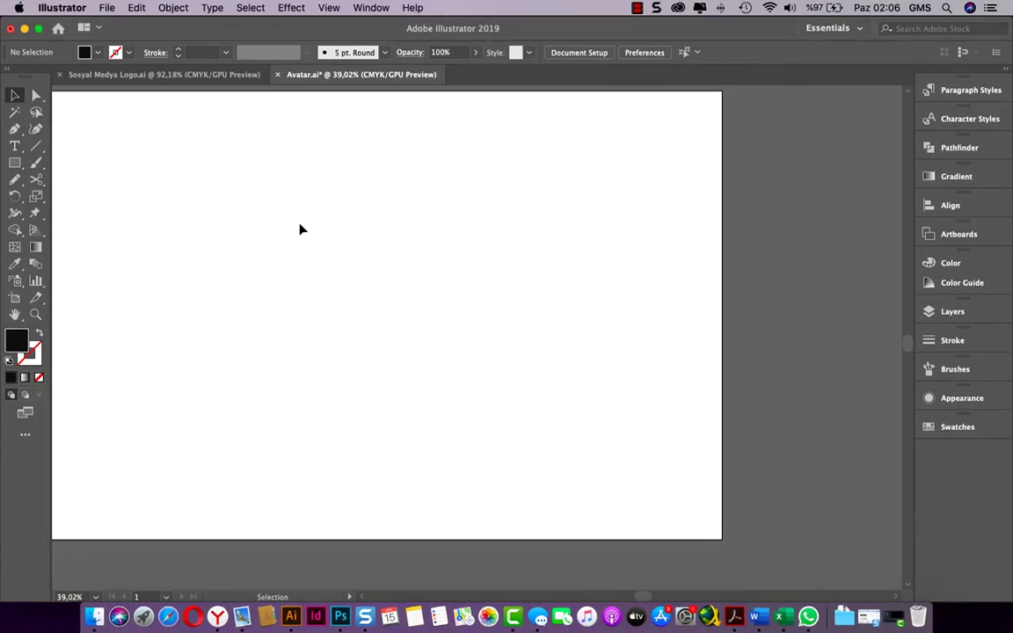
scroll(300, 229, left, 1)
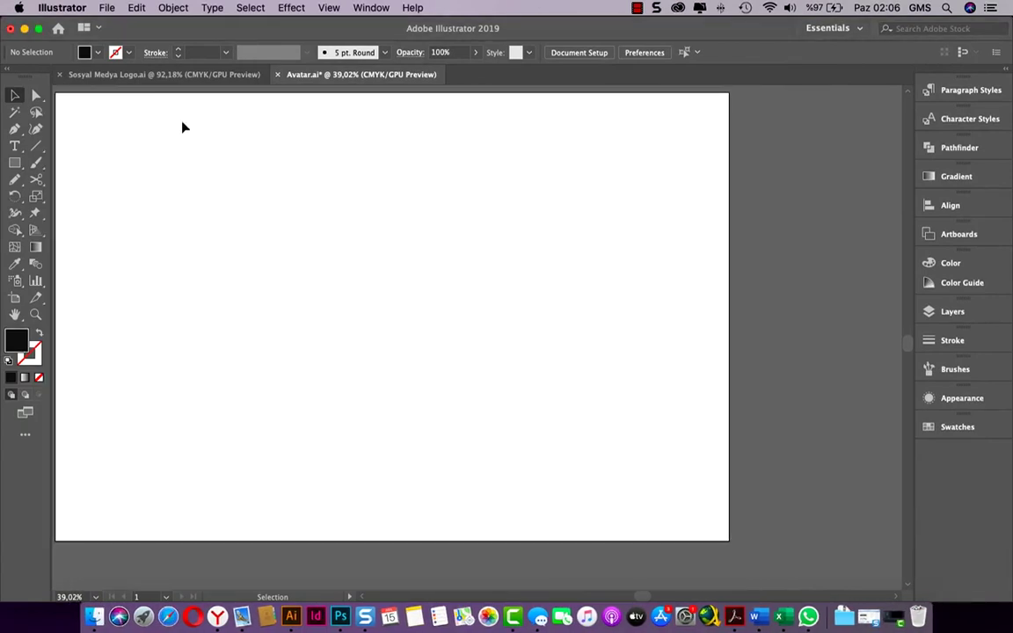
click(107, 11)
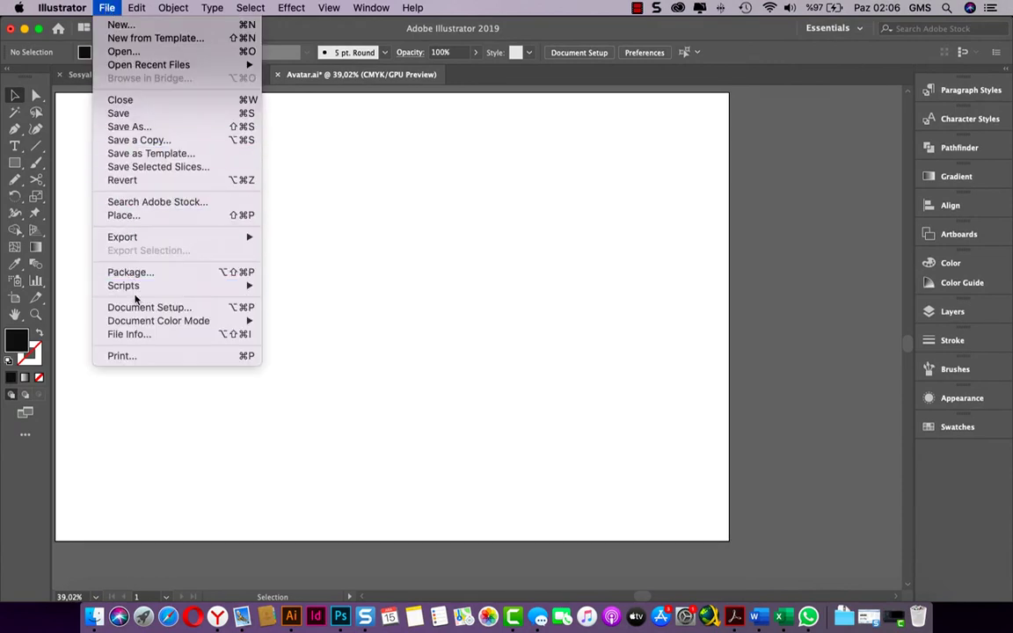
click(150, 214)
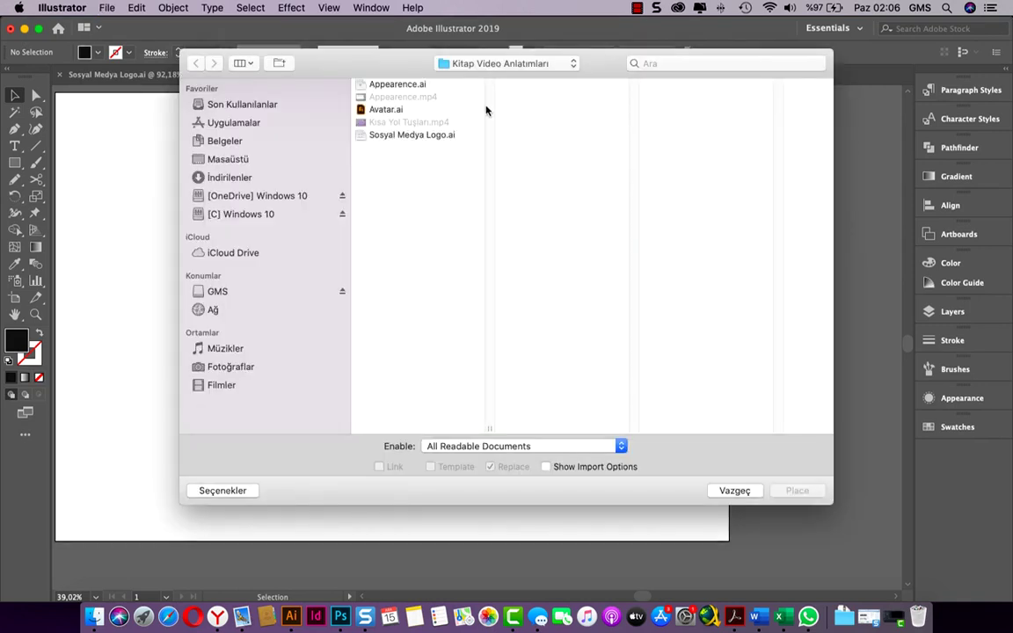
click(227, 158)
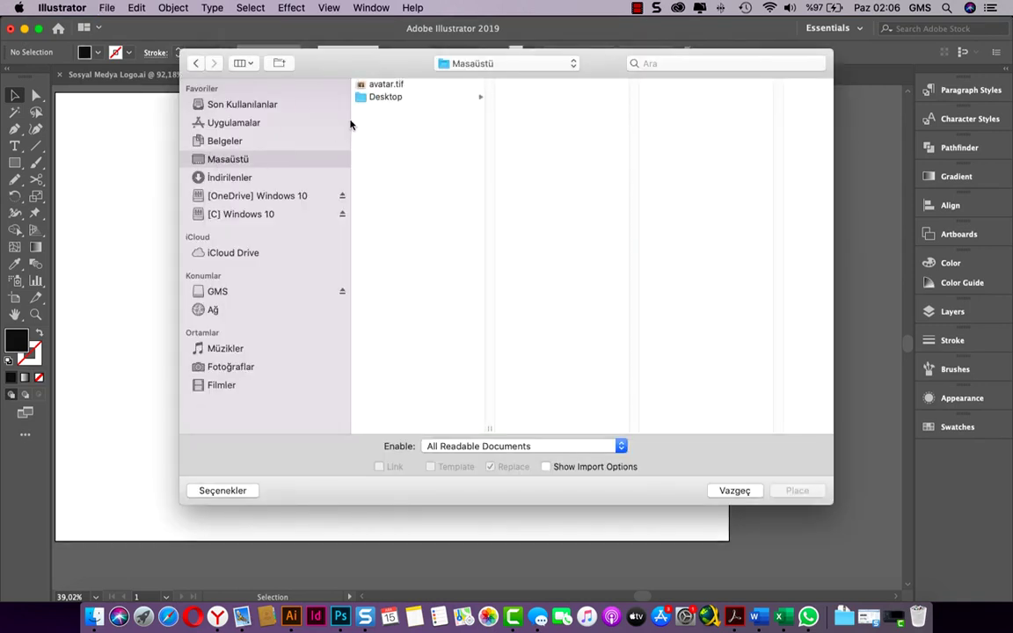
click(385, 84)
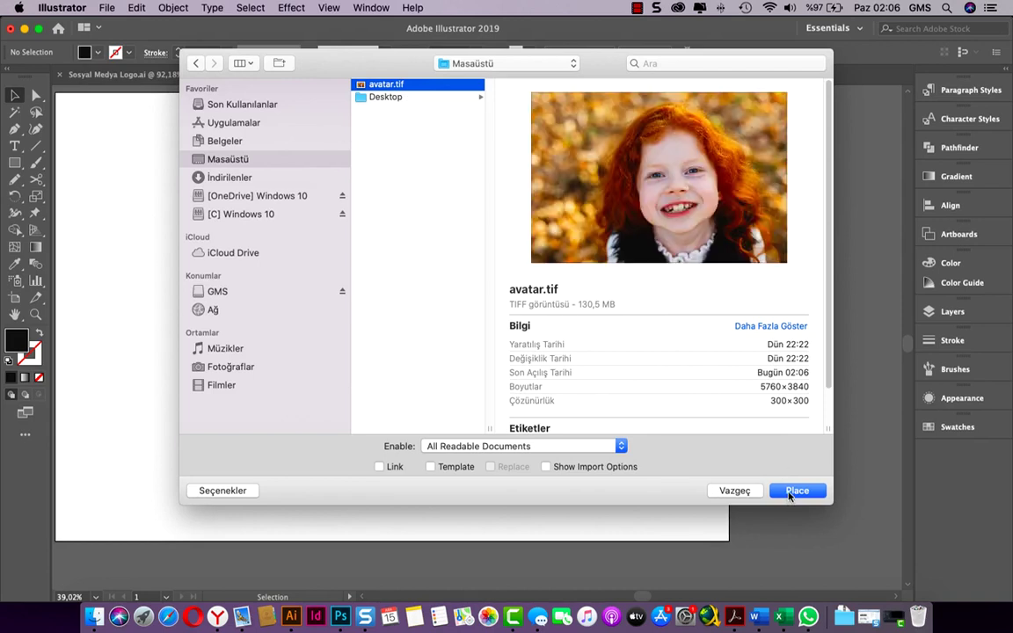
click(796, 490)
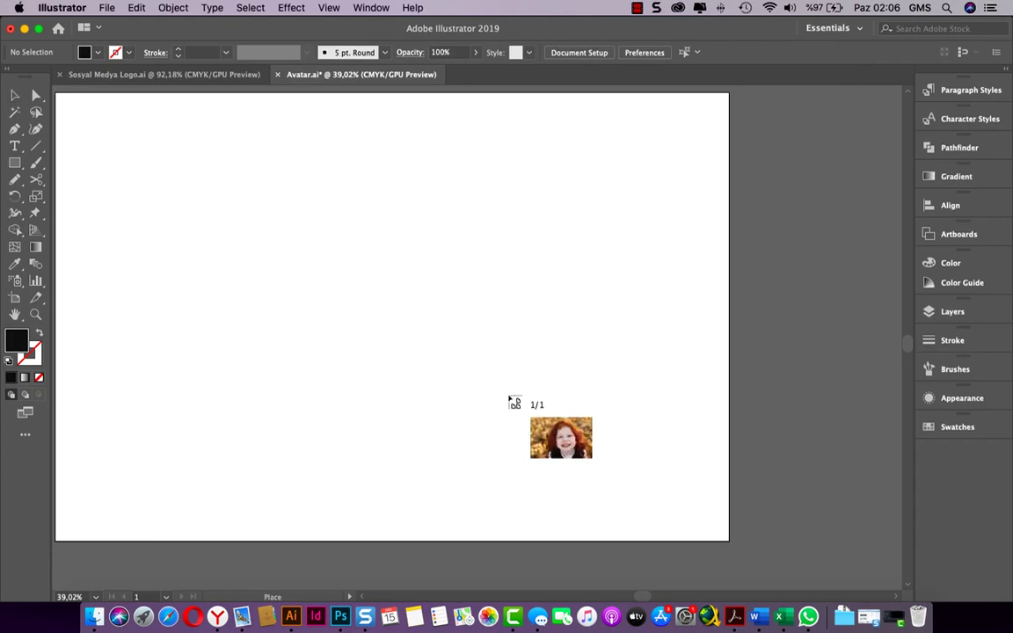
Drop the avatar.tif photo onto the artboard and position it to fill the whole artboard
click(292, 201)
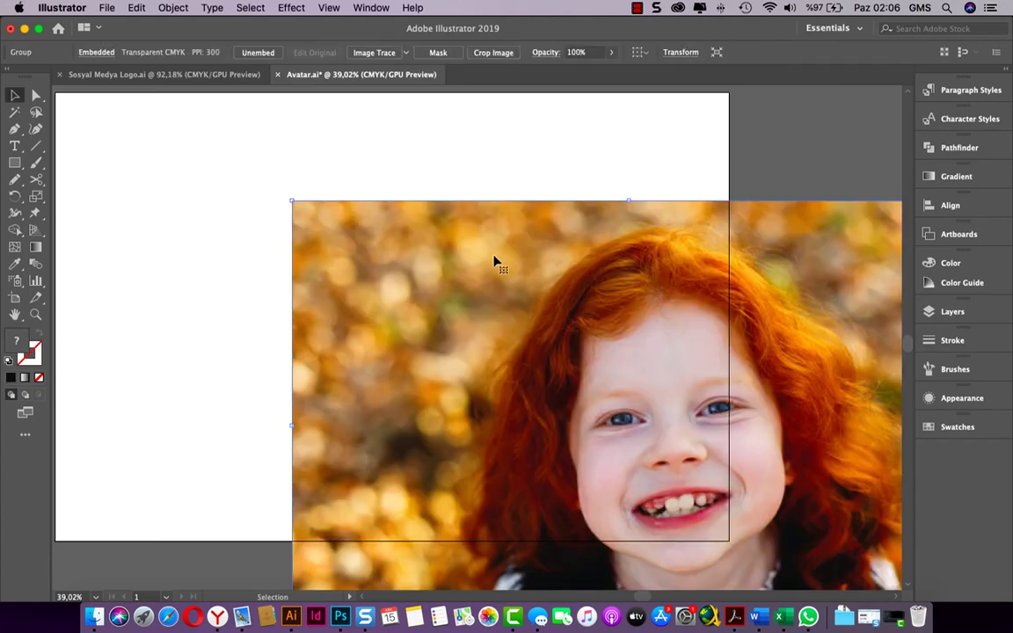
scroll(518, 304, down, 1)
scroll(521, 317, down, 2)
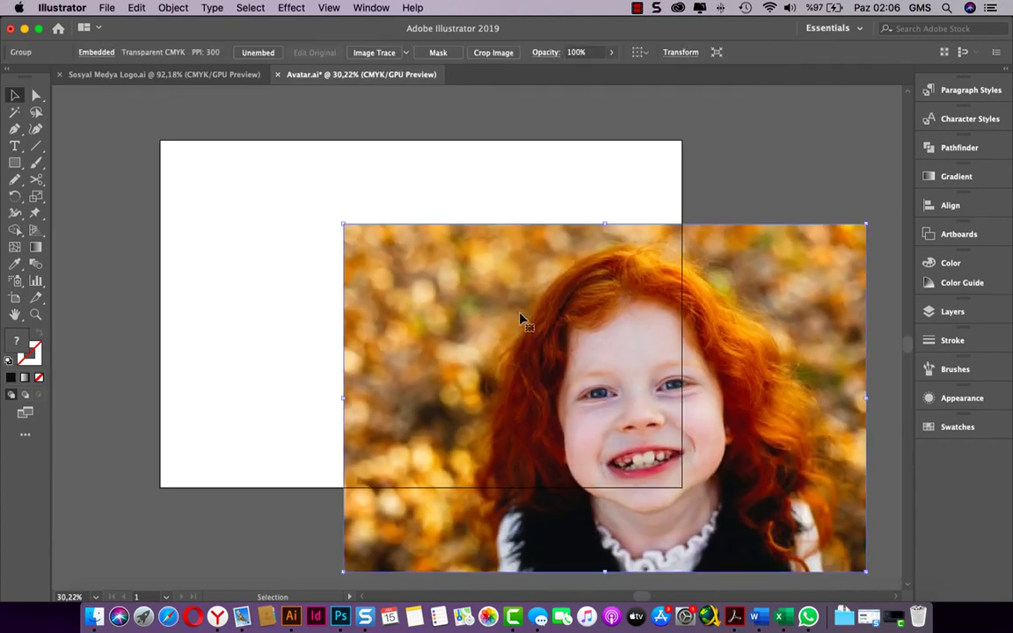
scroll(528, 343, down, 1)
scroll(528, 342, down, 1)
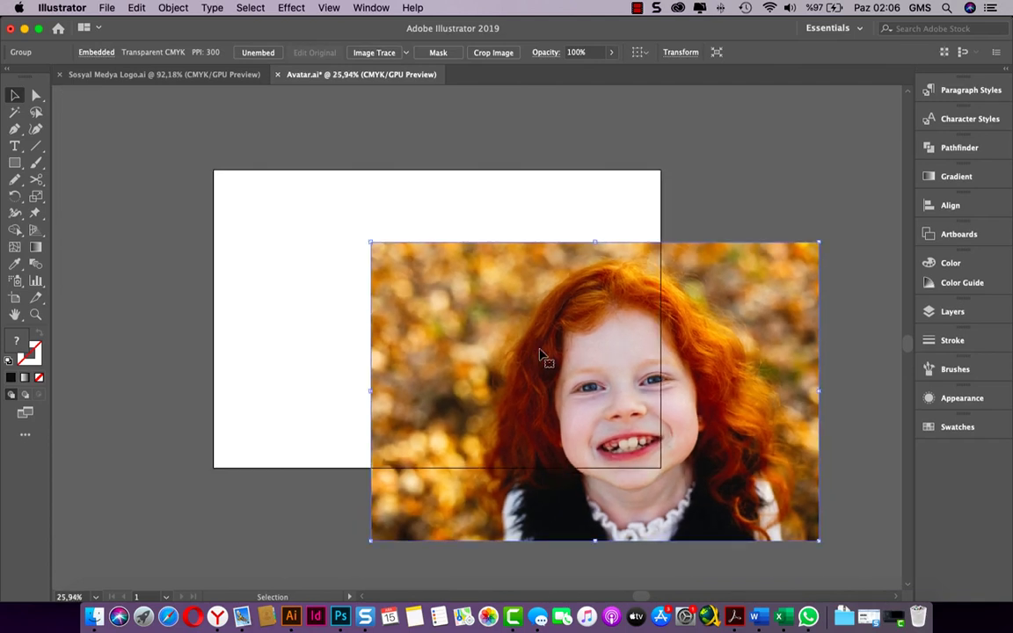
drag(514, 286, 357, 215)
click(210, 140)
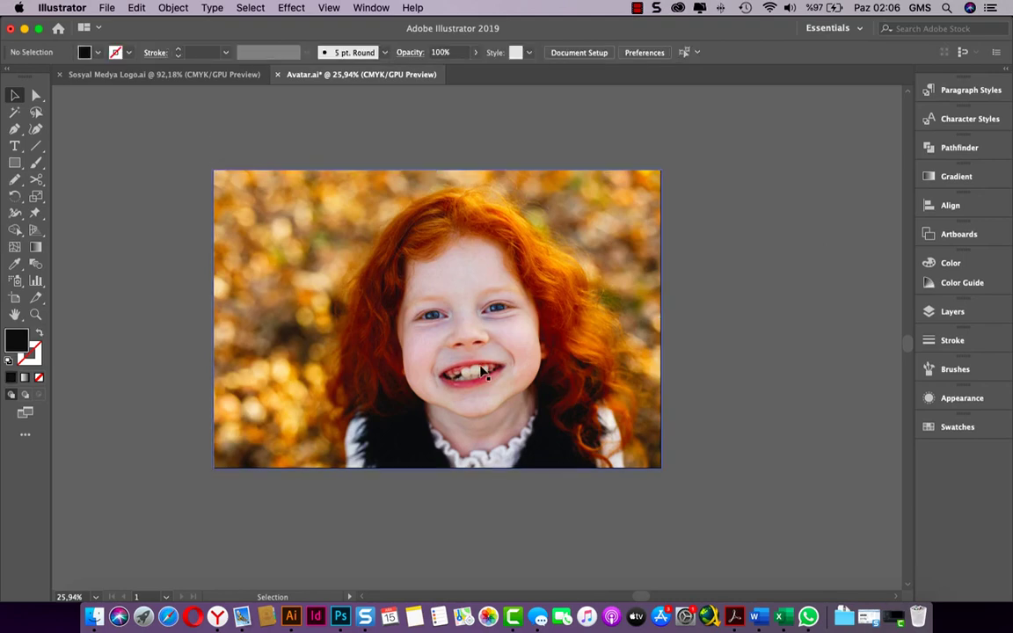
scroll(482, 373, up, 5)
scroll(482, 373, down, 2)
scroll(482, 373, down, 1)
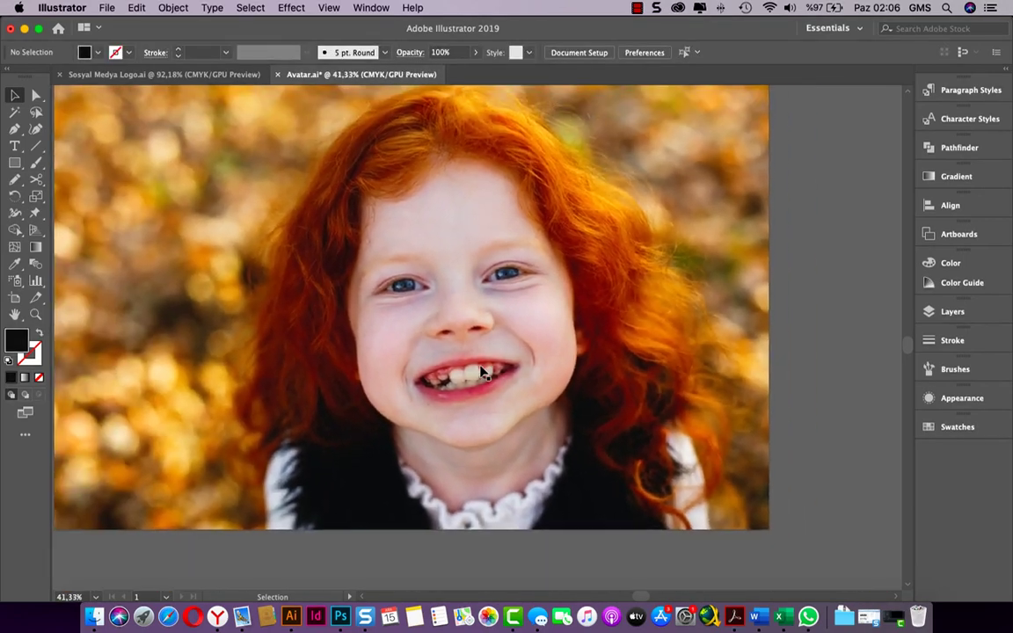
scroll(482, 373, down, 1)
scroll(482, 373, down, 1)
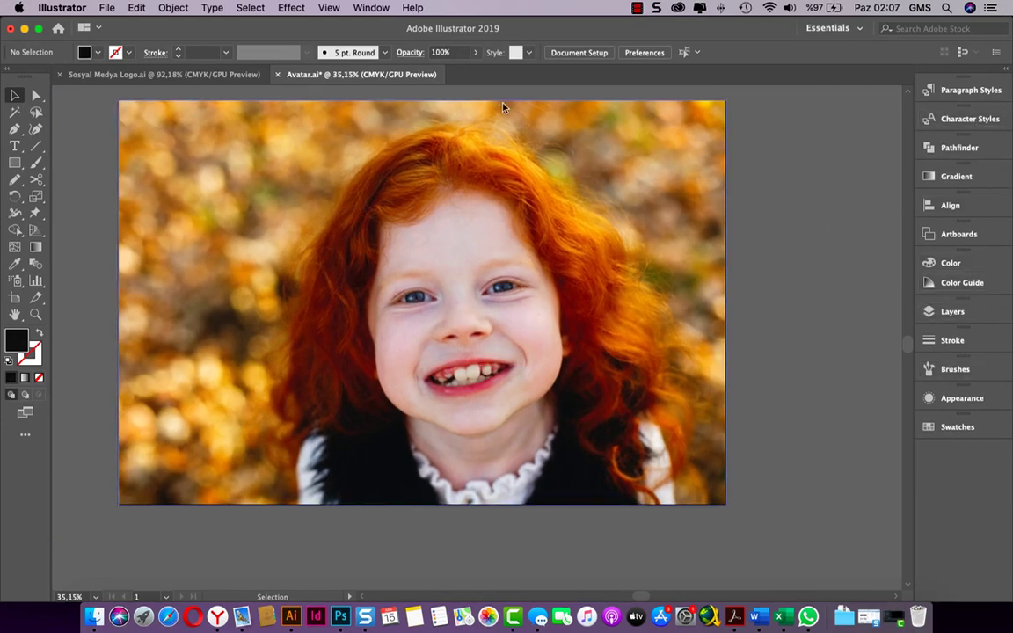
click(373, 8)
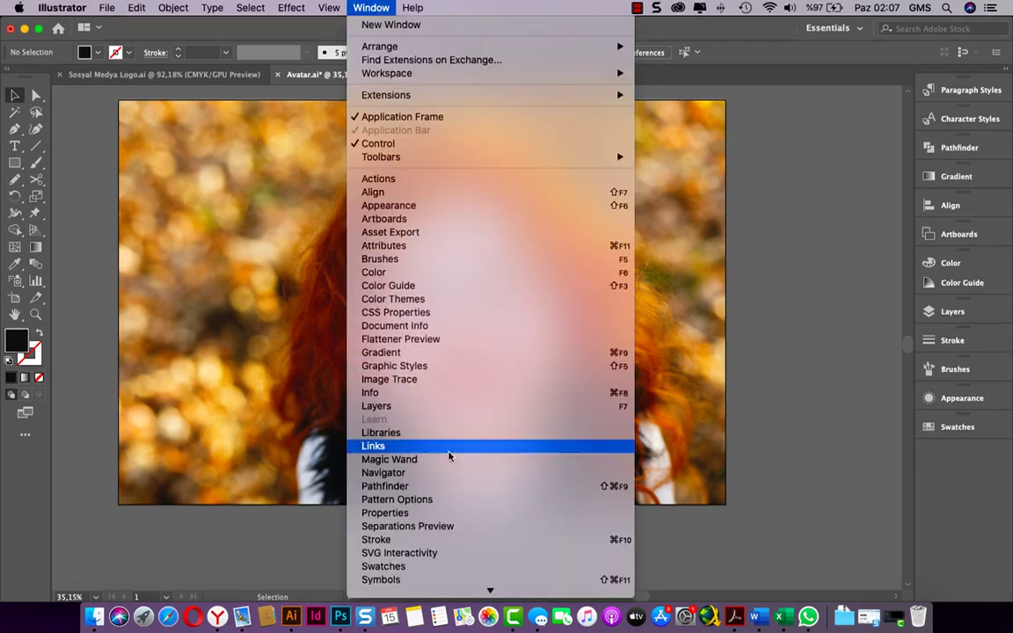
In the Layers panel, make Layer 1 a locked Template layer with images dimmed to 50%
click(460, 407)
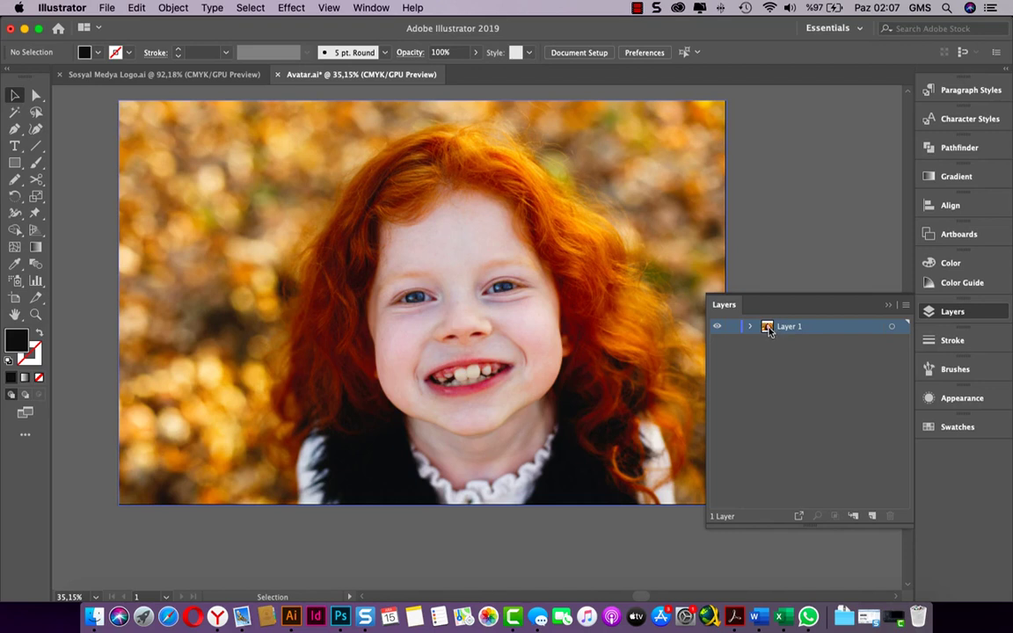
double_click(768, 328)
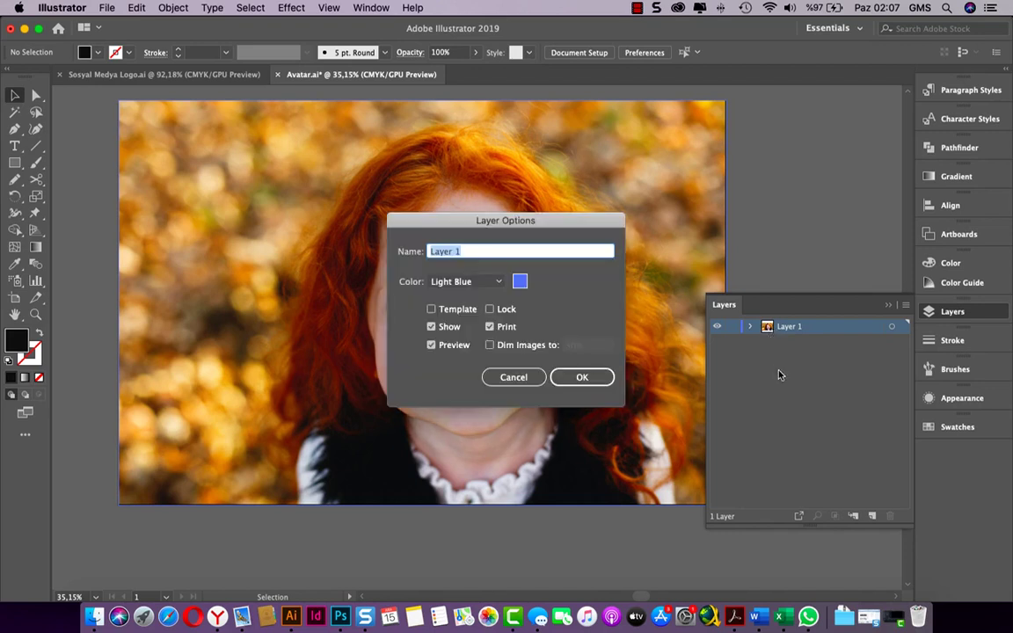
click(446, 310)
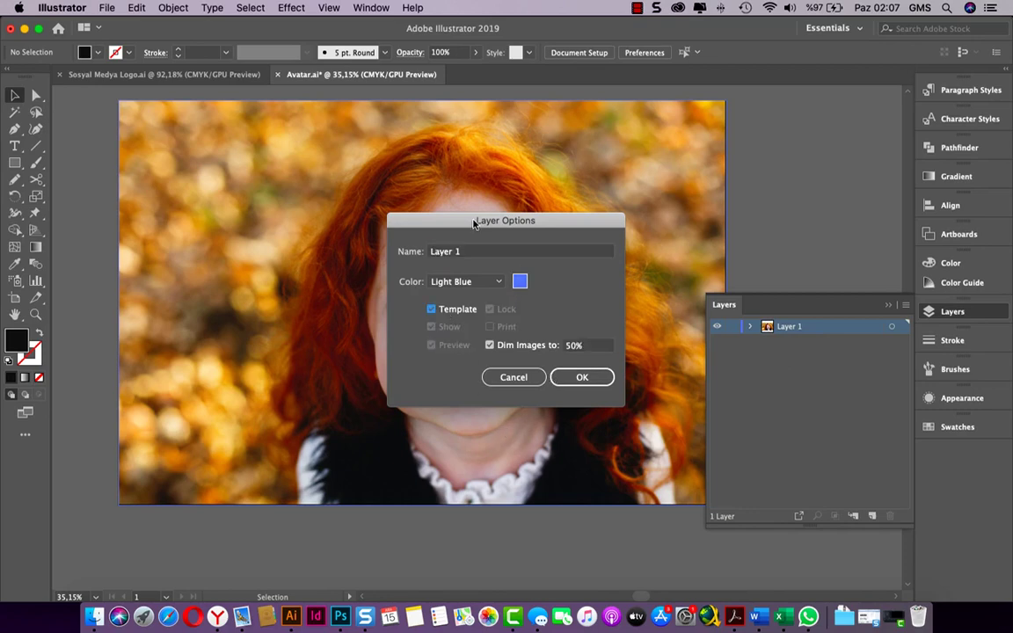
drag(473, 221, 727, 108)
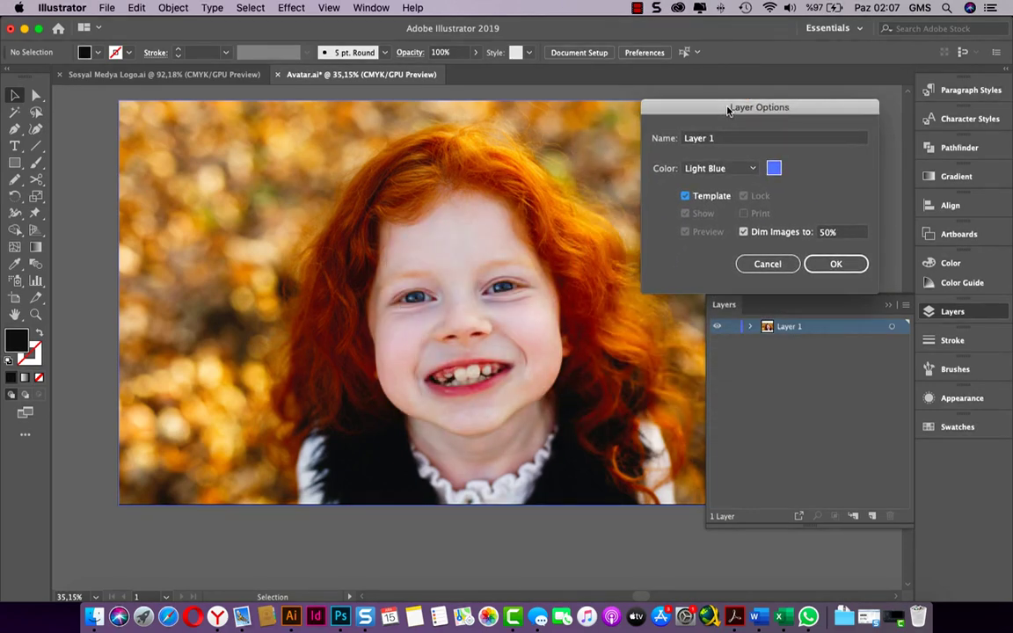
click(708, 199)
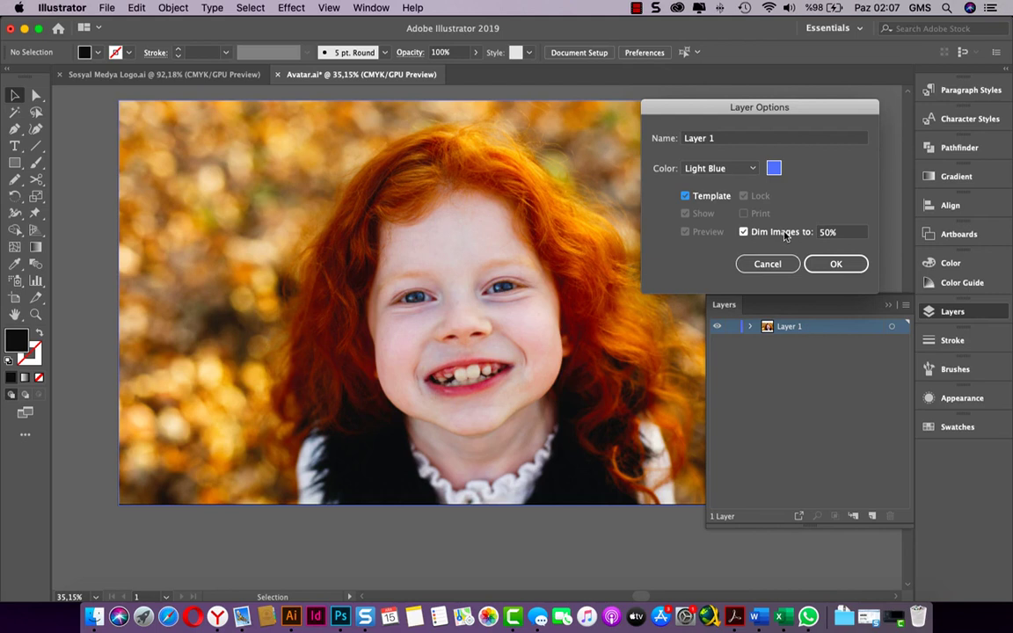
click(832, 263)
drag(792, 110, 713, 113)
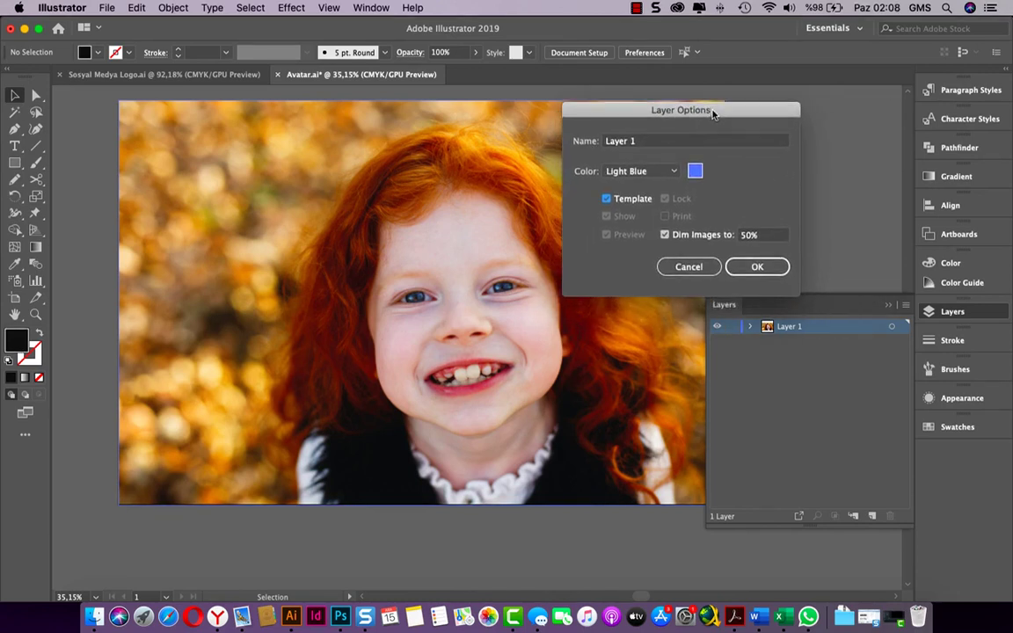
click(630, 203)
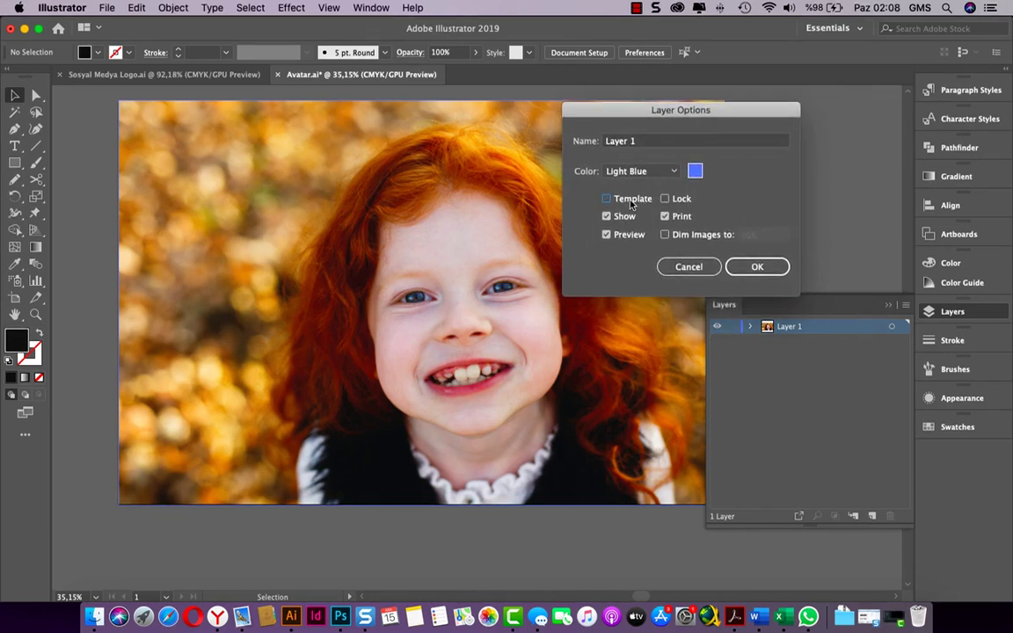
click(631, 201)
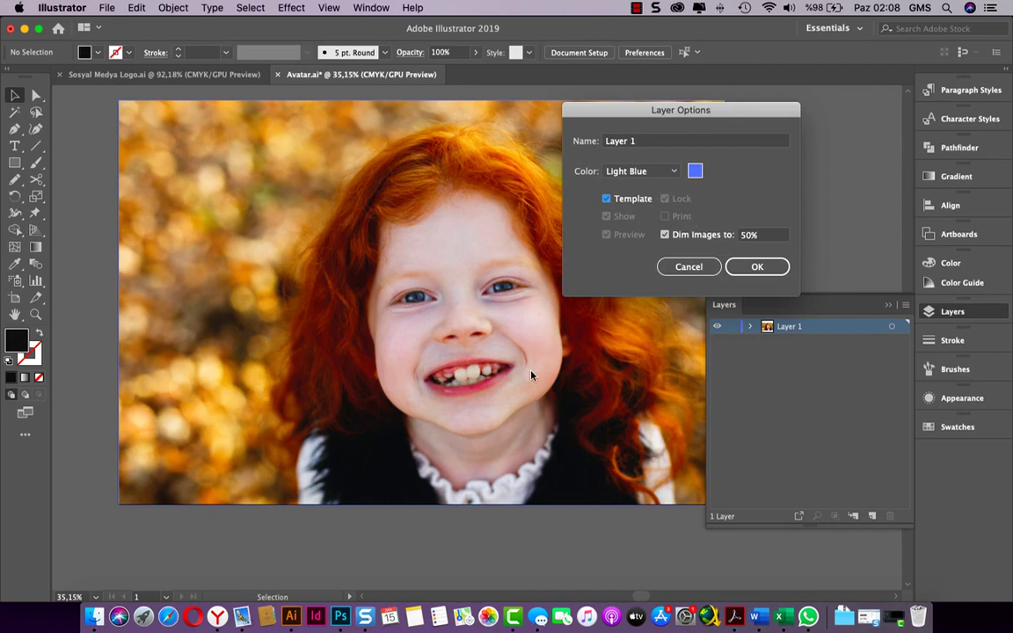
click(748, 268)
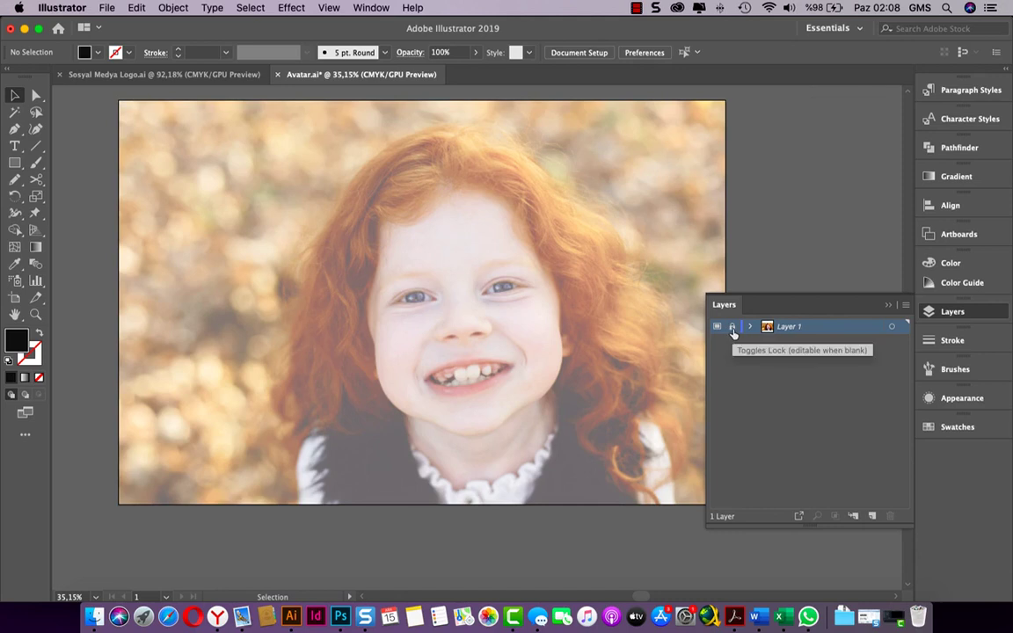
click(733, 328)
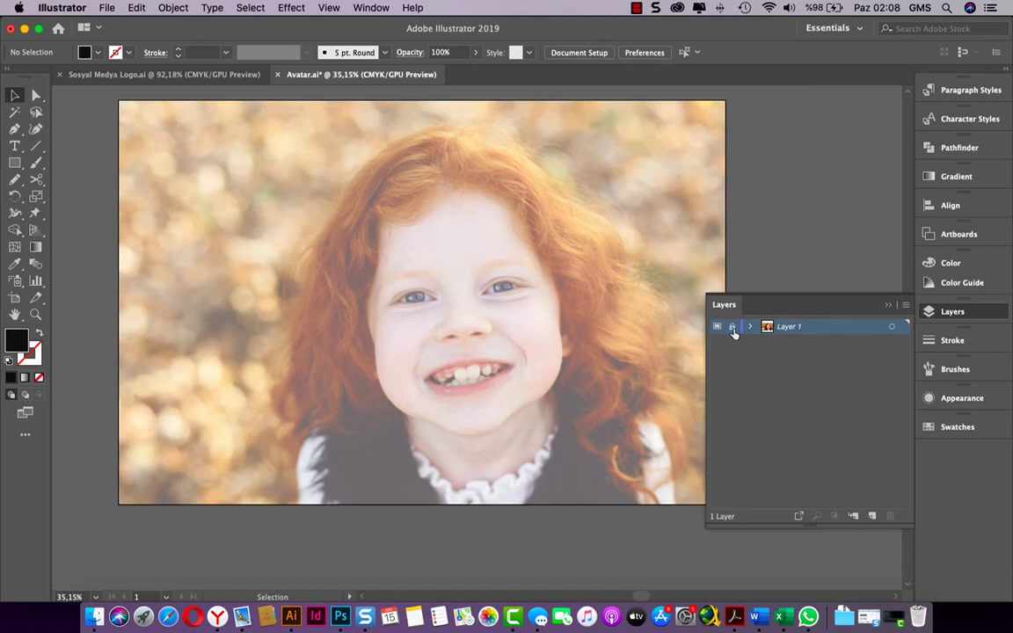
click(732, 328)
Rename Layer 2 to 'yuz'
click(872, 517)
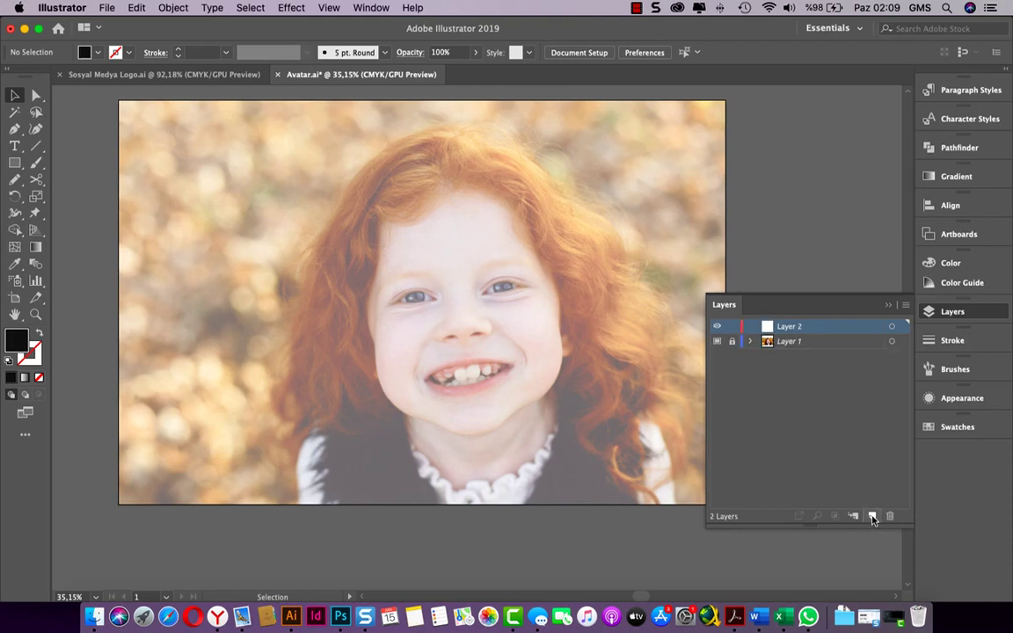
double_click(790, 326)
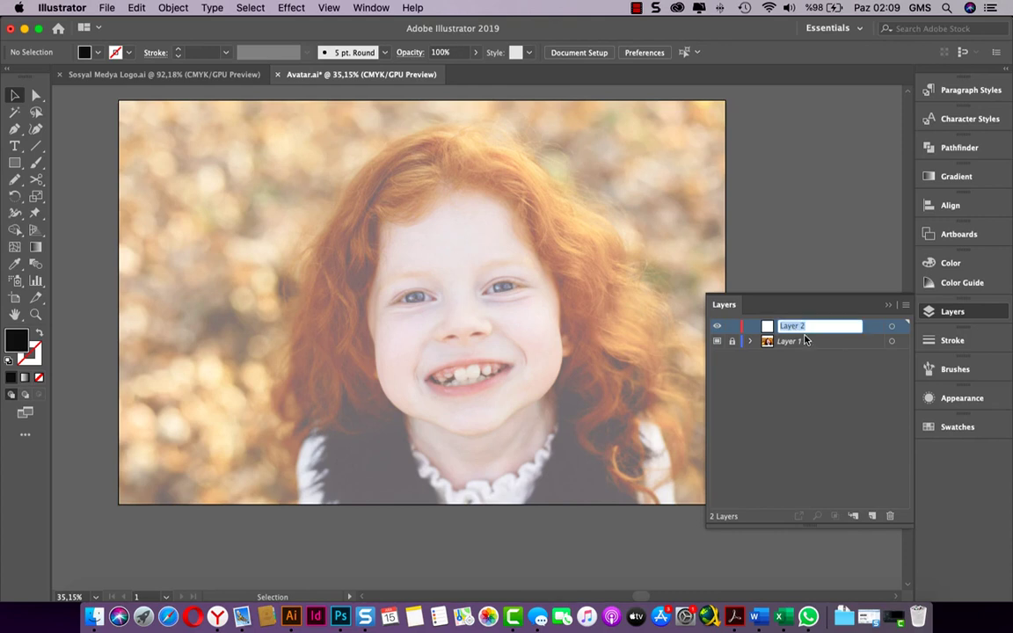
text(yuz)
key(Return)
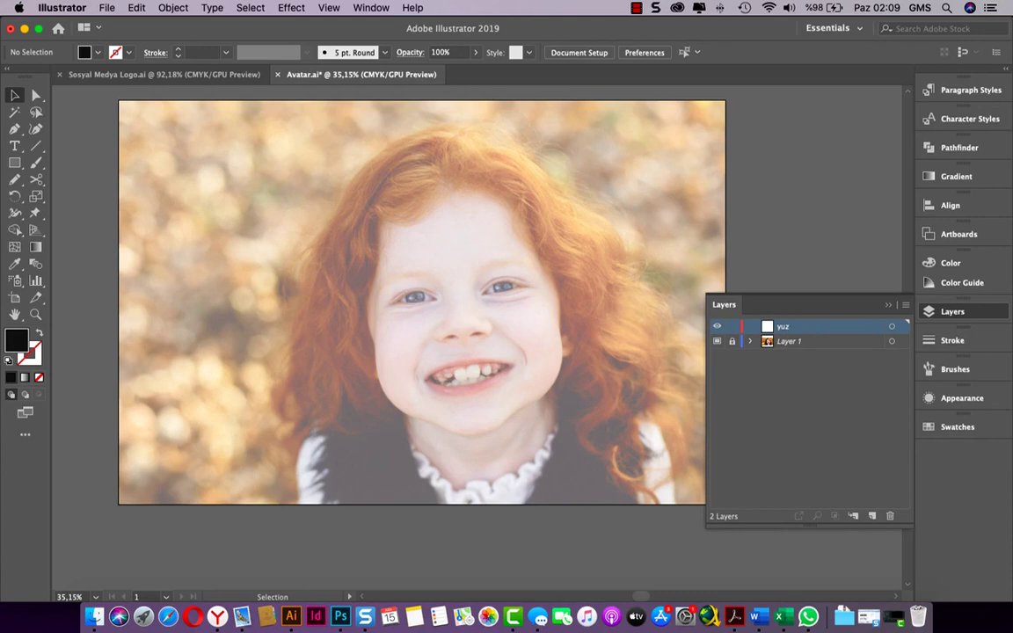
Zoom in so the girl's face fills the view, ready for Pen tracing
scroll(533, 274, up, 1)
scroll(534, 273, up, 3)
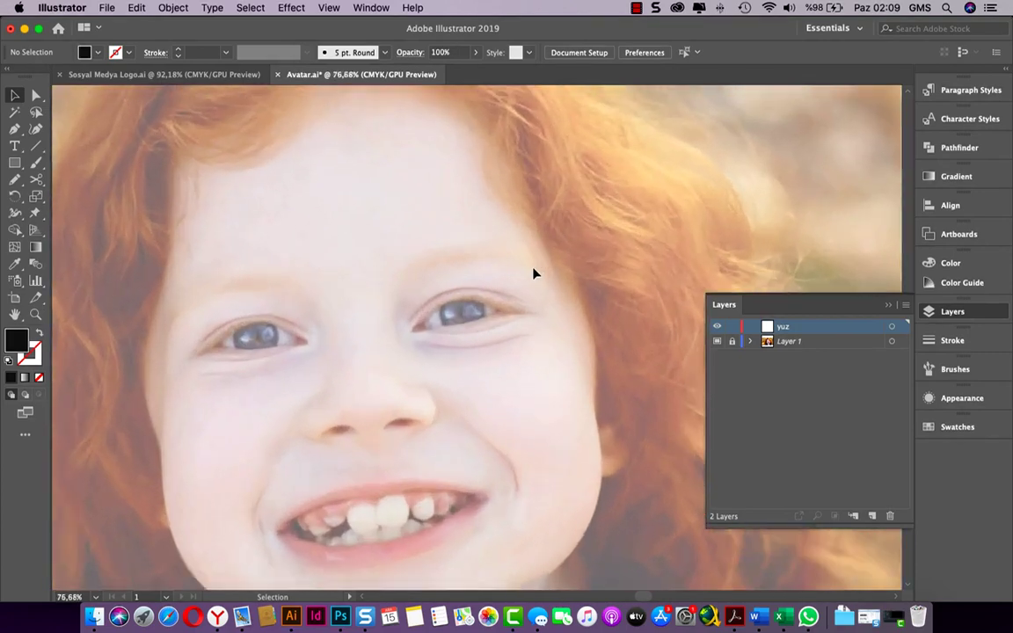
scroll(533, 274, up, 1)
scroll(479, 305, up, 2)
scroll(479, 305, left, 2)
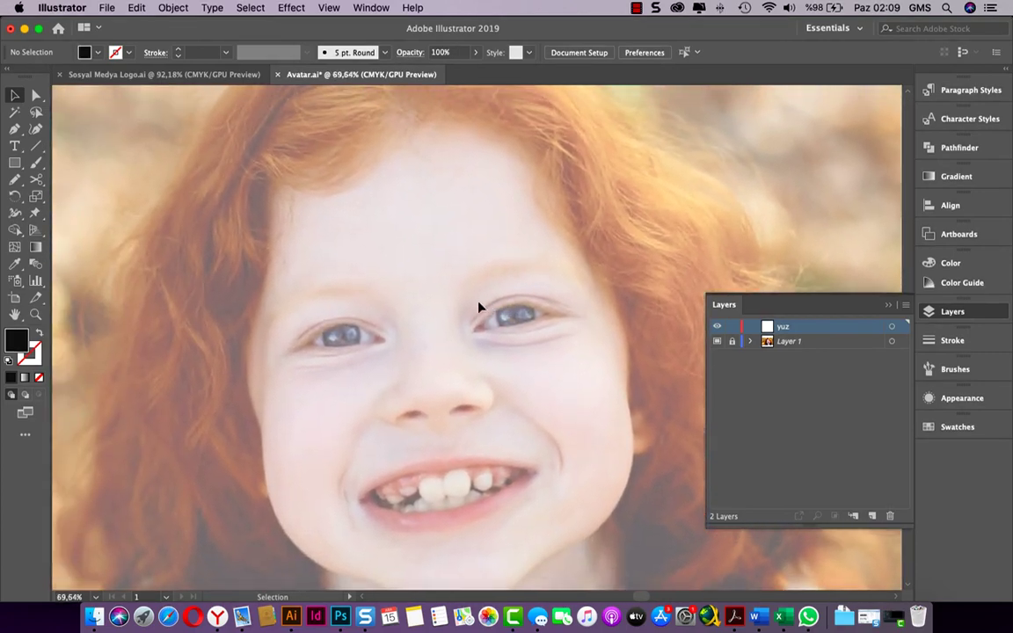
scroll(474, 310, up, 1)
scroll(475, 310, left, 1)
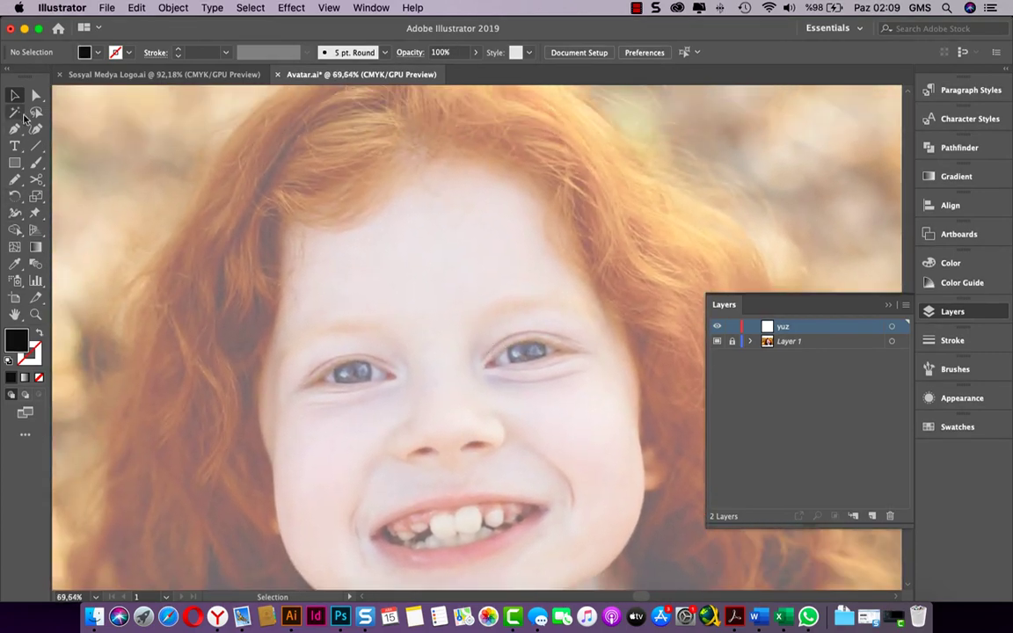
scroll(433, 249, down, 1)
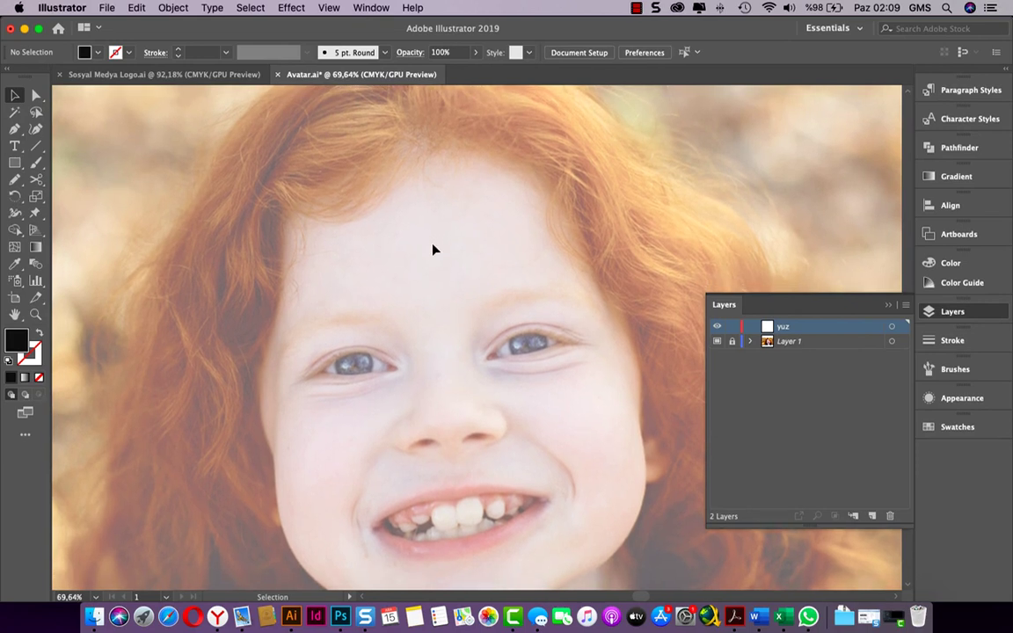
click(14, 129)
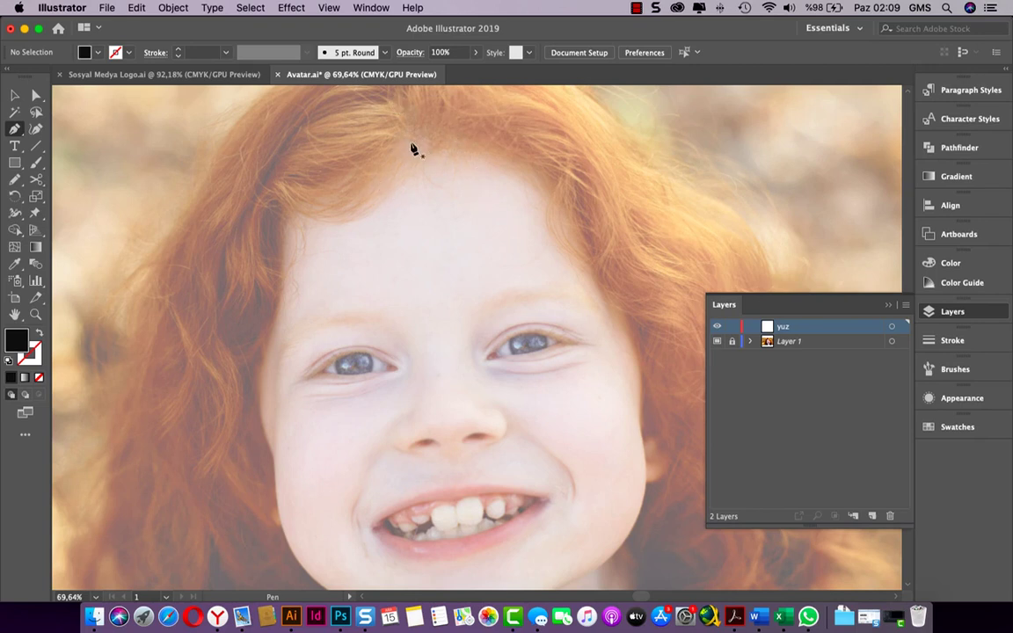
Draw a curved hairline path from the hair parting, with no fill and a black stroke
click(413, 136)
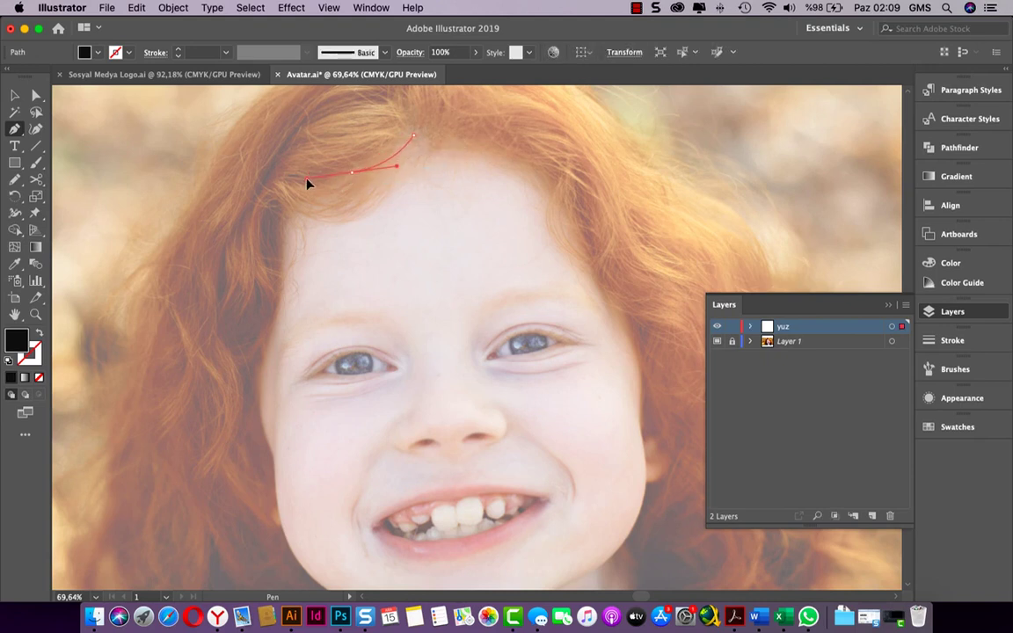
drag(350, 175, 350, 177)
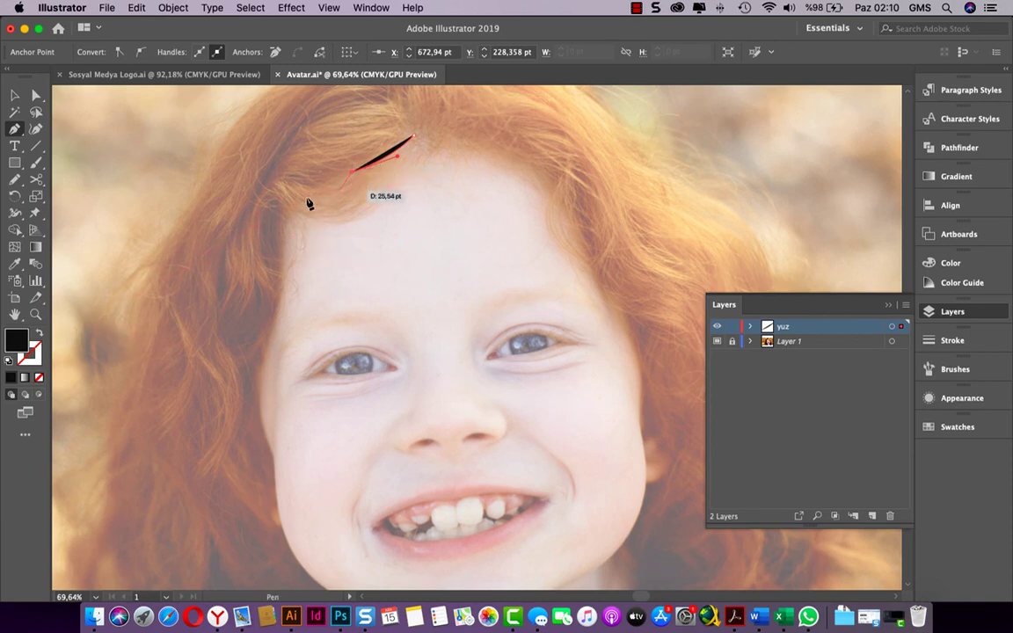
click(14, 96)
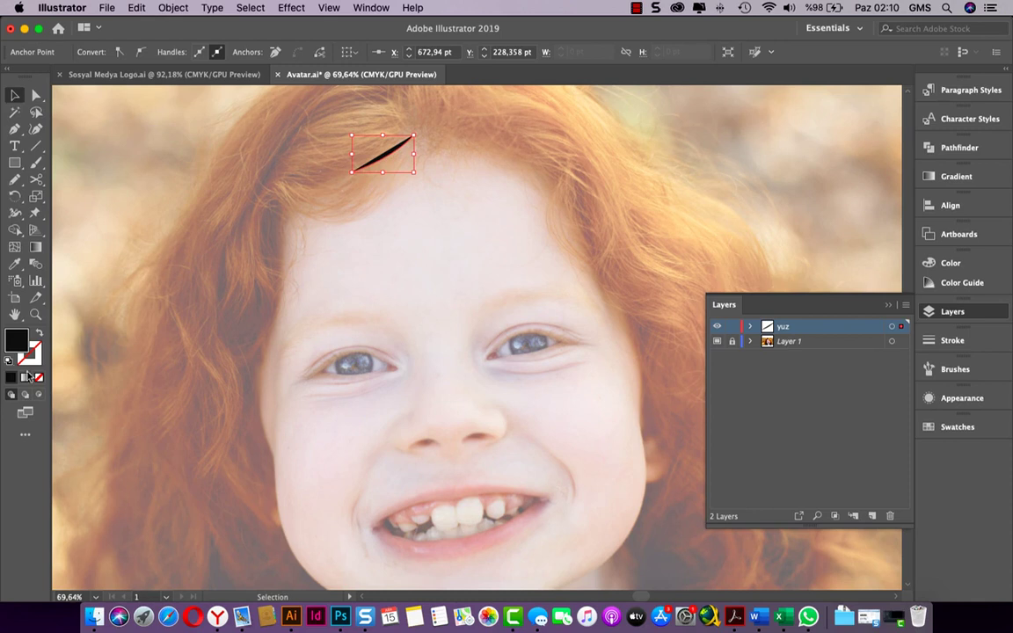
click(39, 335)
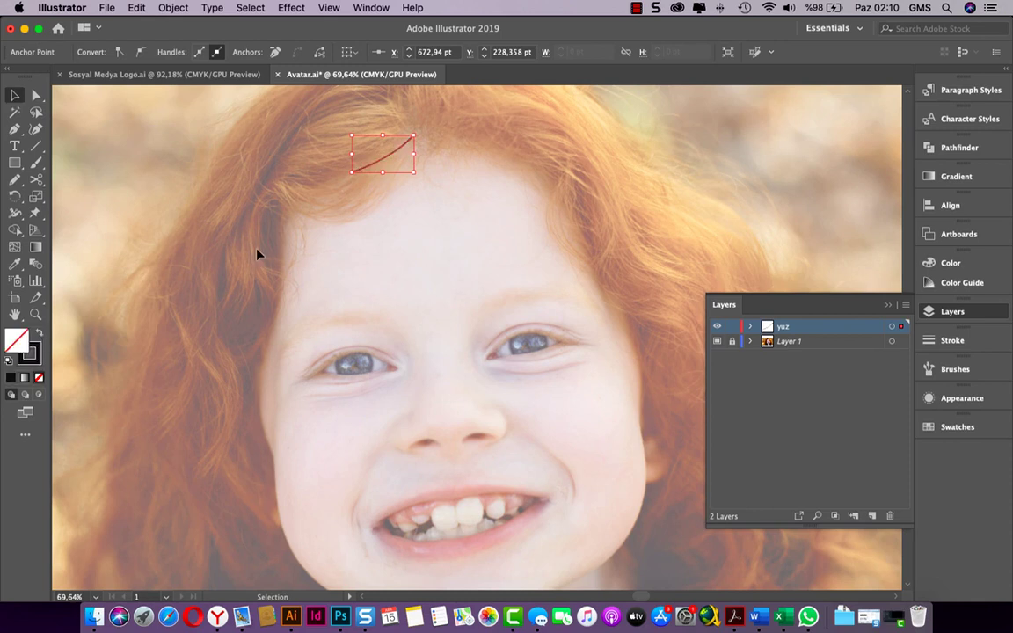
click(14, 128)
click(351, 173)
drag(351, 176, 353, 177)
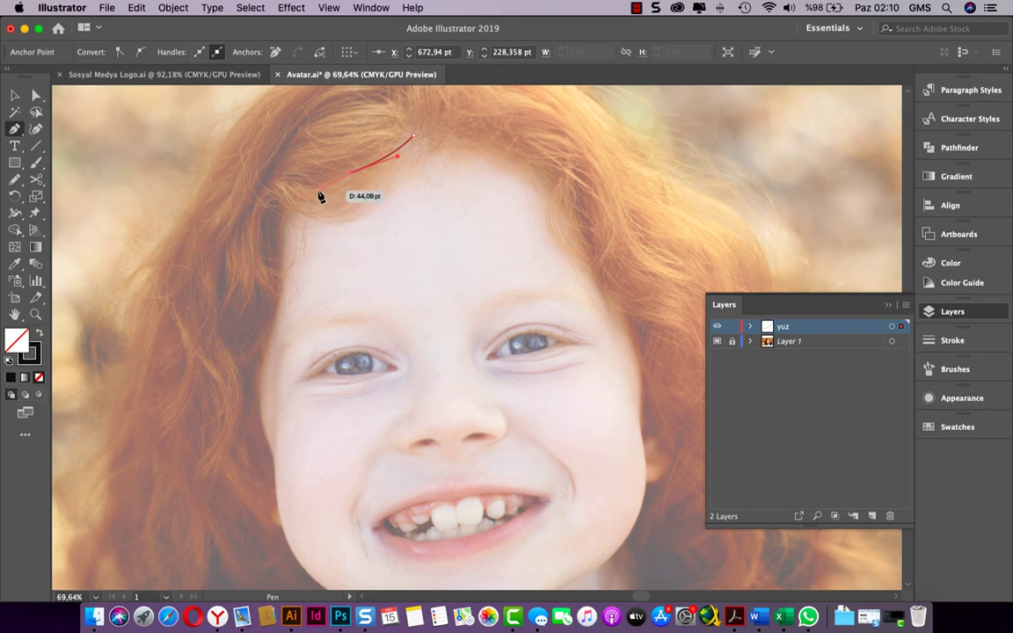
Extend the path past the left temple and down the left cheek
click(316, 197)
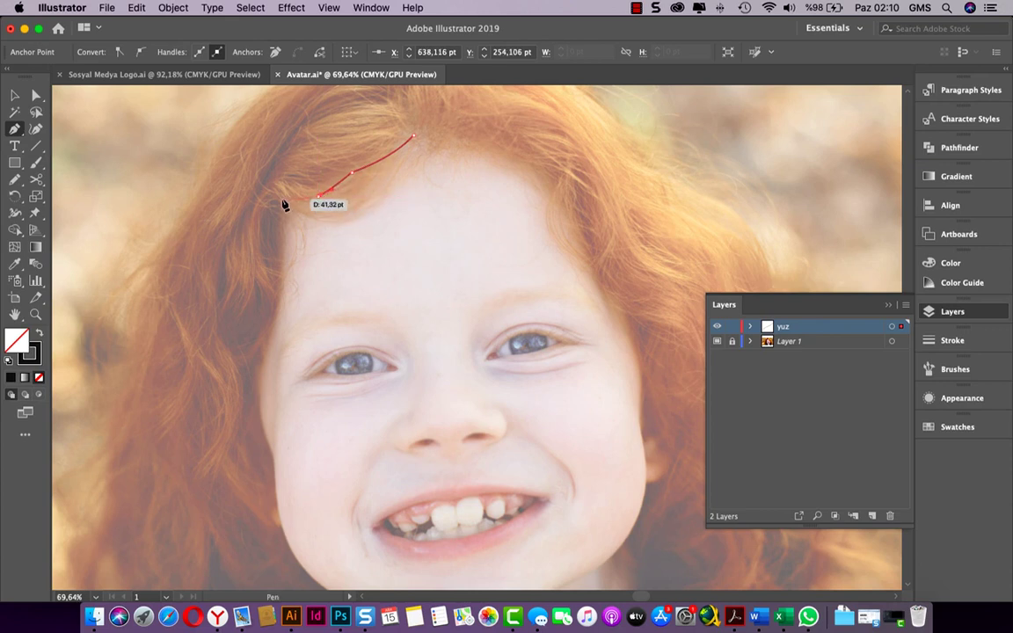
click(280, 196)
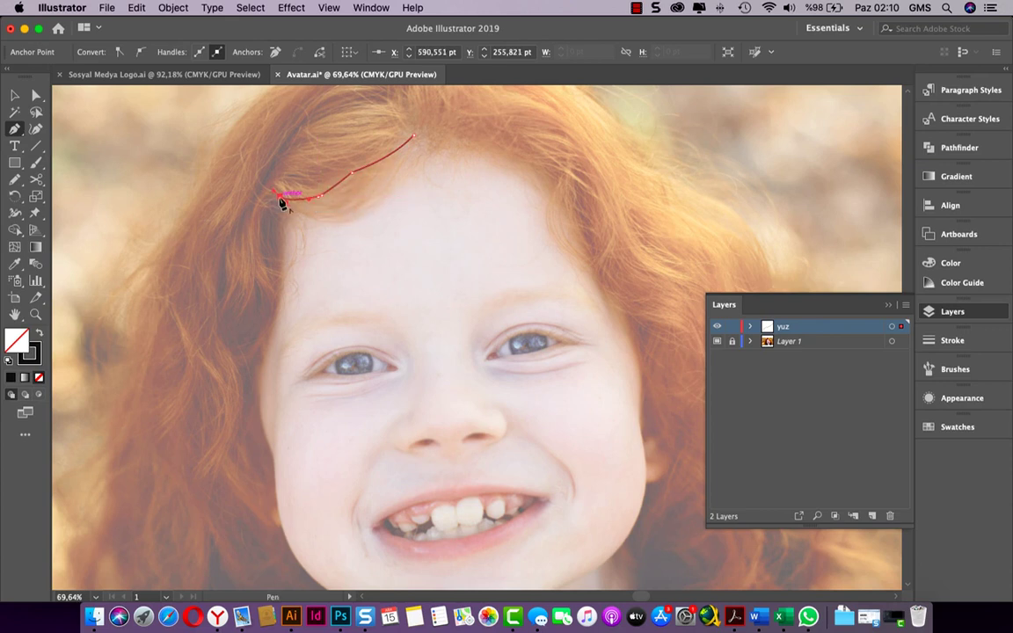
click(282, 281)
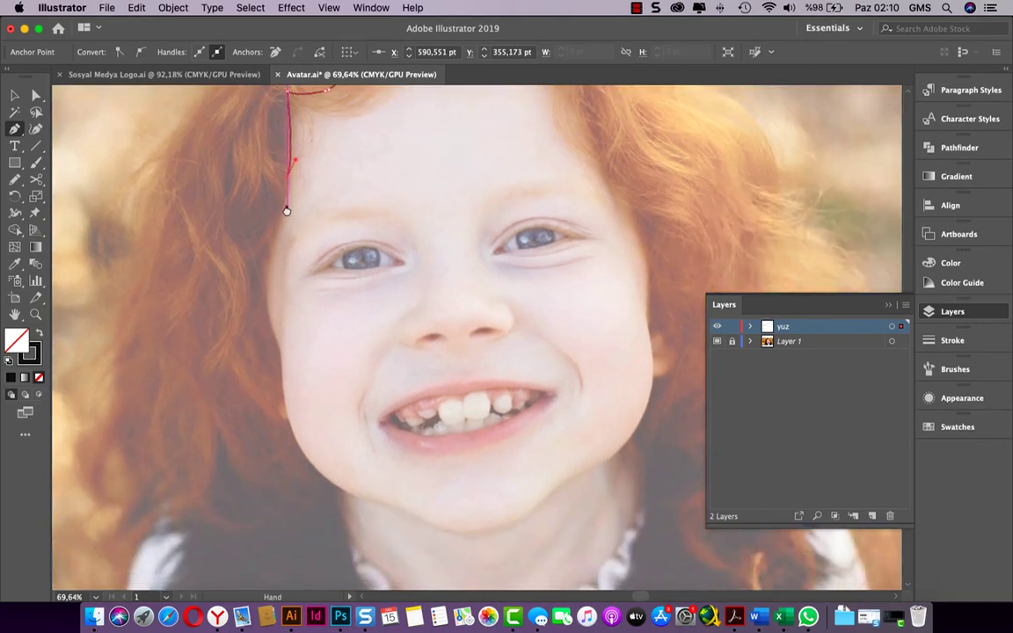
drag(281, 317, 259, 275)
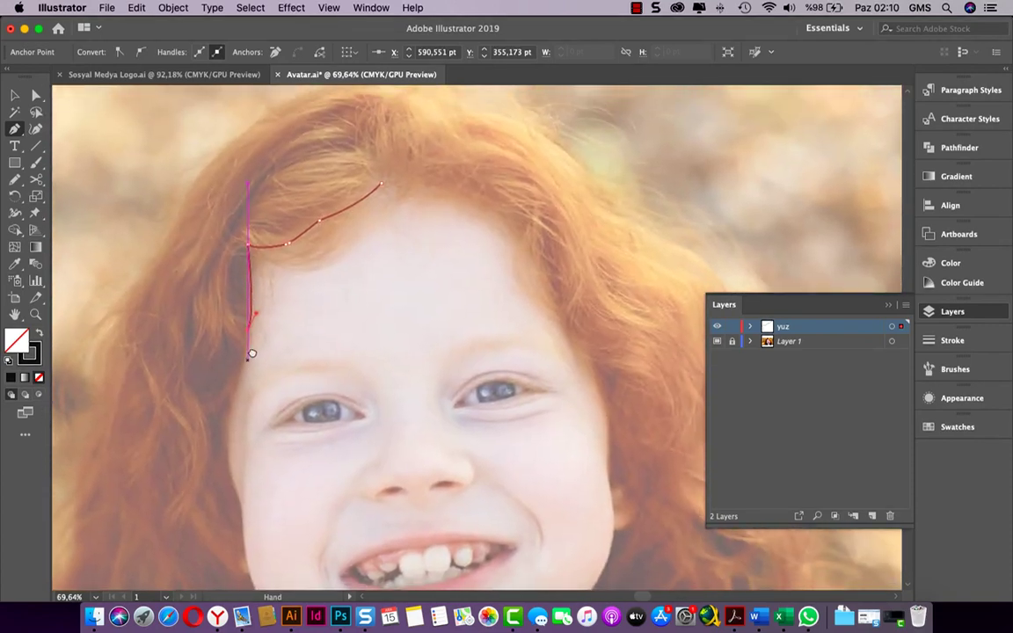
mouse_move(267, 220)
mouse_down()
mouse_move(380, 209)
mouse_move(226, 238)
mouse_move(255, 192)
mouse_move(228, 203)
mouse_move(247, 179)
mouse_move(225, 226)
mouse_up()
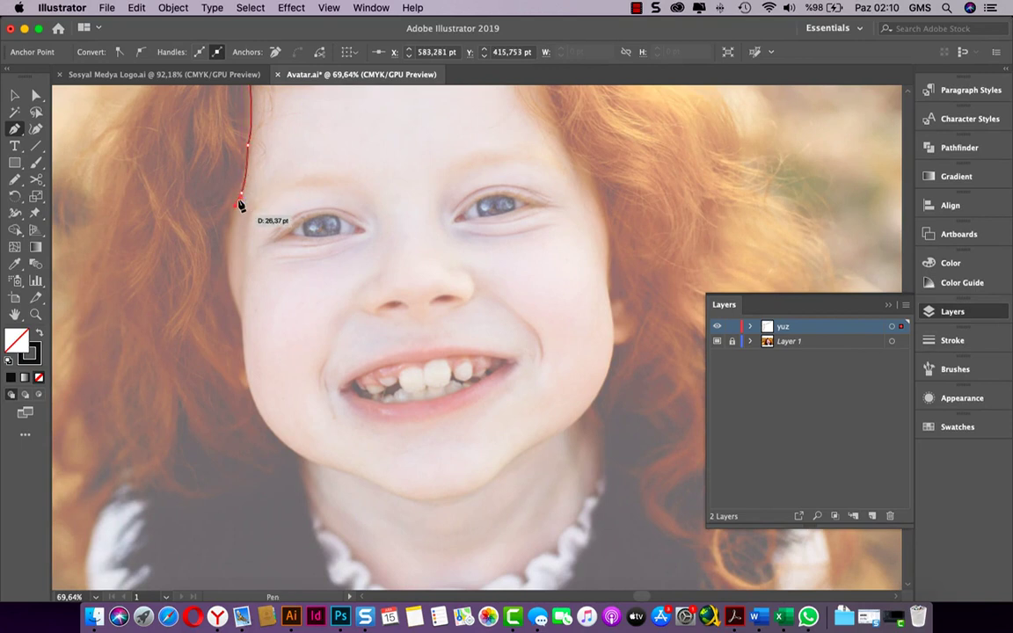
drag(225, 226, 242, 320)
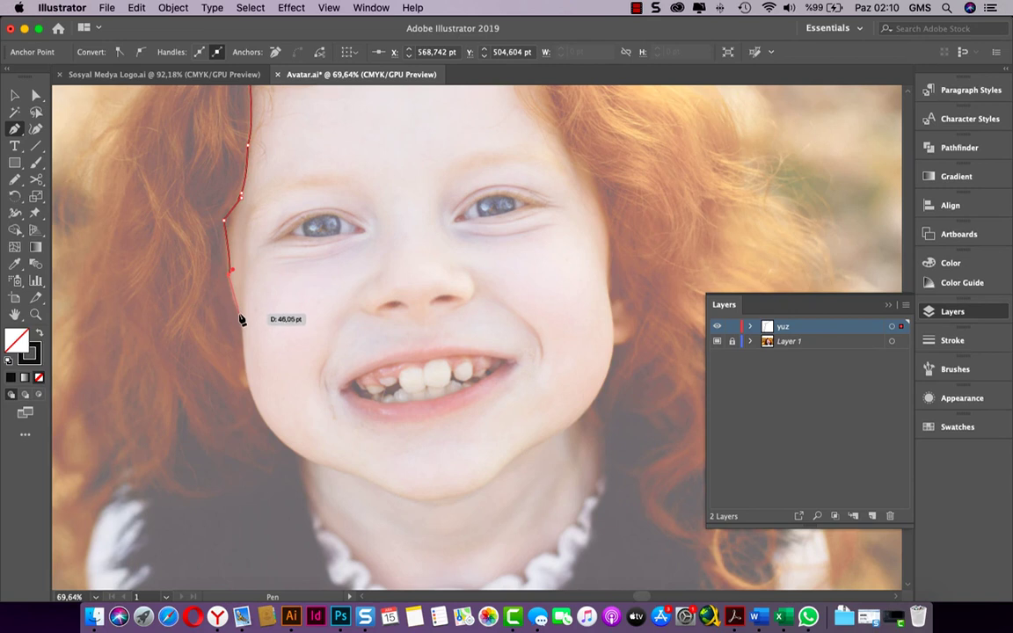
mouse_move(238, 314)
mouse_down()
mouse_move(237, 396)
mouse_move(255, 397)
mouse_move(257, 413)
mouse_up()
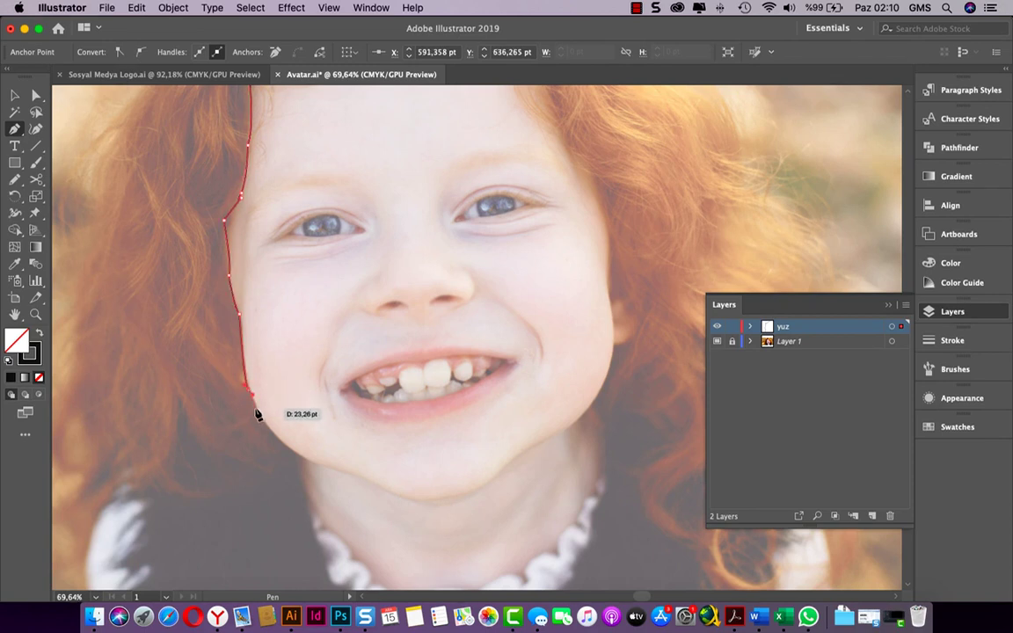
scroll(253, 409, down, 3)
scroll(247, 285, down, 3)
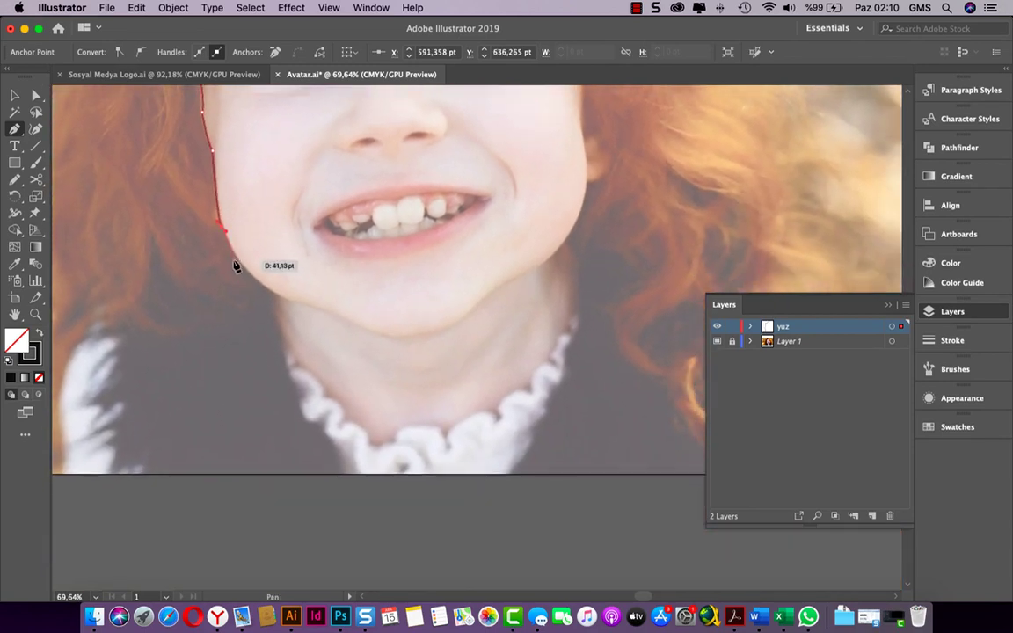
Continue the curved path around the jaw, toward the neck and along the collar
drag(236, 265, 282, 303)
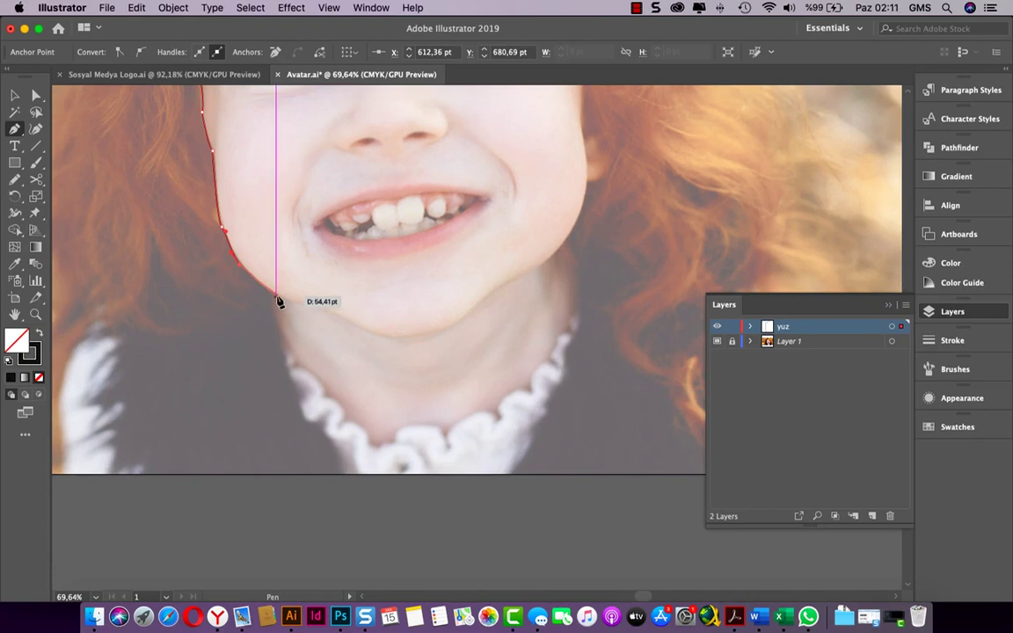
mouse_move(283, 304)
mouse_down()
mouse_move(266, 305)
mouse_move(299, 330)
mouse_move(285, 351)
mouse_move(309, 382)
mouse_up()
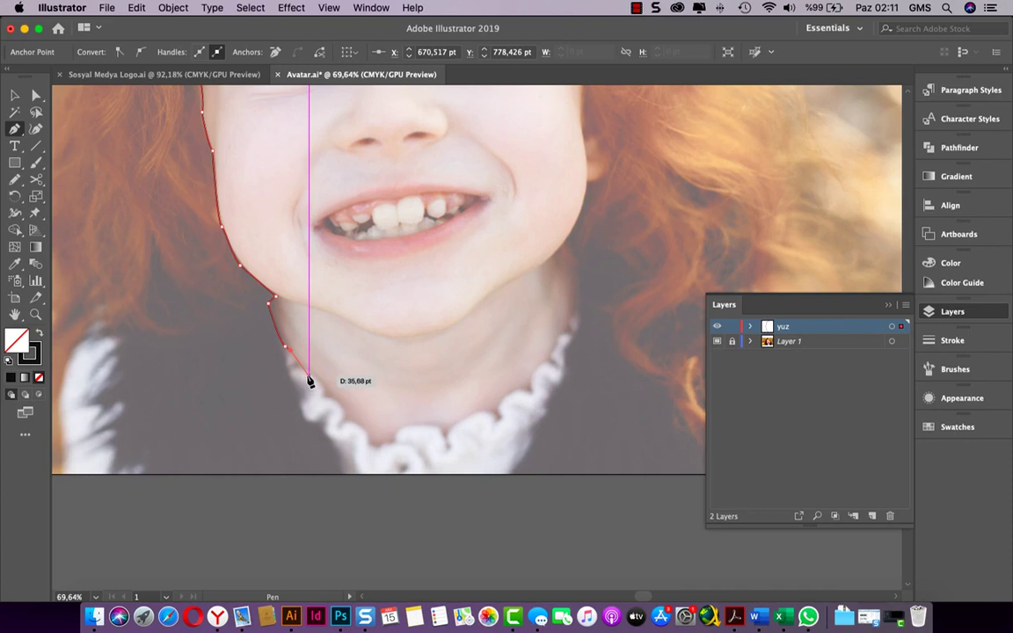
drag(310, 381, 375, 456)
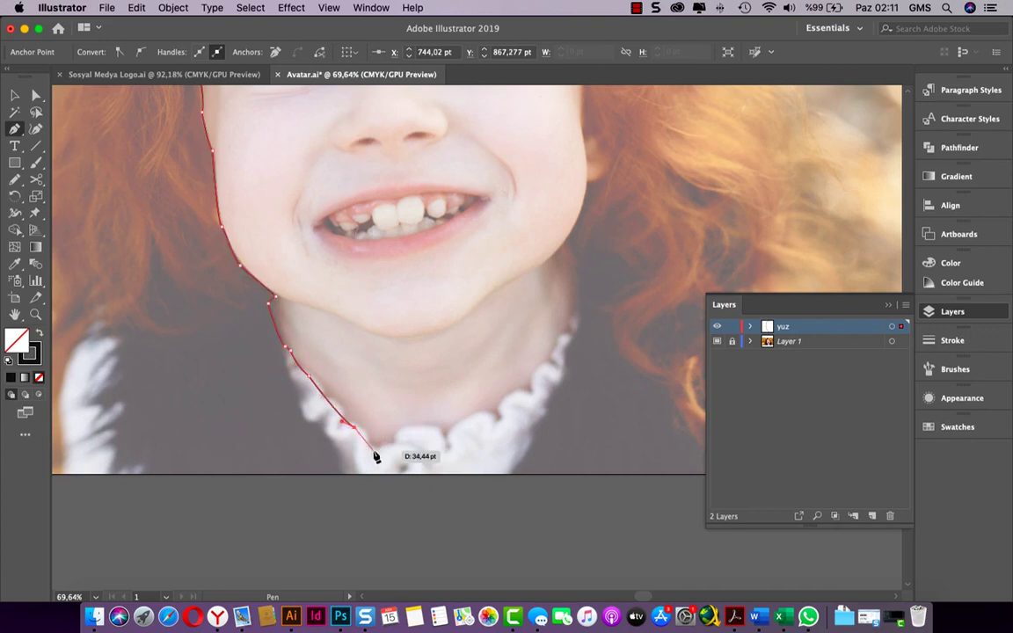
drag(376, 457, 433, 443)
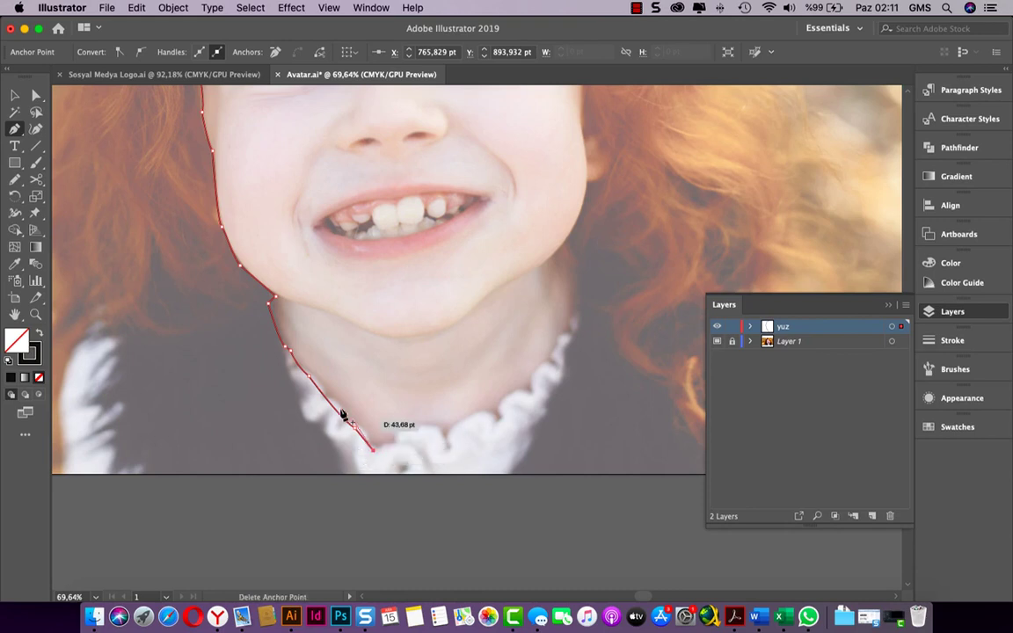
mouse_move(433, 443)
mouse_down()
mouse_move(292, 392)
mouse_move(420, 444)
mouse_up()
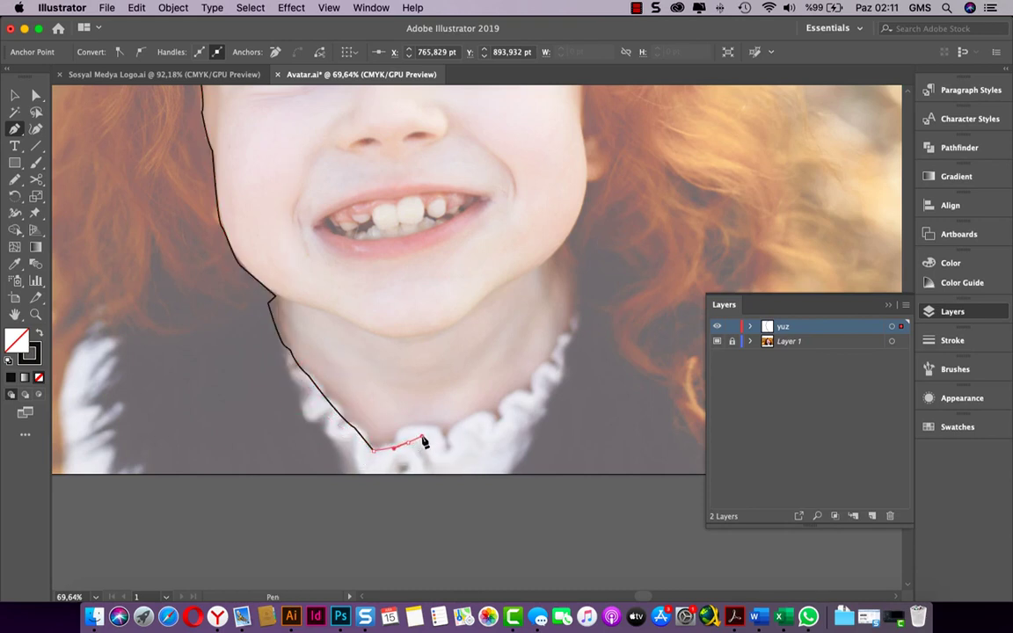
click(469, 430)
drag(471, 431, 470, 431)
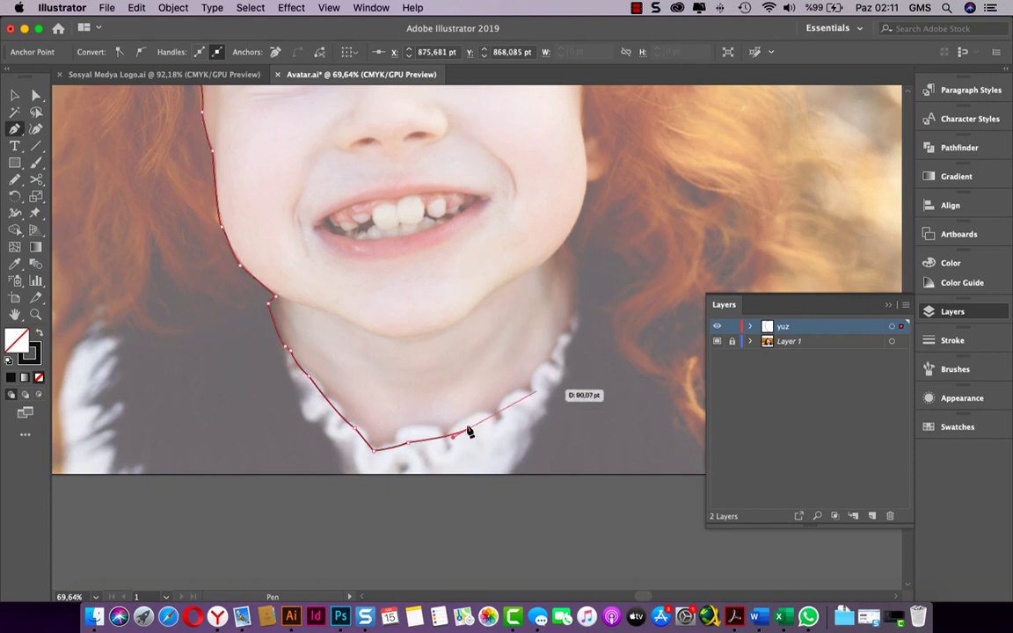
click(537, 391)
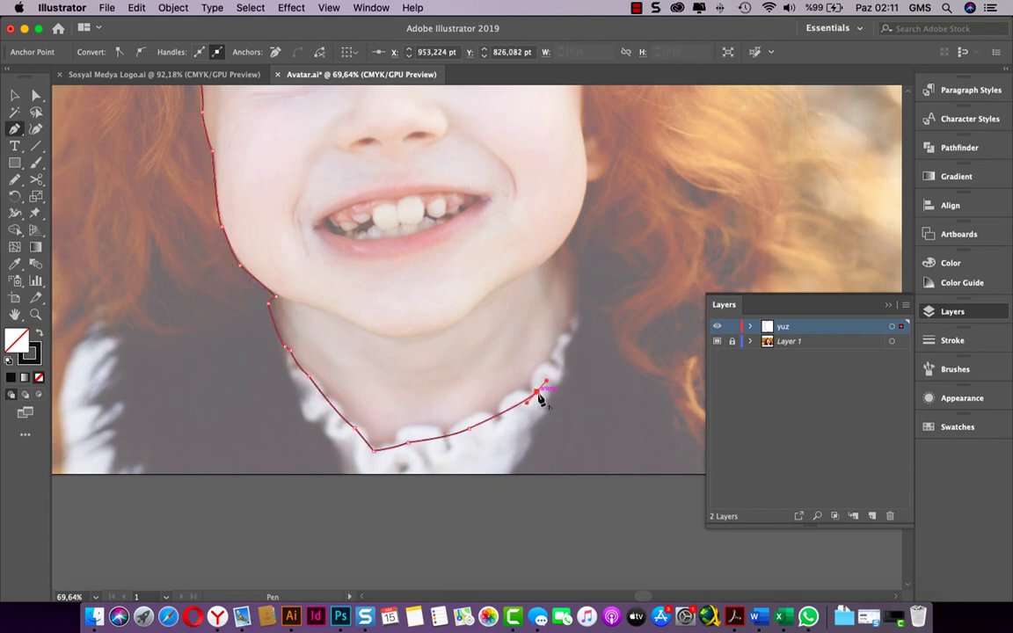
Extend the outline up the right side of the neck to the jaw corner
scroll(511, 420, right, 5)
scroll(511, 420, up, 3)
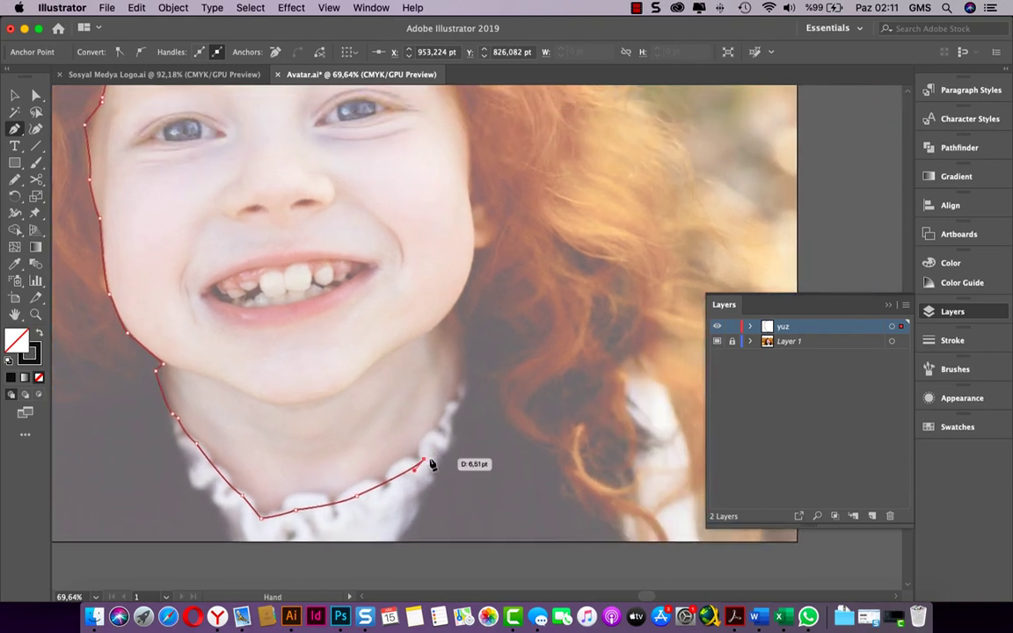
click(455, 410)
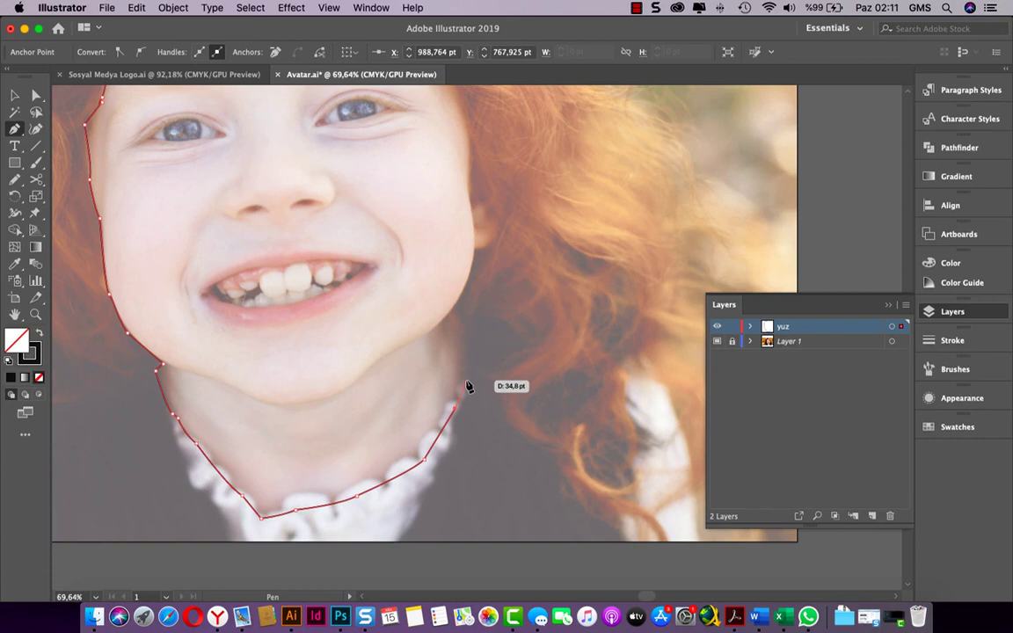
click(463, 386)
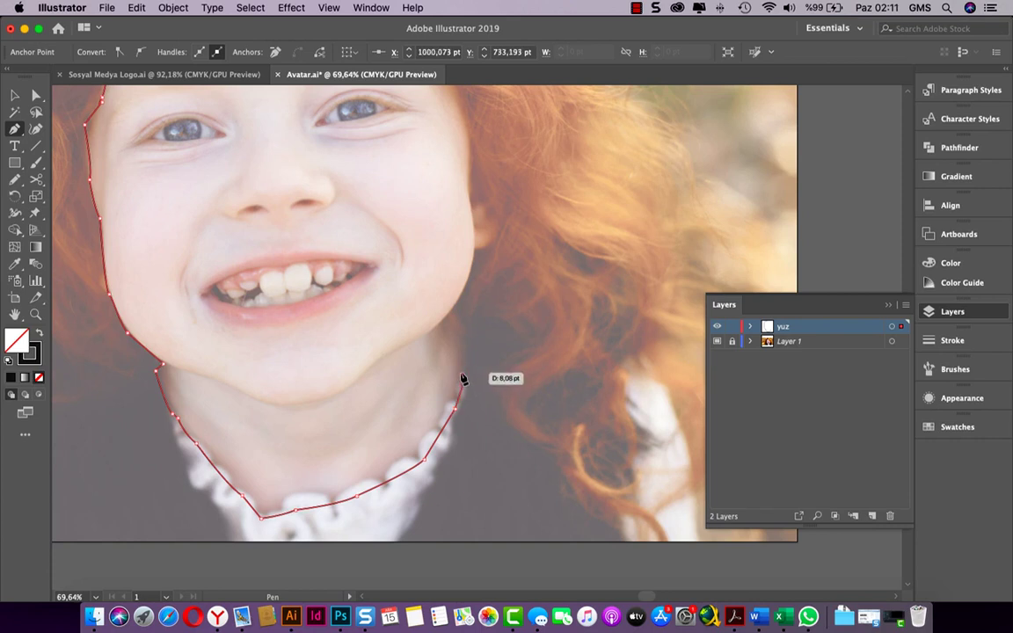
click(462, 378)
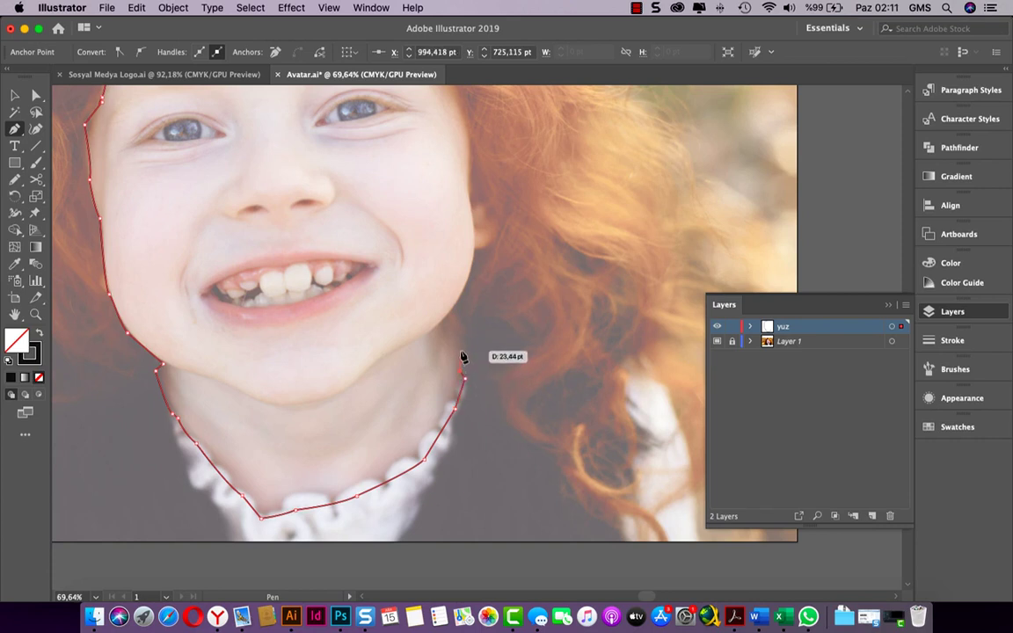
click(458, 346)
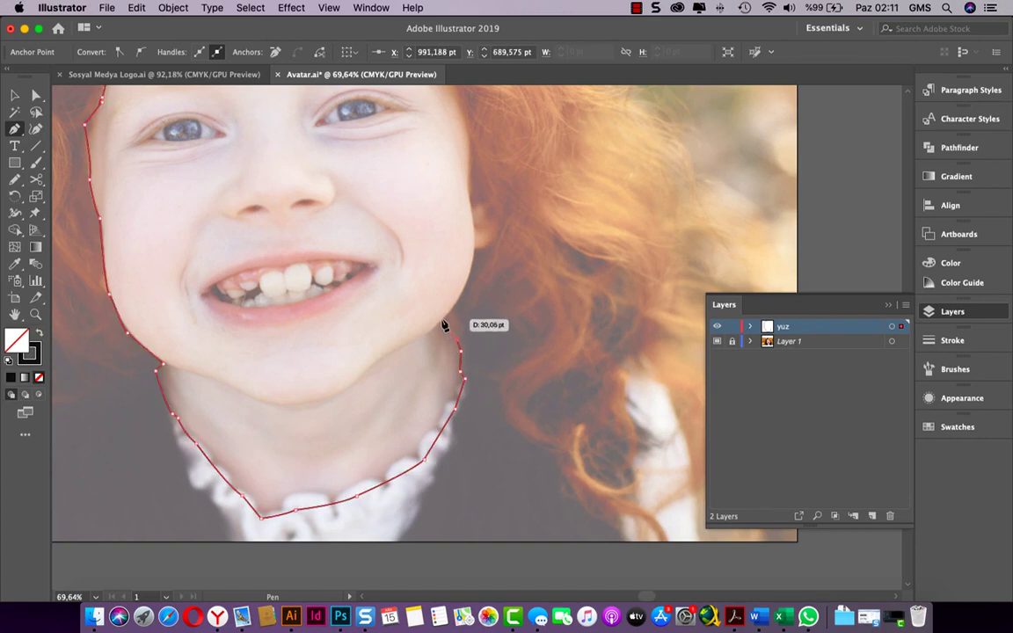
click(443, 321)
drag(443, 320, 286, 492)
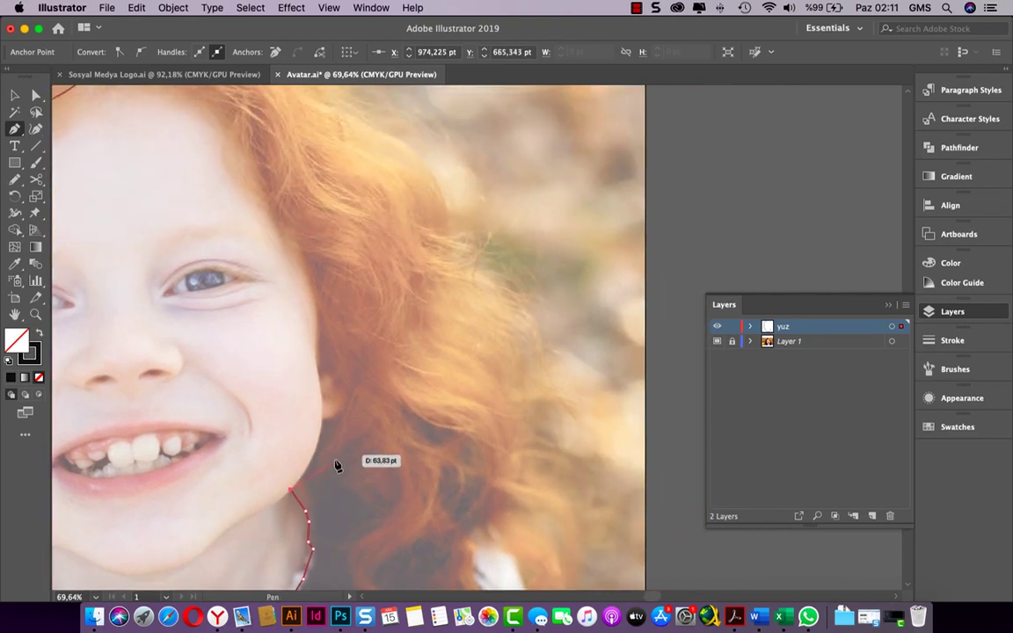
Continue the outline up below the ear and curve it around the ear's lower edge
click(321, 440)
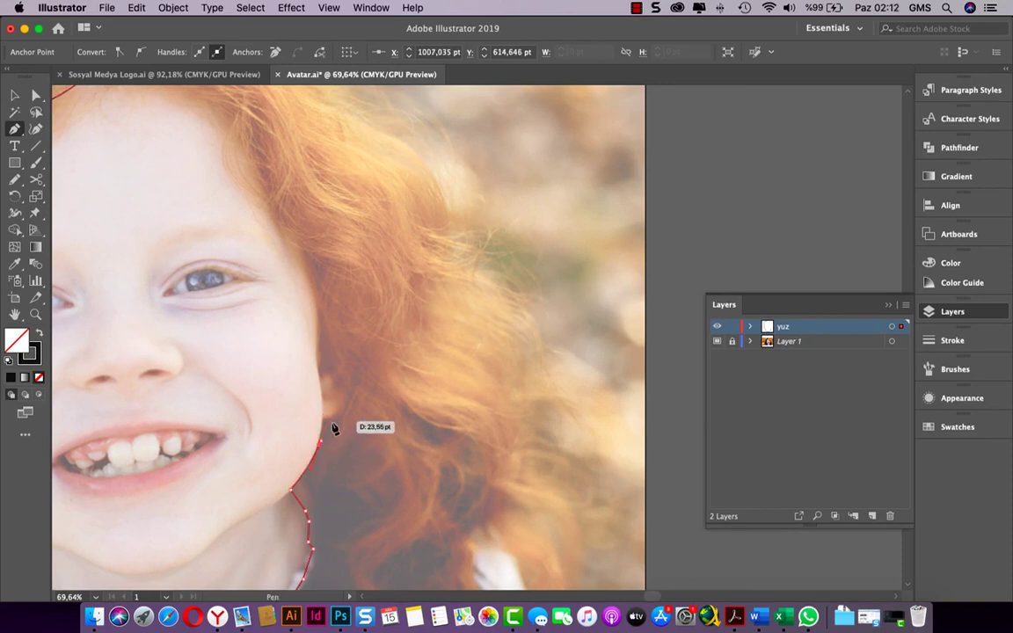
click(325, 419)
drag(329, 428, 339, 422)
super+click(339, 422)
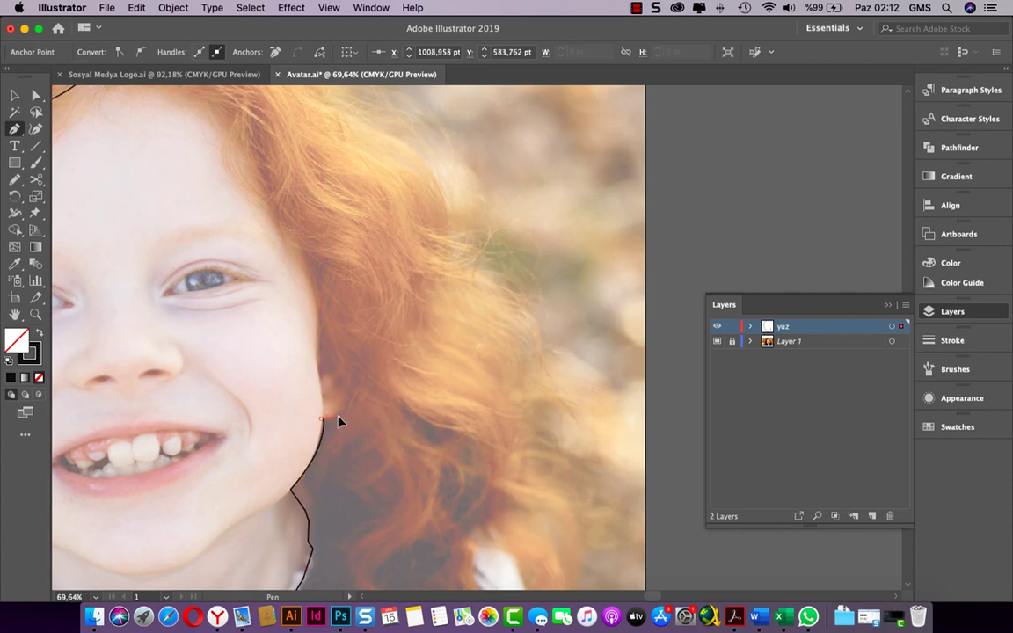
click(324, 418)
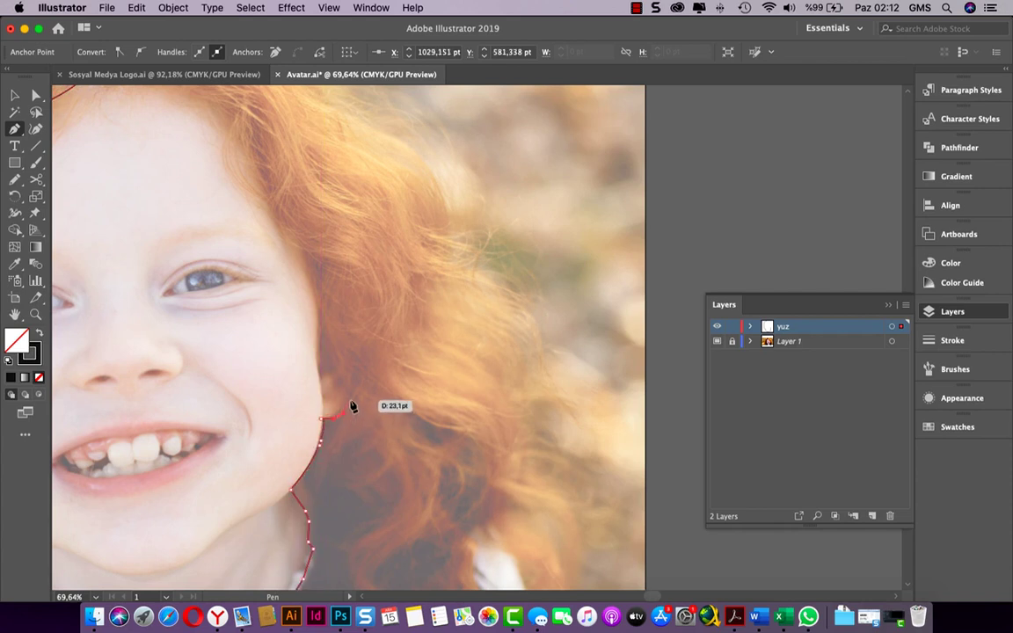
click(350, 403)
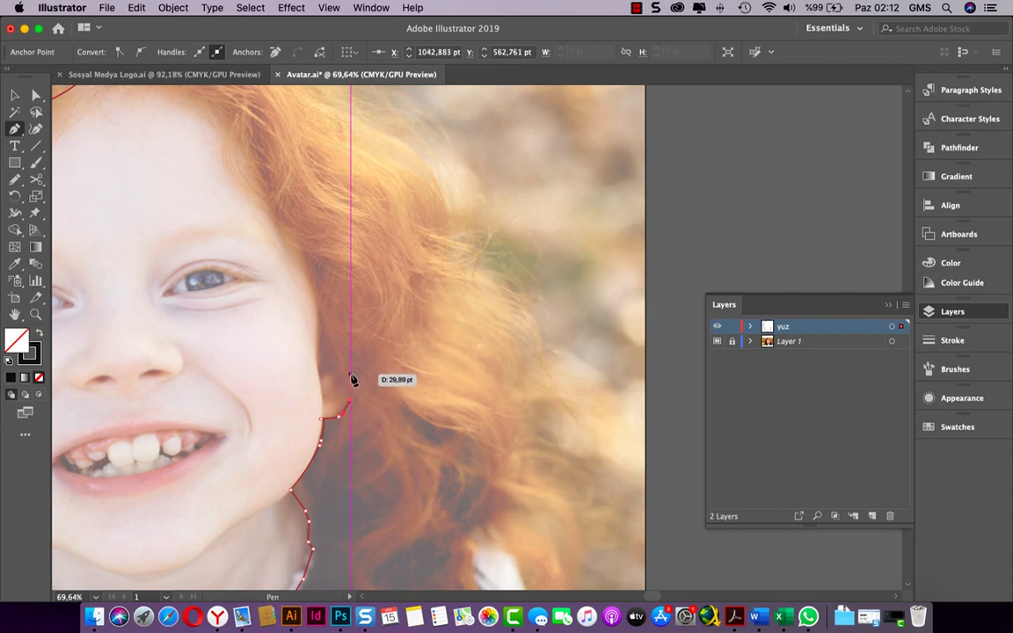
super+click(351, 379)
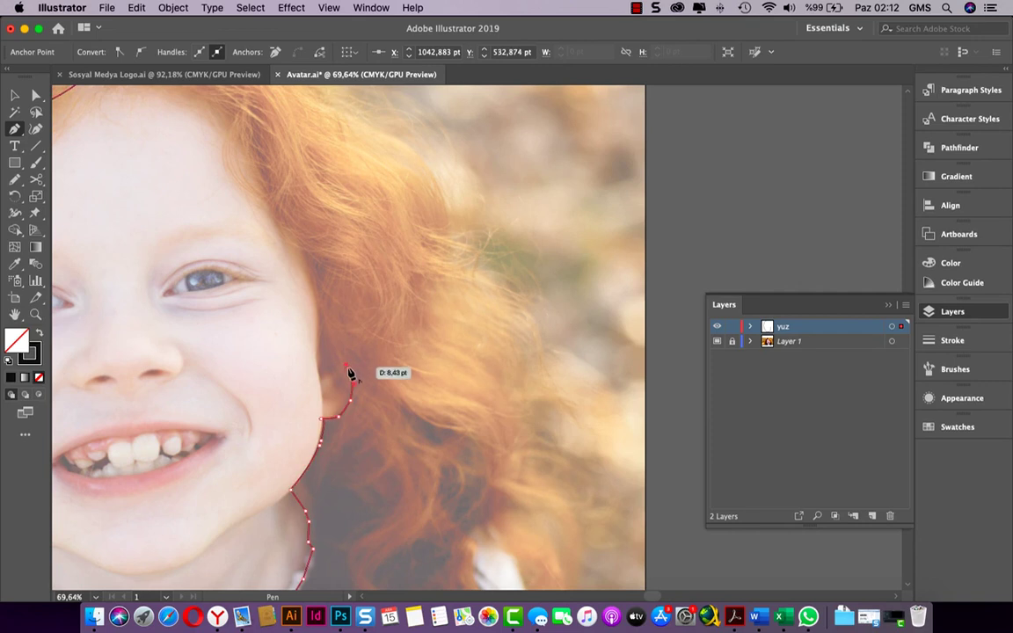
drag(349, 373, 354, 381)
super+click(332, 373)
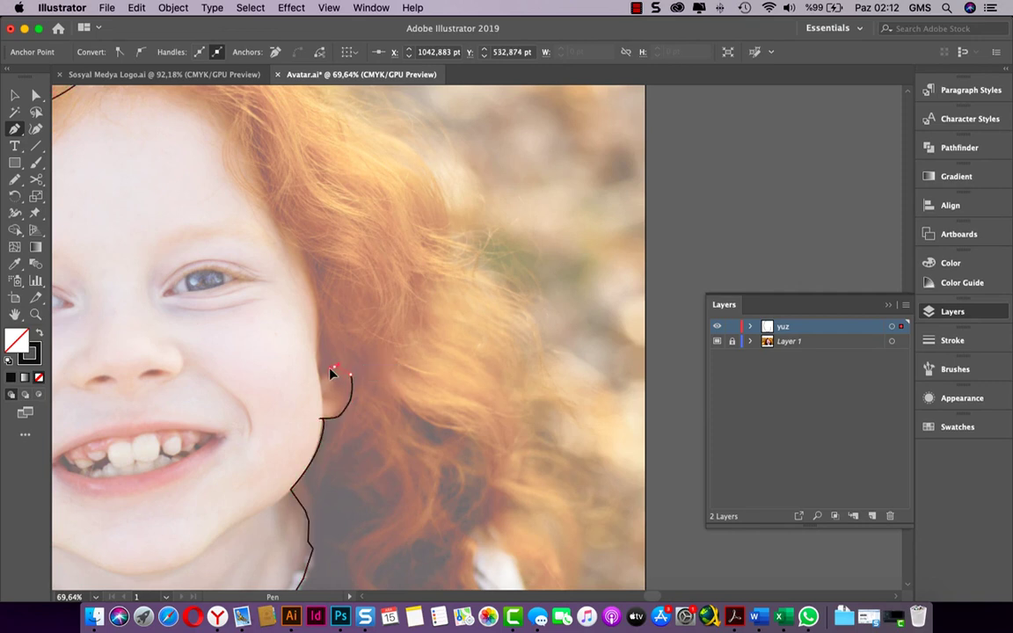
super+click(333, 370)
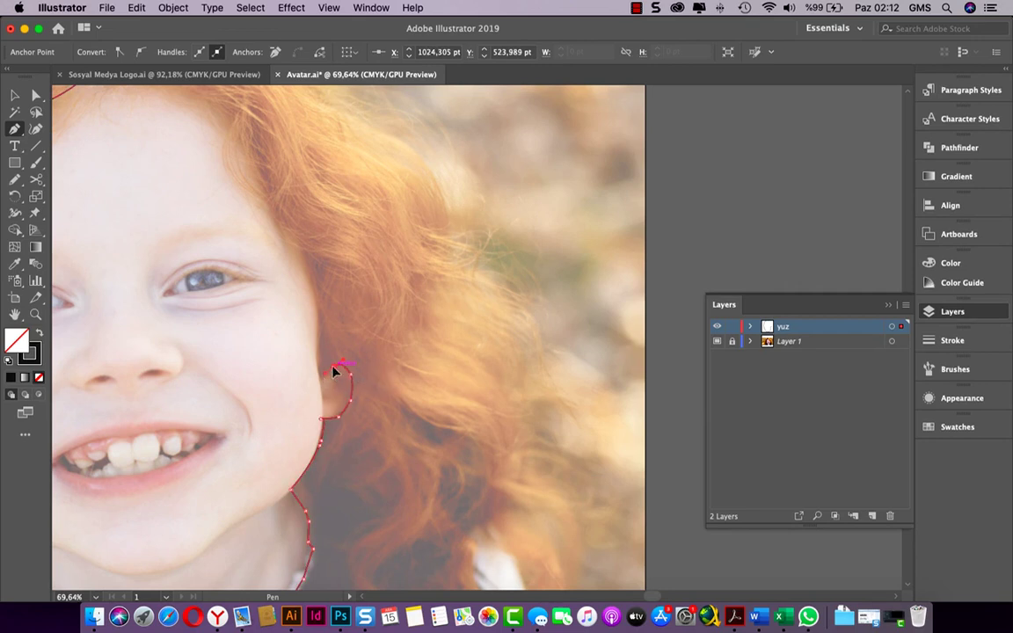
Carry the outline up past the ear and curve it toward the temple
click(339, 365)
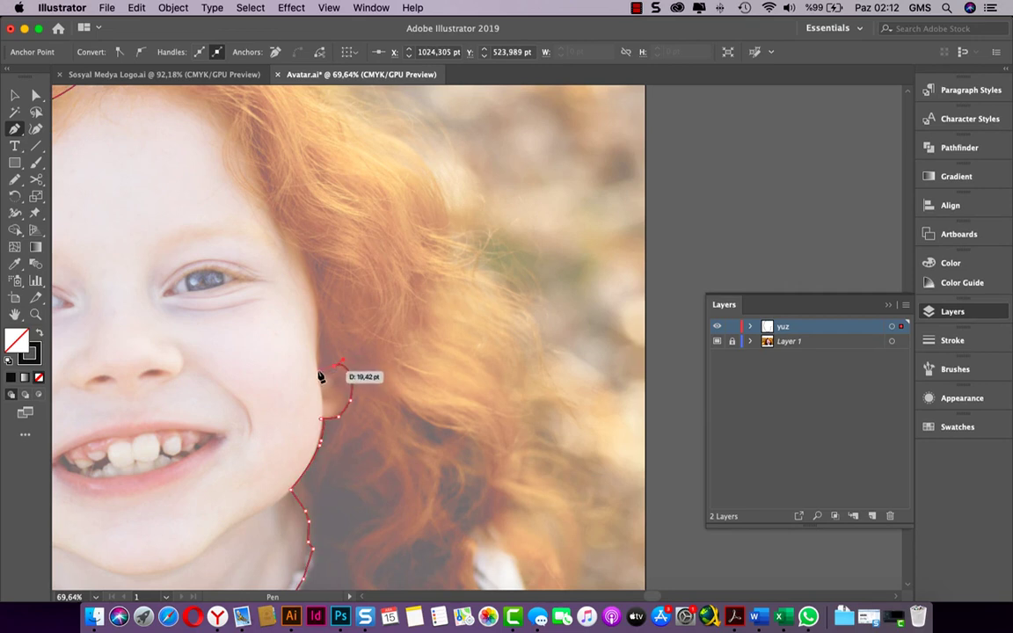
super+click(320, 376)
super+click(317, 379)
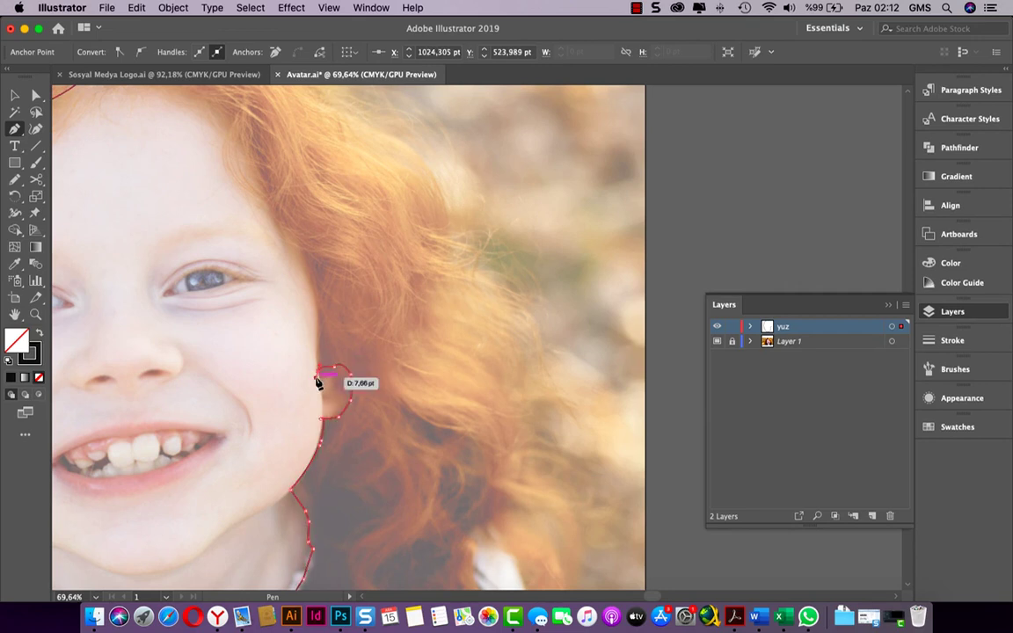
click(318, 377)
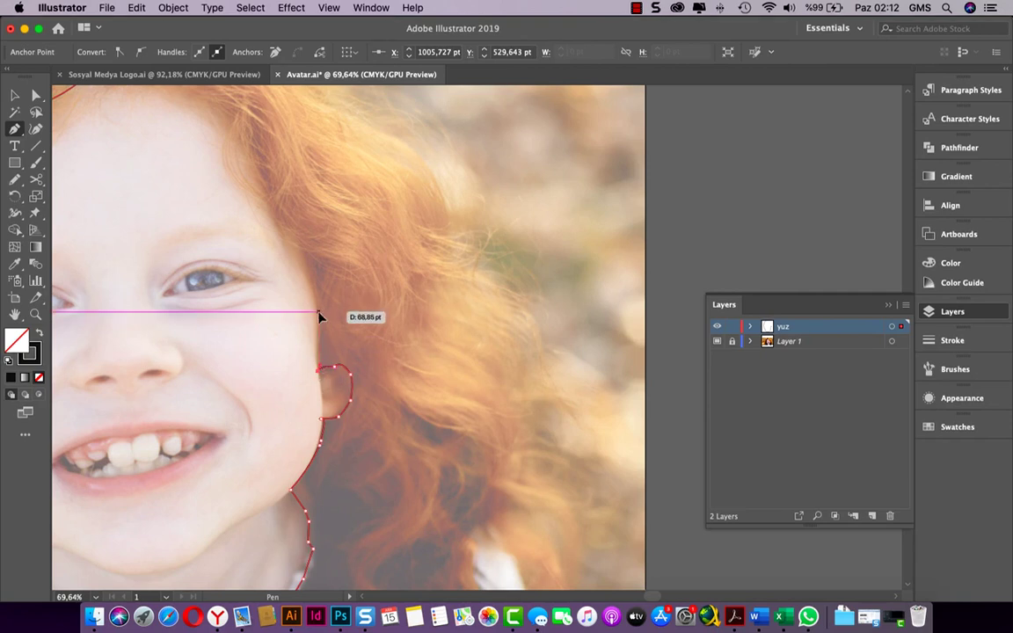
click(315, 306)
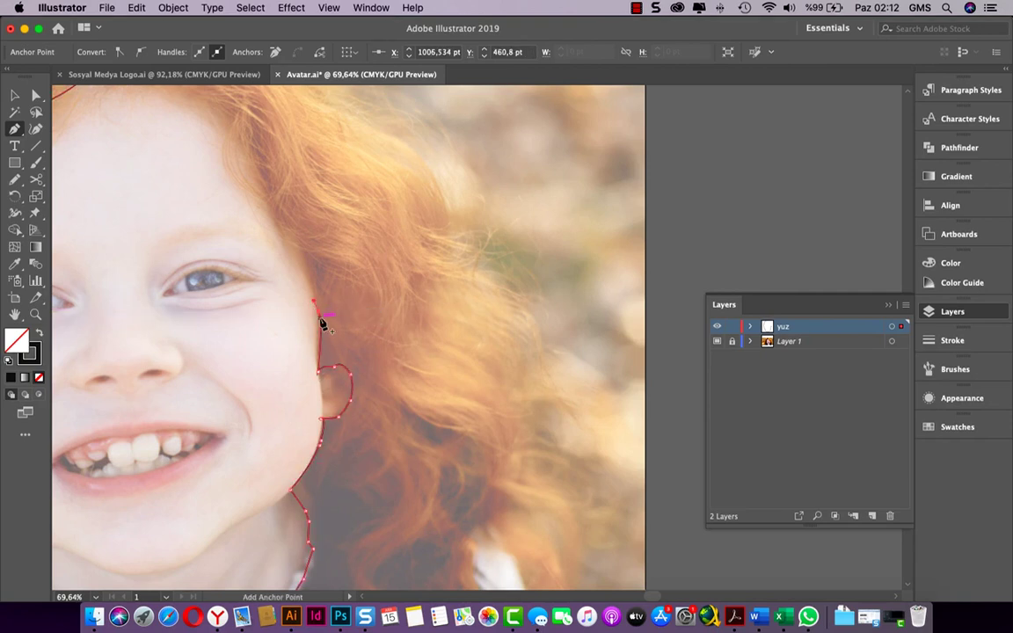
drag(322, 328, 323, 369)
Stretch the outline along the temple and up the forehead side, undoing a misplaced anchor
scroll(325, 308, up, 5)
scroll(325, 308, left, 4)
drag(422, 415, 419, 401)
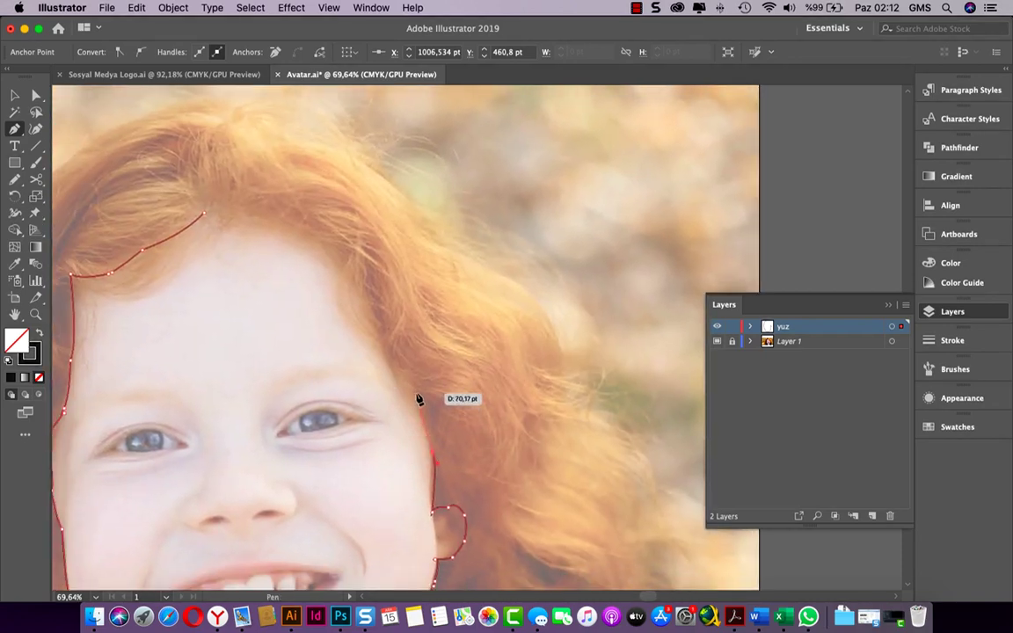
super+click(417, 400)
super+click(406, 380)
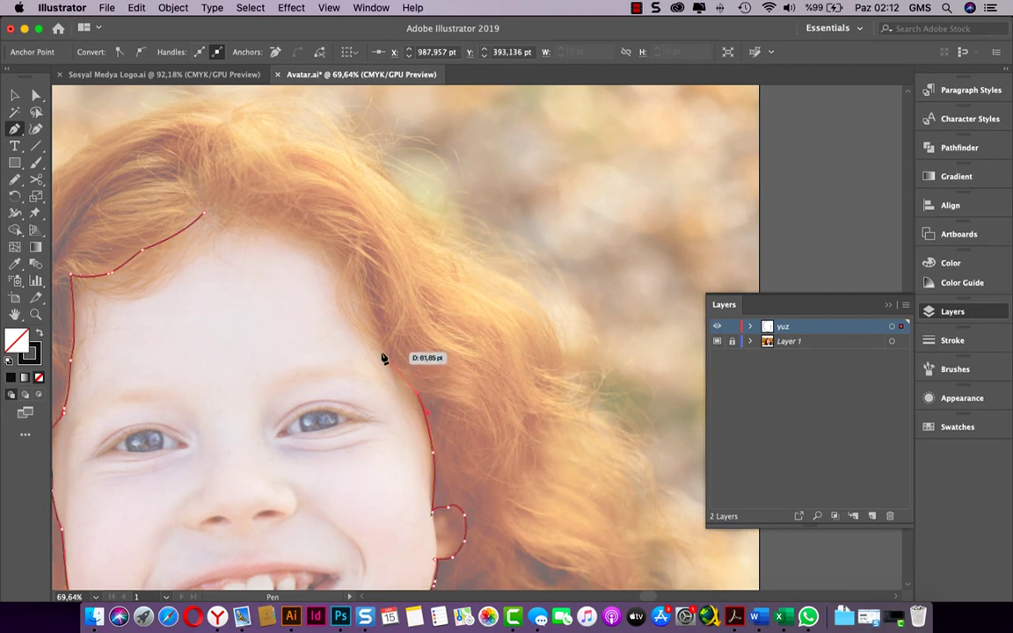
click(384, 350)
mouse_move(384, 349)
mouse_down()
mouse_move(359, 323)
mouse_move(298, 324)
mouse_up()
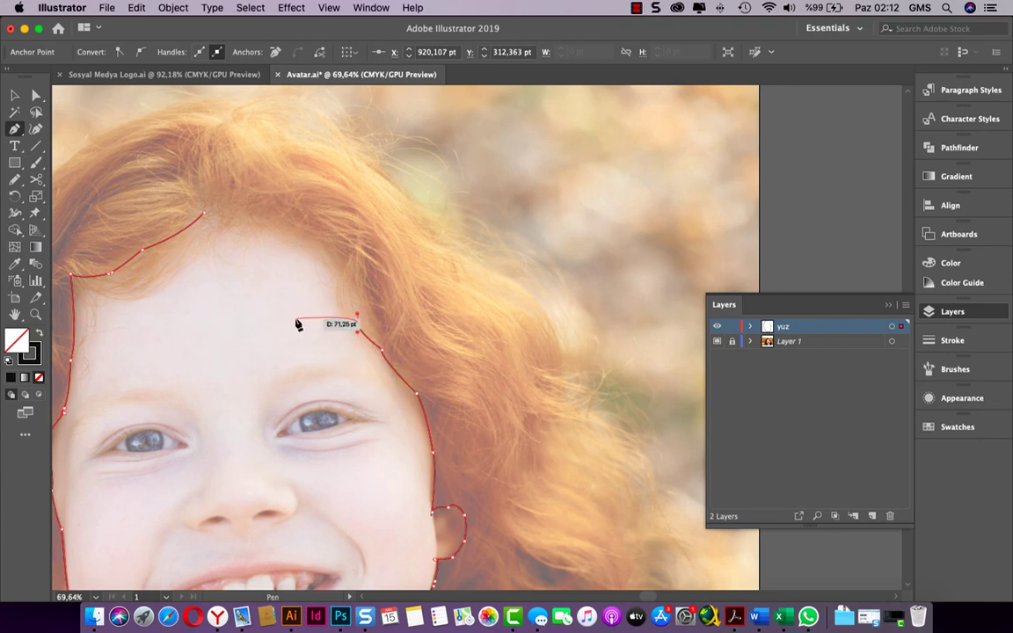
drag(298, 325, 305, 323)
key(ctrl+z)
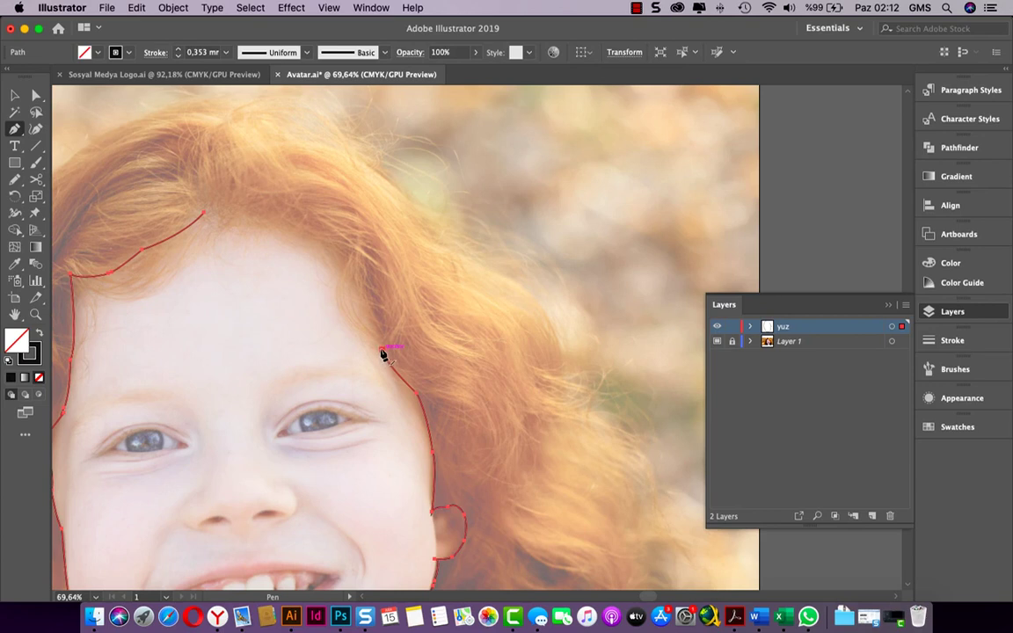
Curve the outline along the hairline across the forehead and close it at the start point
click(381, 350)
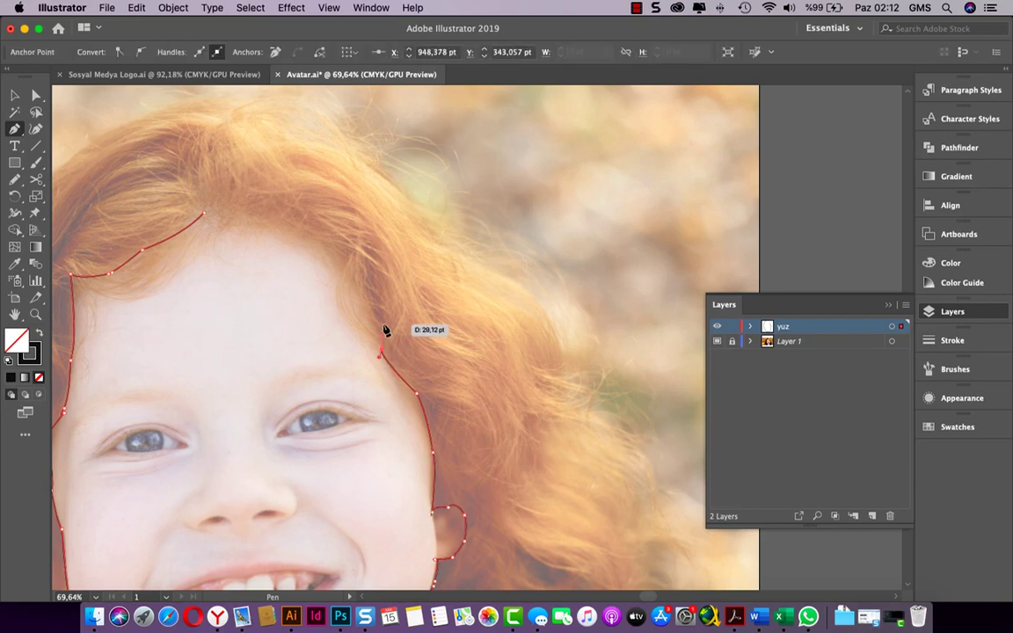
click(383, 329)
mouse_move(385, 330)
mouse_down()
mouse_move(344, 250)
mouse_move(349, 259)
mouse_up()
super+click(344, 251)
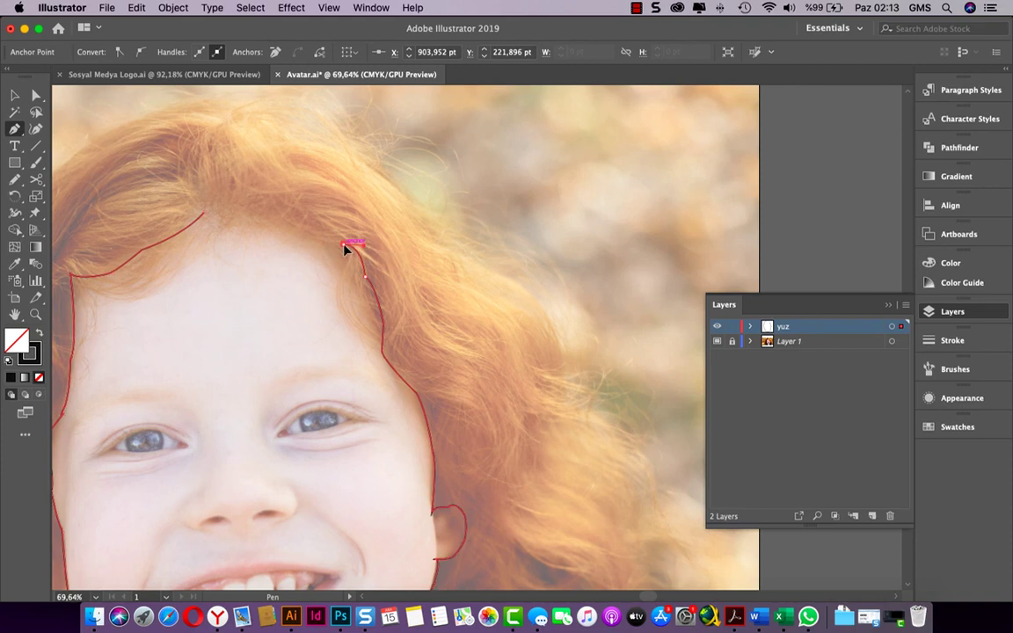
drag(255, 209, 226, 219)
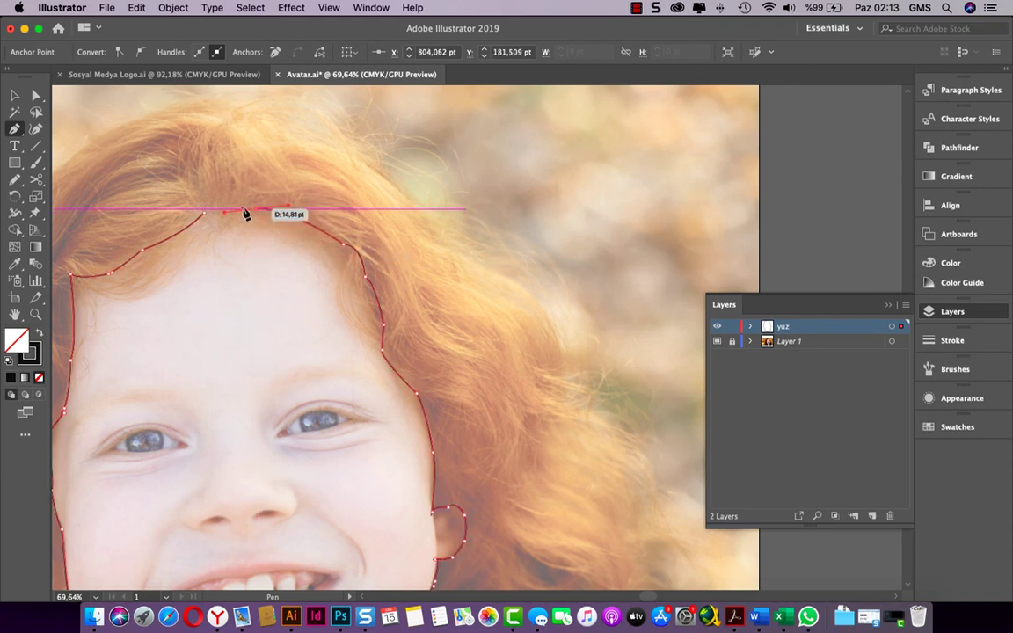
click(255, 209)
click(204, 215)
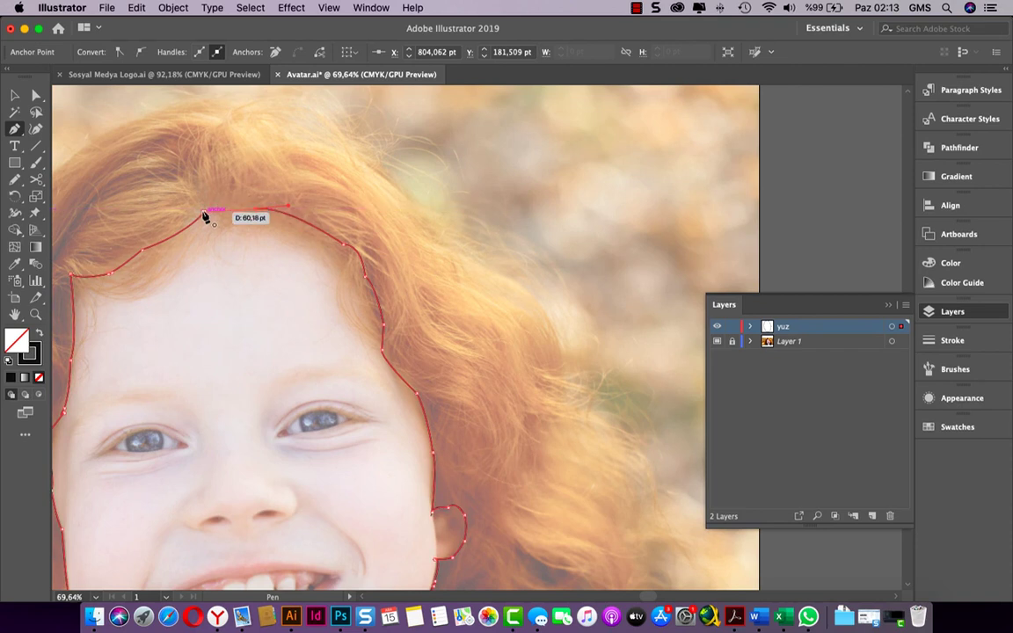
drag(203, 216, 201, 227)
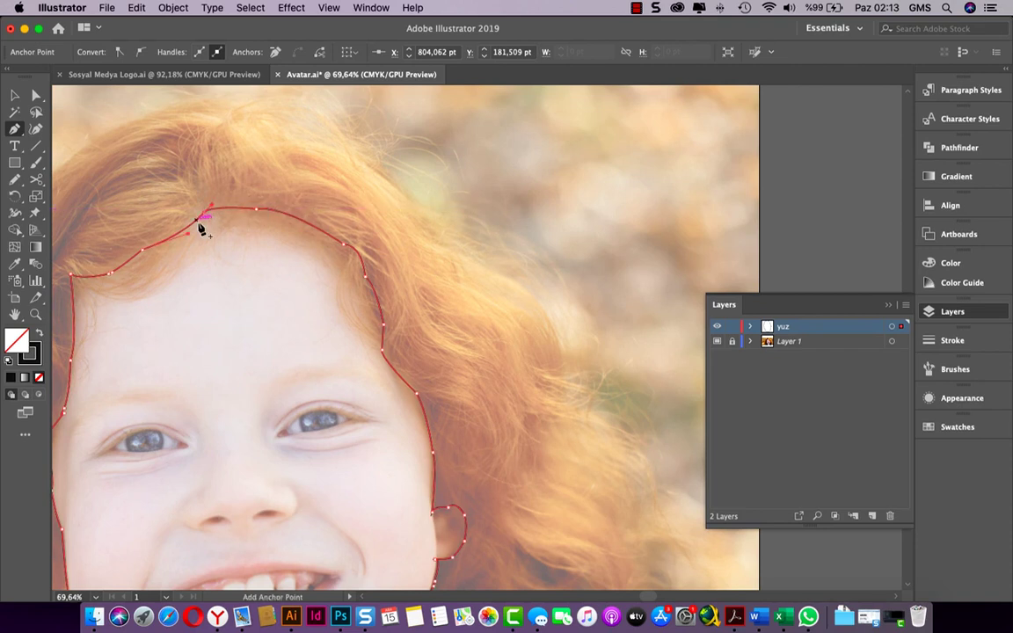
Reselect the finished face outline with the Selection tool
key(v)
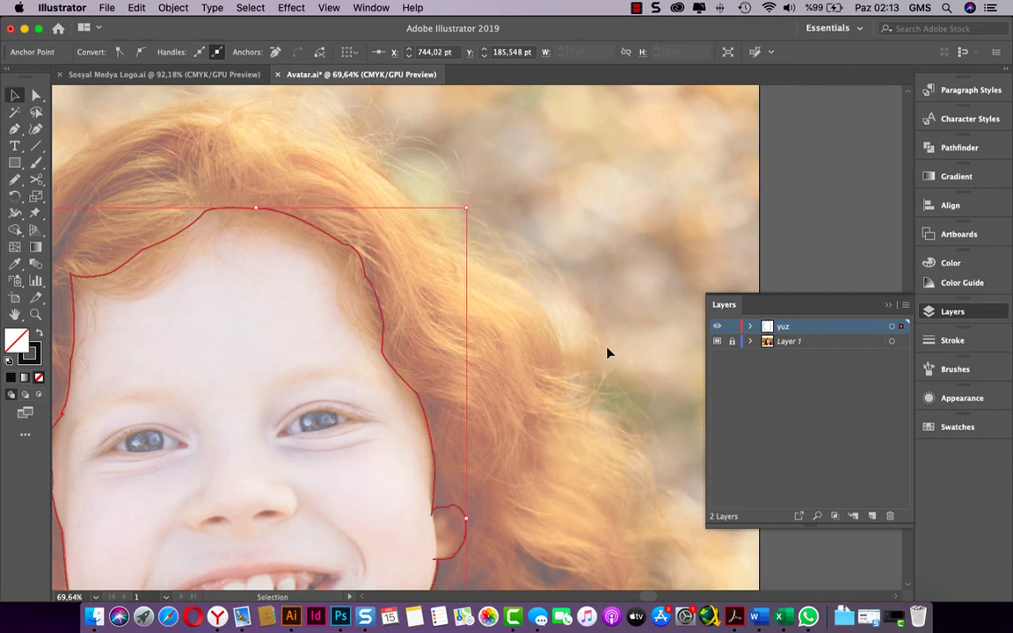
click(607, 353)
scroll(554, 357, down, 5)
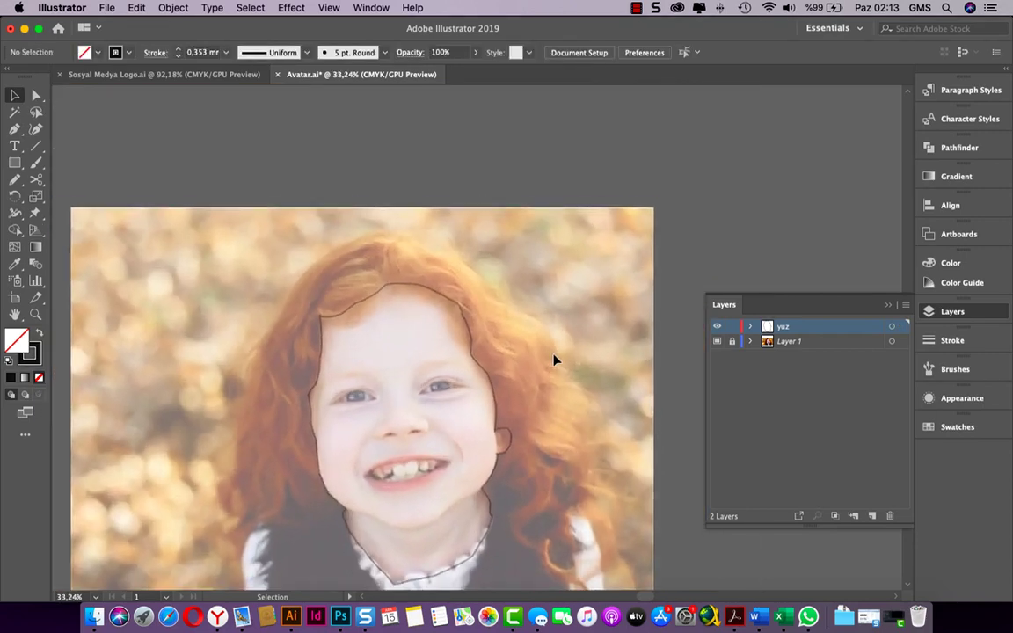
scroll(554, 357, up, 2)
scroll(540, 365, down, 1)
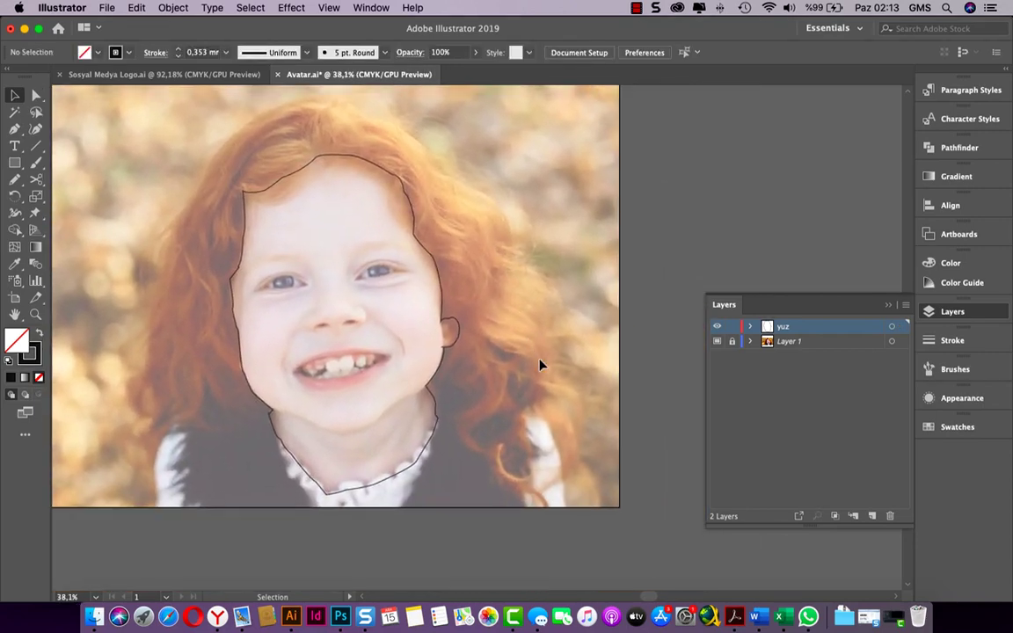
click(297, 176)
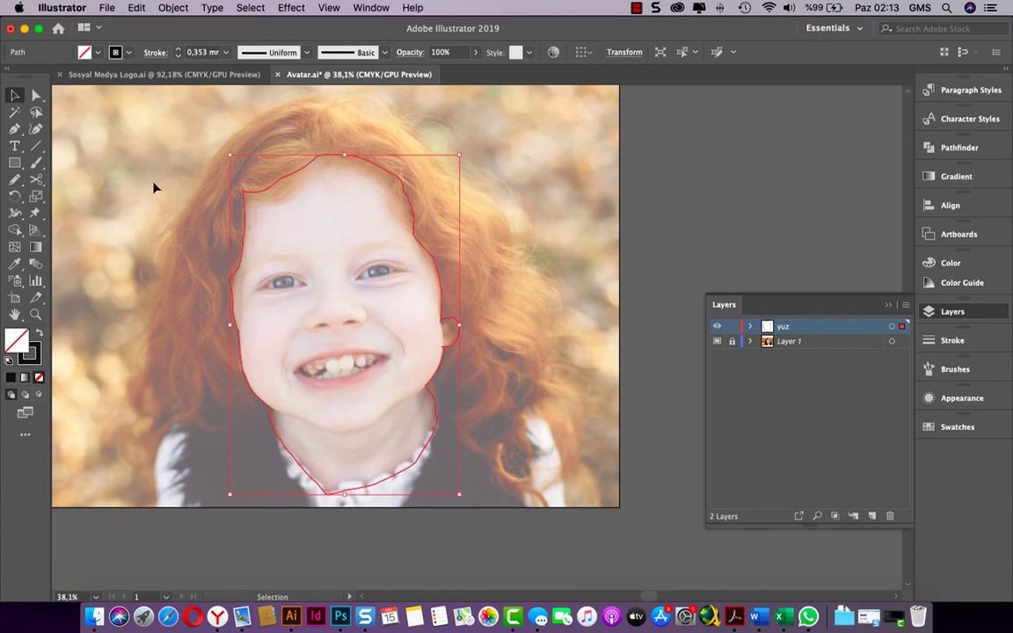
Sample a light skin tone from the girl's photo into the face fill with the Eyedropper
click(15, 266)
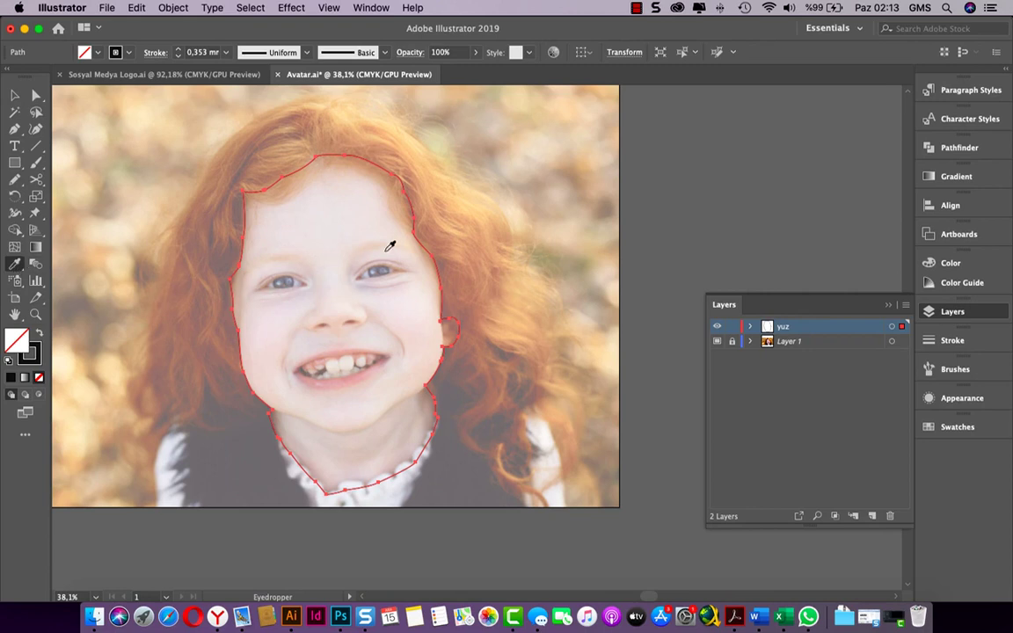
click(278, 318)
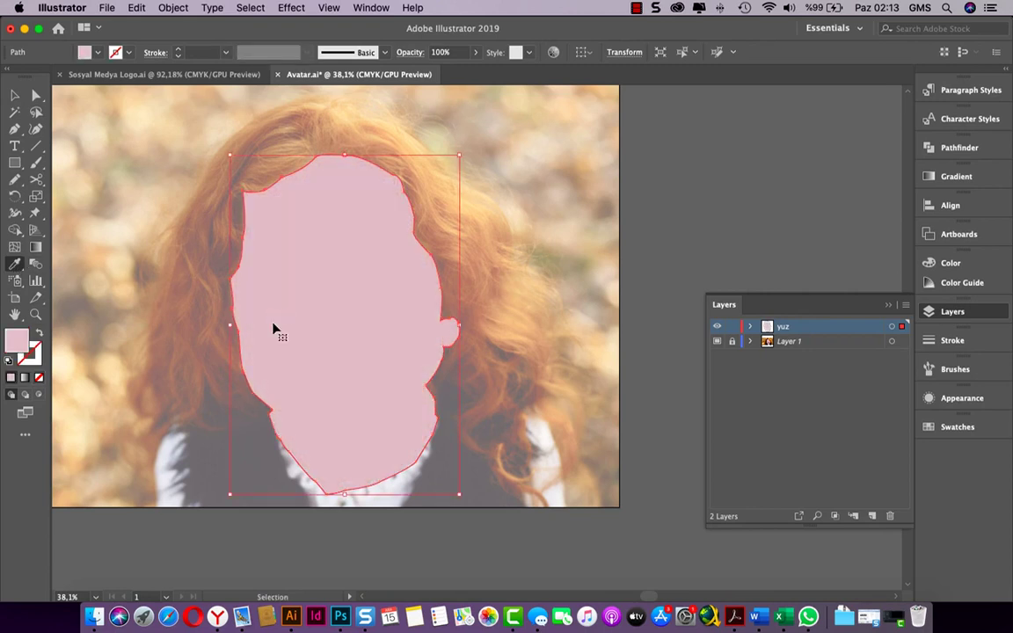
click(283, 316)
click(326, 231)
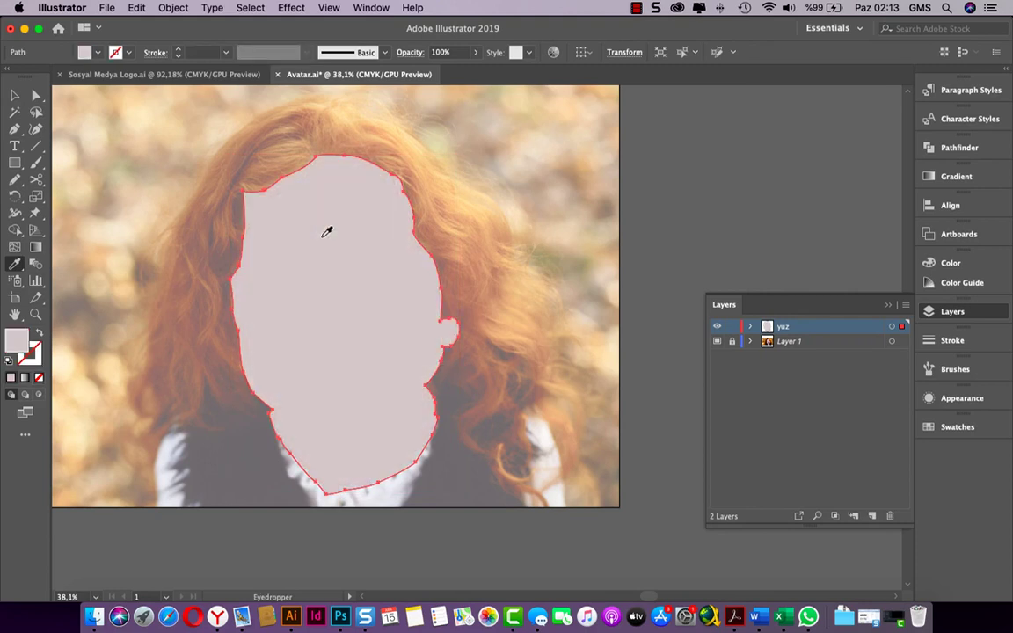
Refill the face shape with the stronger pink #DDAFB9 and deselect it
double_click(17, 341)
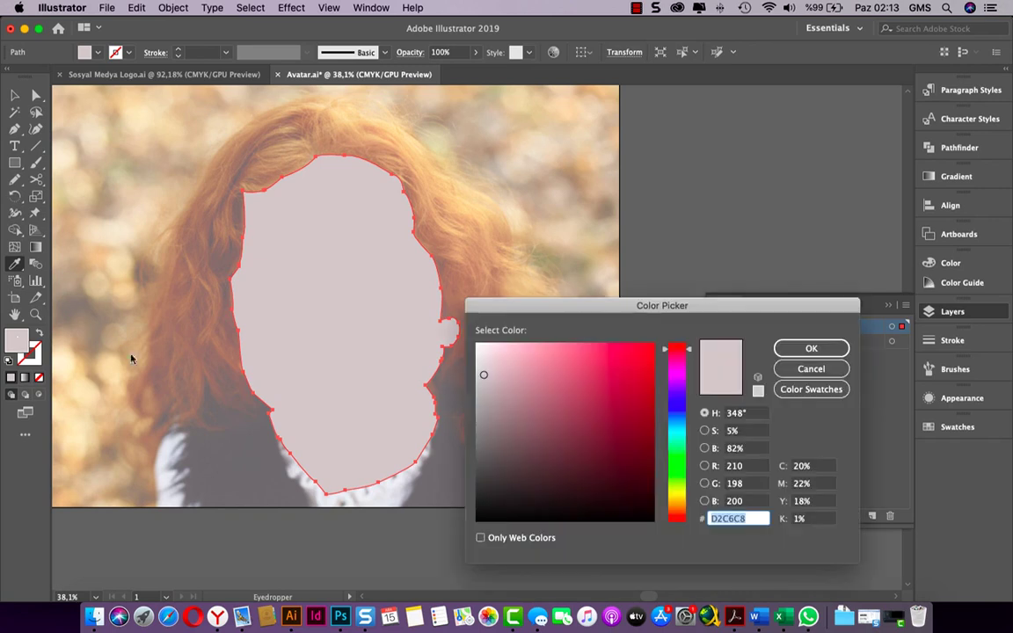
mouse_move(485, 376)
mouse_down()
mouse_move(517, 387)
mouse_move(517, 369)
mouse_up()
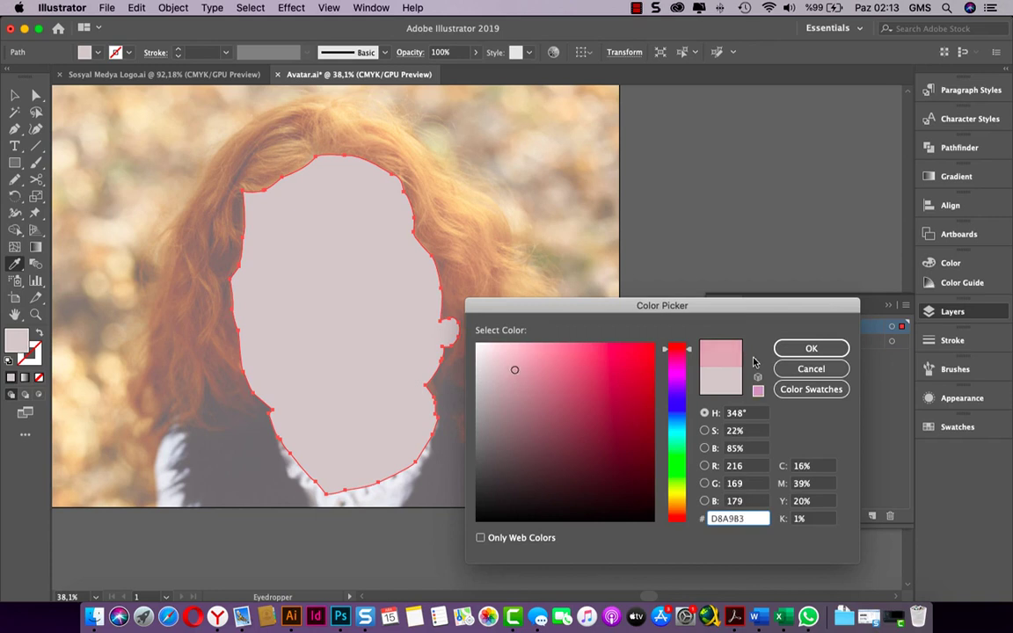
drag(517, 369, 507, 365)
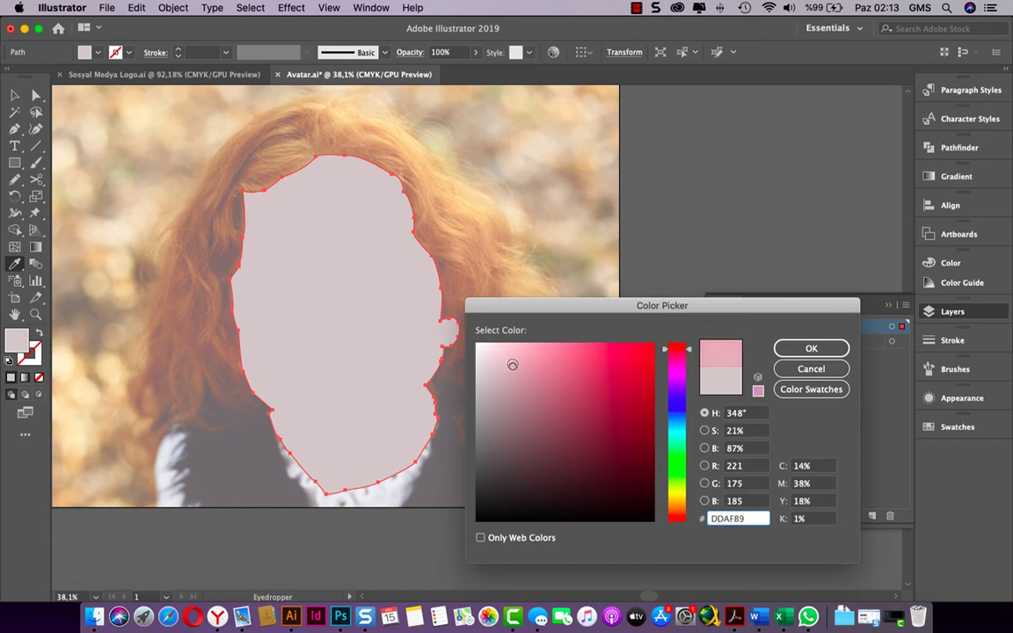
click(804, 351)
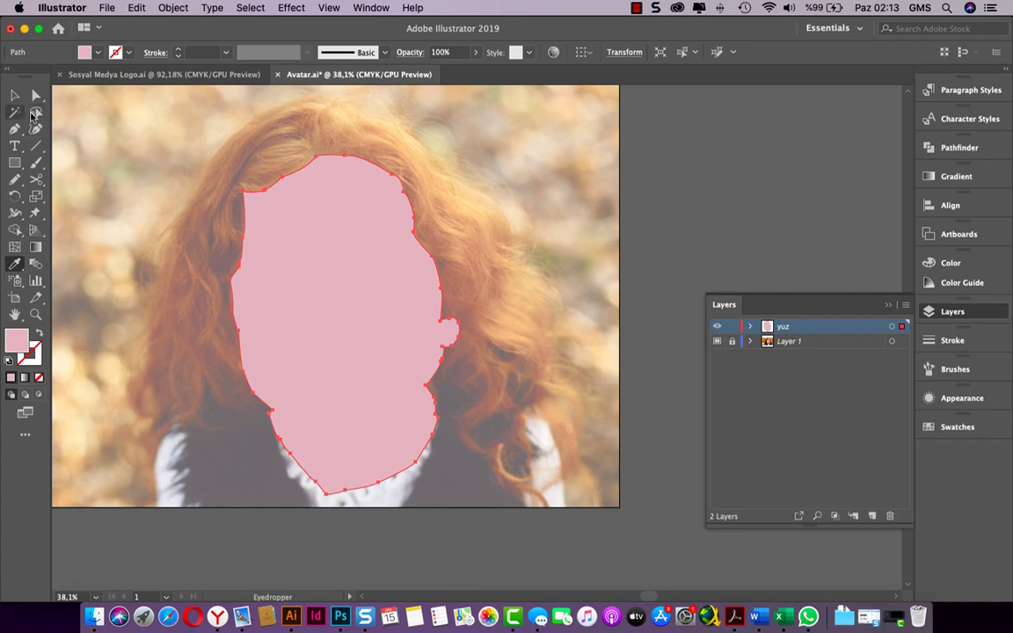
click(15, 96)
click(111, 185)
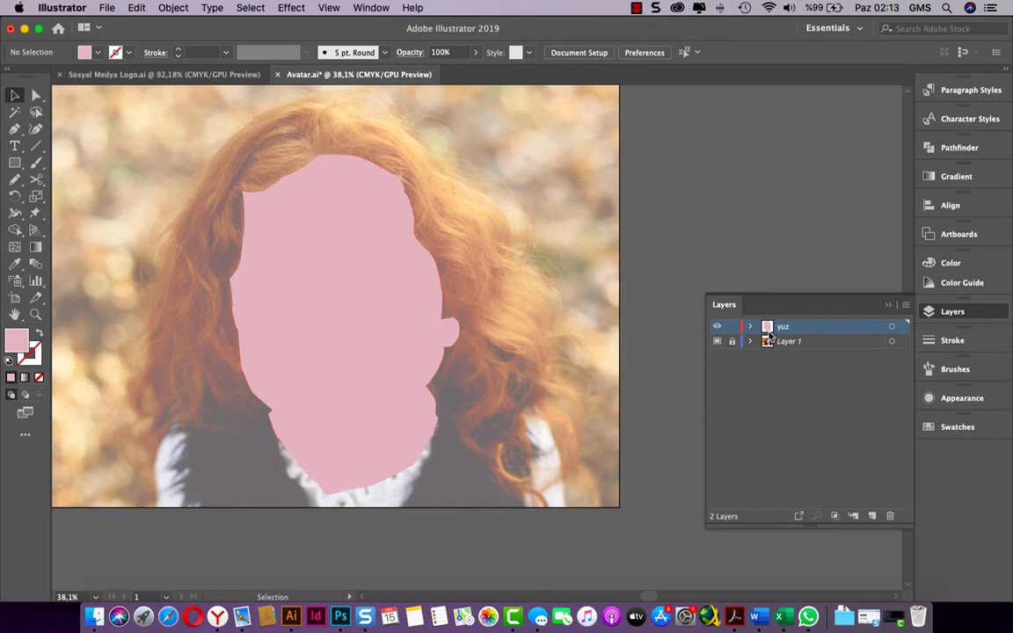
Hide the yuz layer, add an empty Layer 3 on top, and zoom to the eyes
click(717, 327)
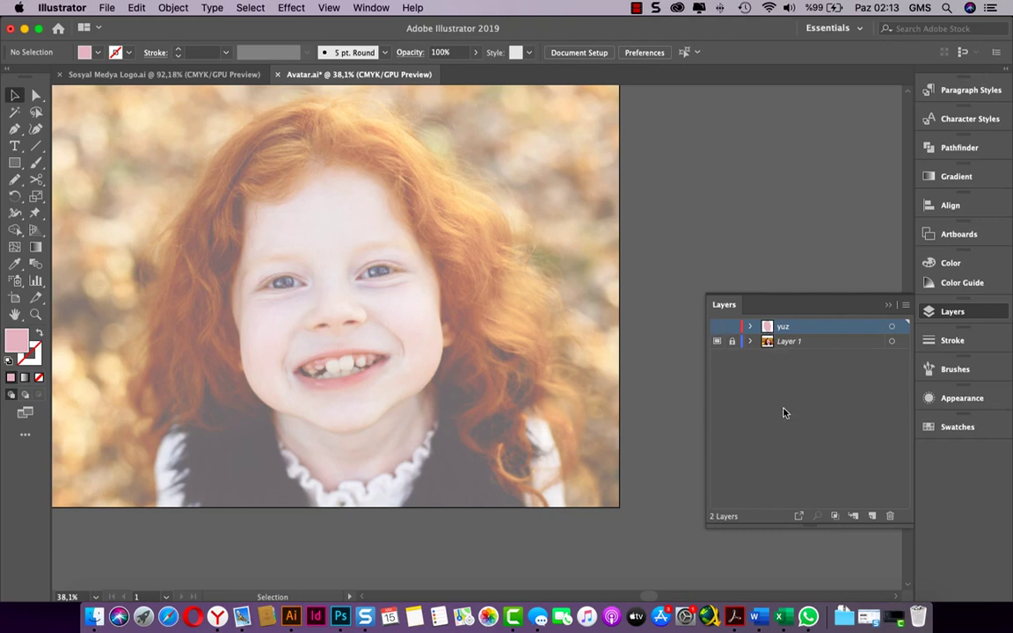
click(873, 516)
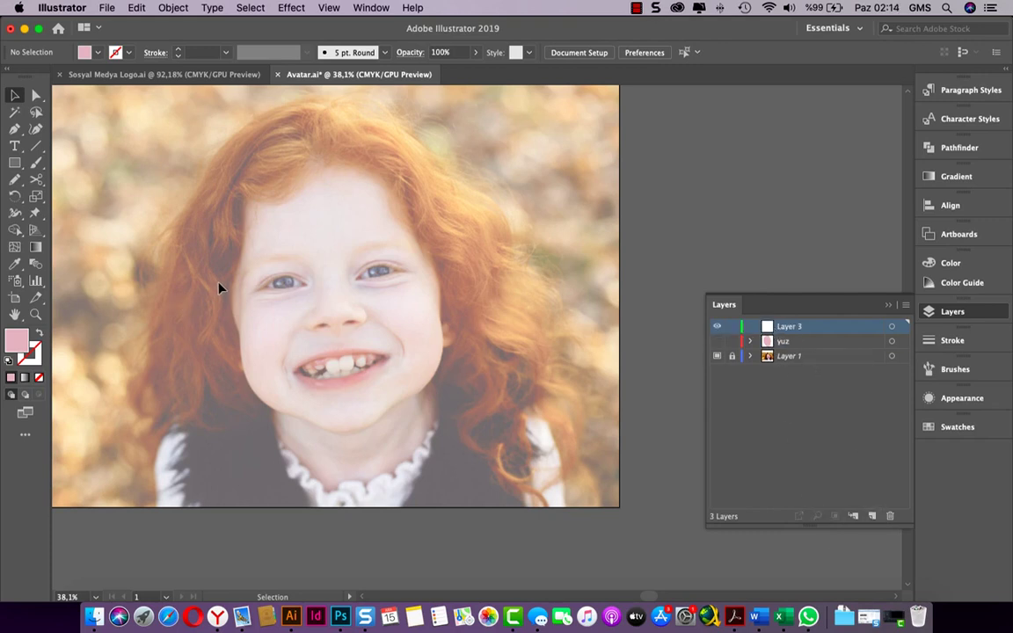
scroll(272, 271, up, 5)
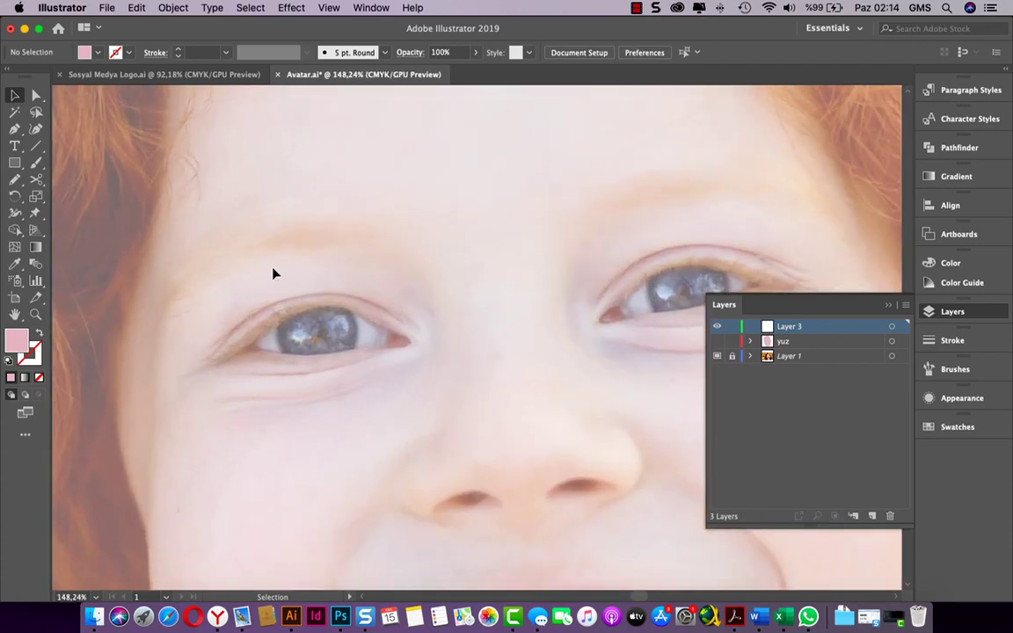
scroll(282, 284, down, 4)
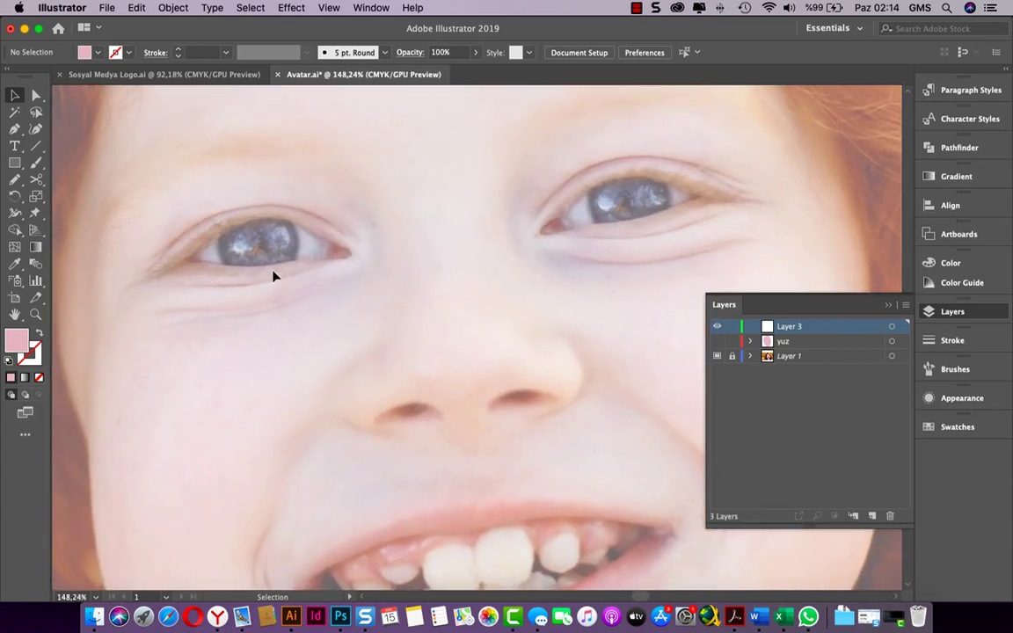
scroll(274, 278, right, 3)
scroll(274, 279, down, 1)
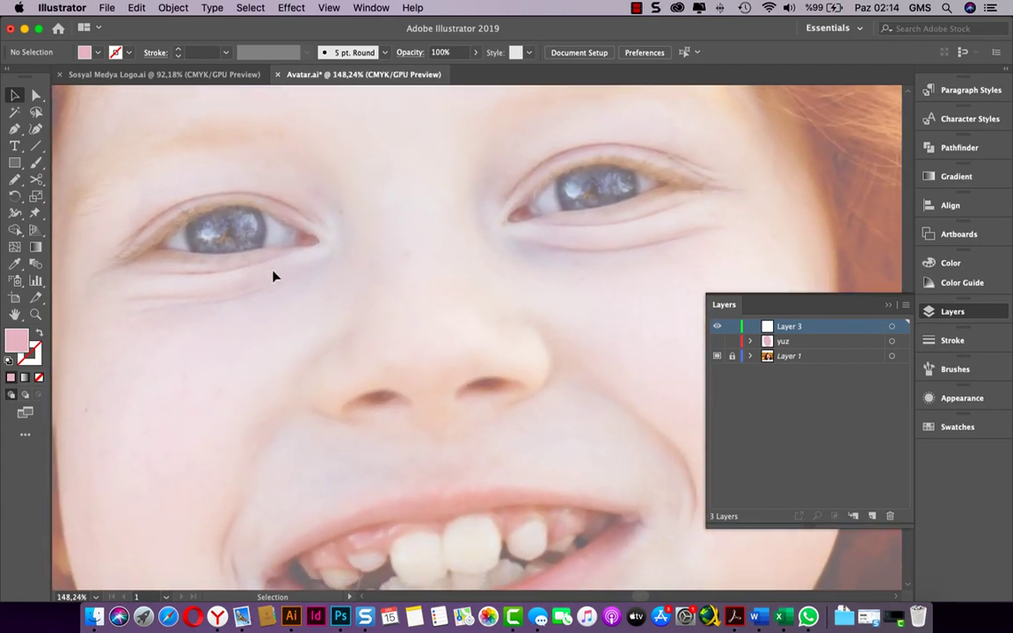
Pen-draw the left upper eyelid curve, swapping it to a pink stroke with no fill
click(14, 130)
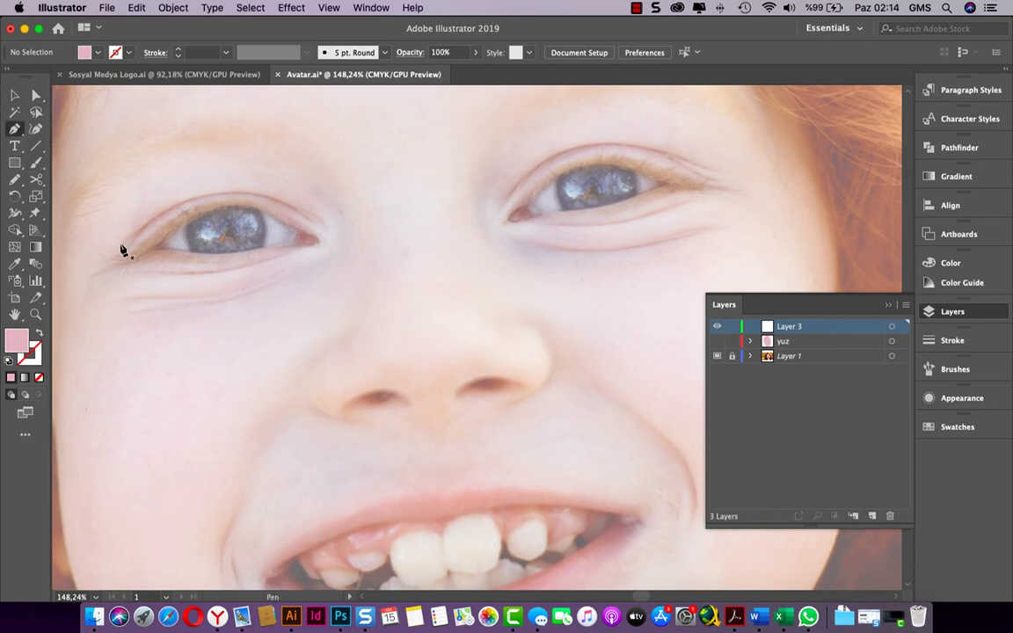
mouse_move(121, 246)
mouse_down()
mouse_move(227, 197)
mouse_move(296, 195)
mouse_up()
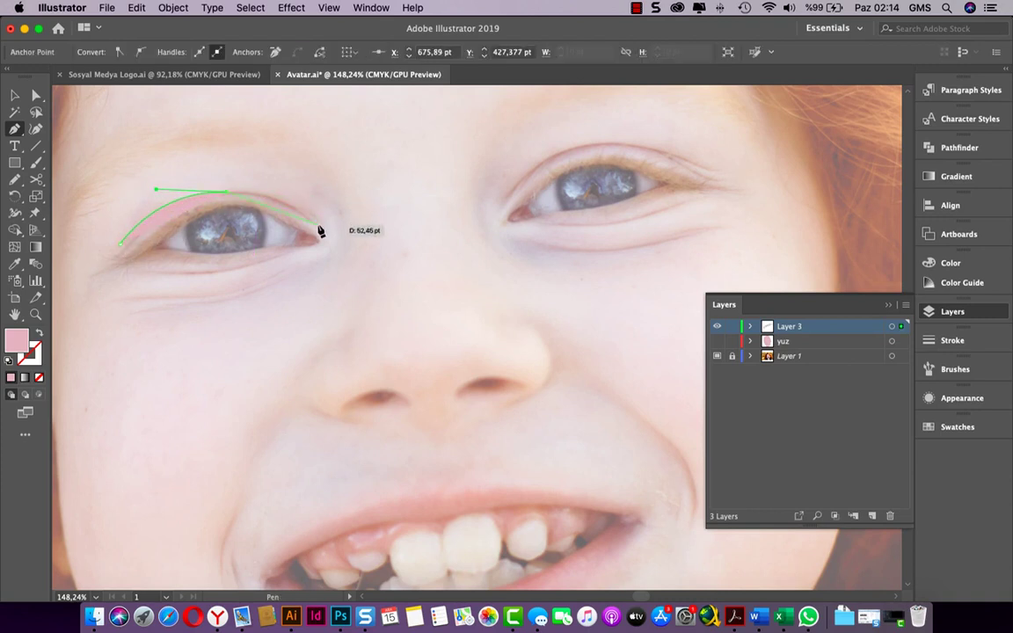
click(319, 226)
drag(355, 267, 352, 261)
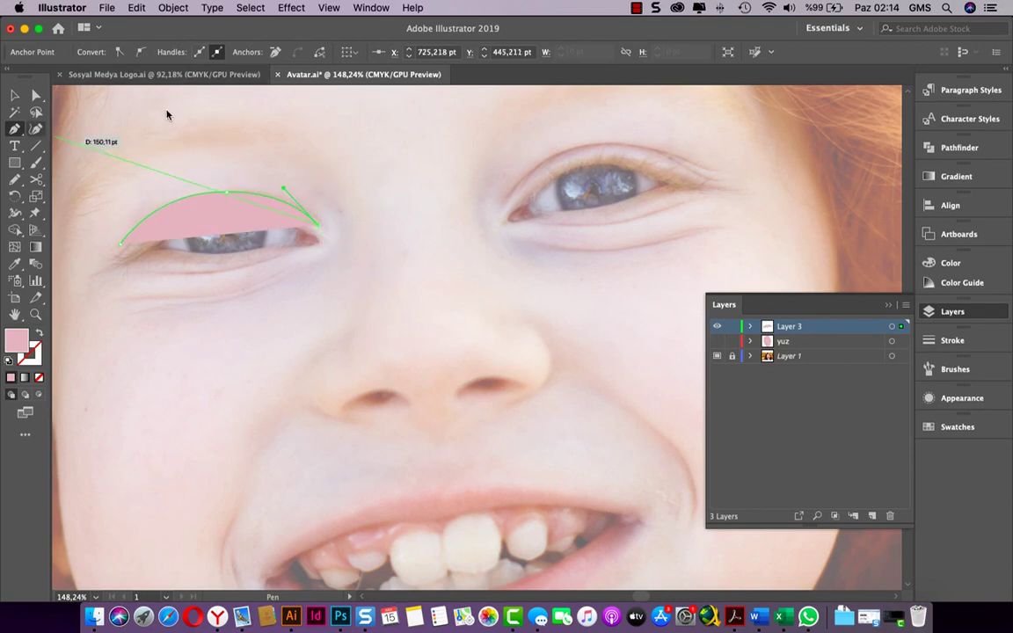
click(15, 96)
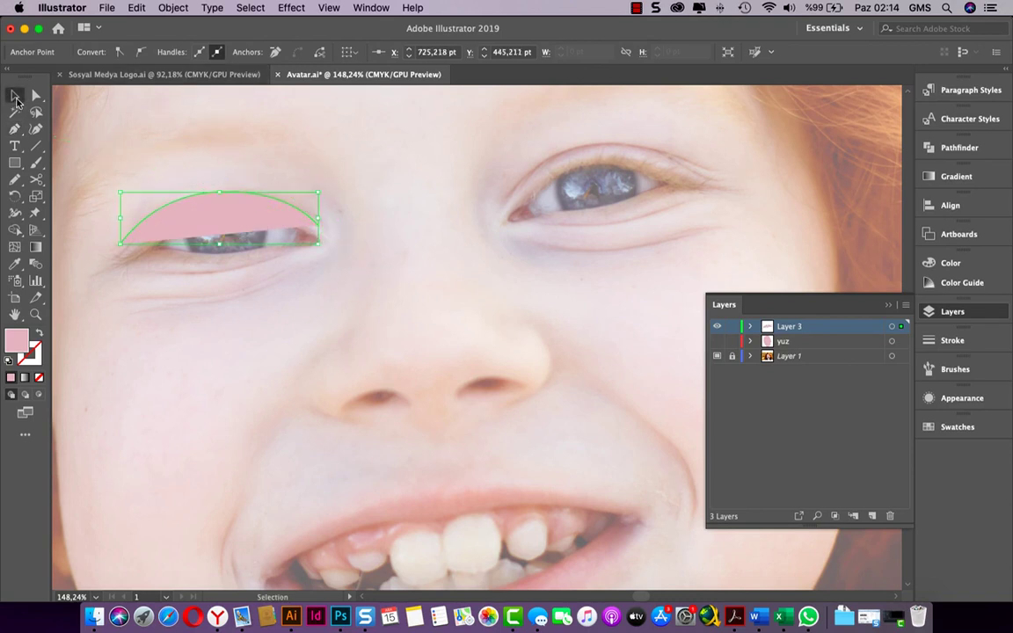
click(39, 332)
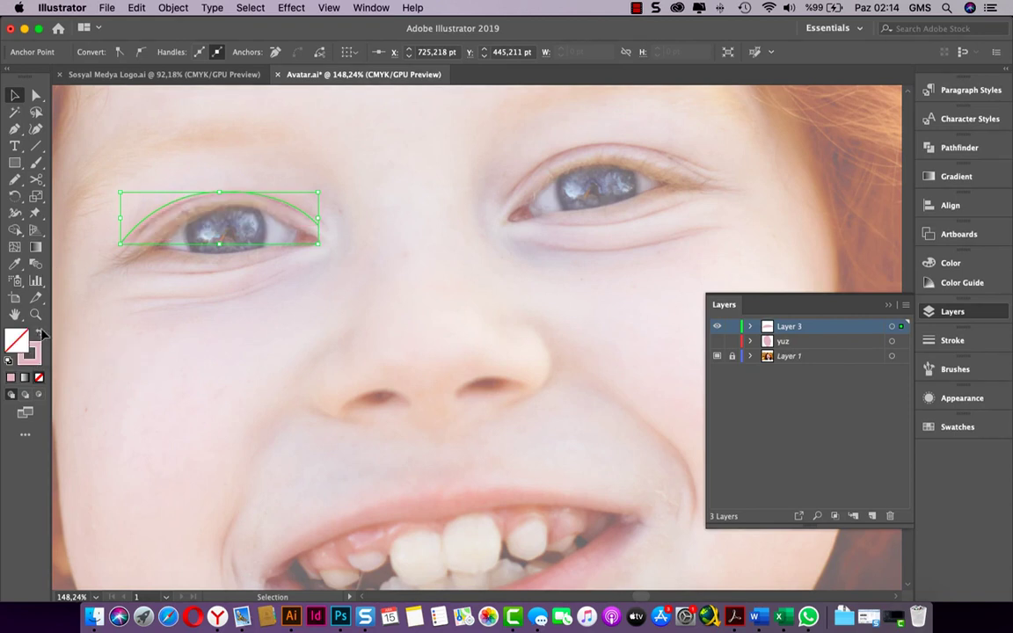
click(103, 295)
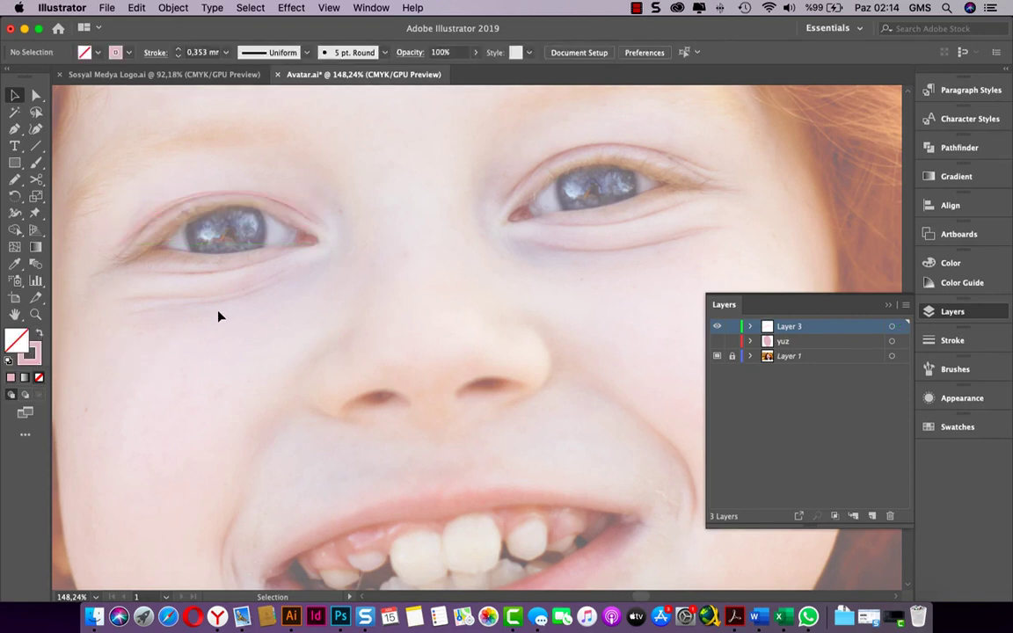
Draw the first pink curved lower-lid line just under the left eye
click(14, 130)
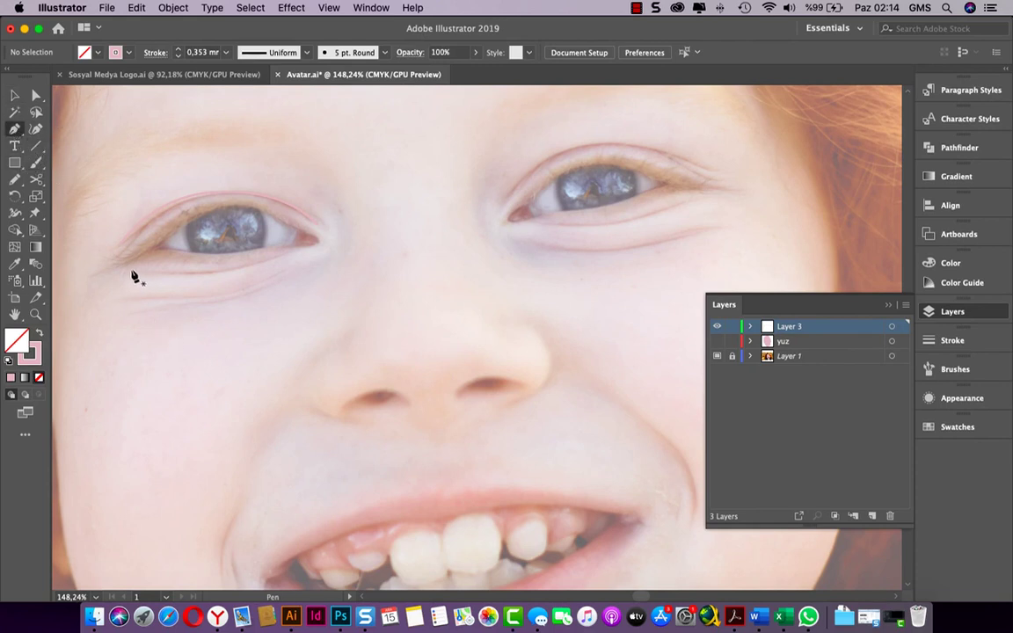
drag(120, 228, 120, 266)
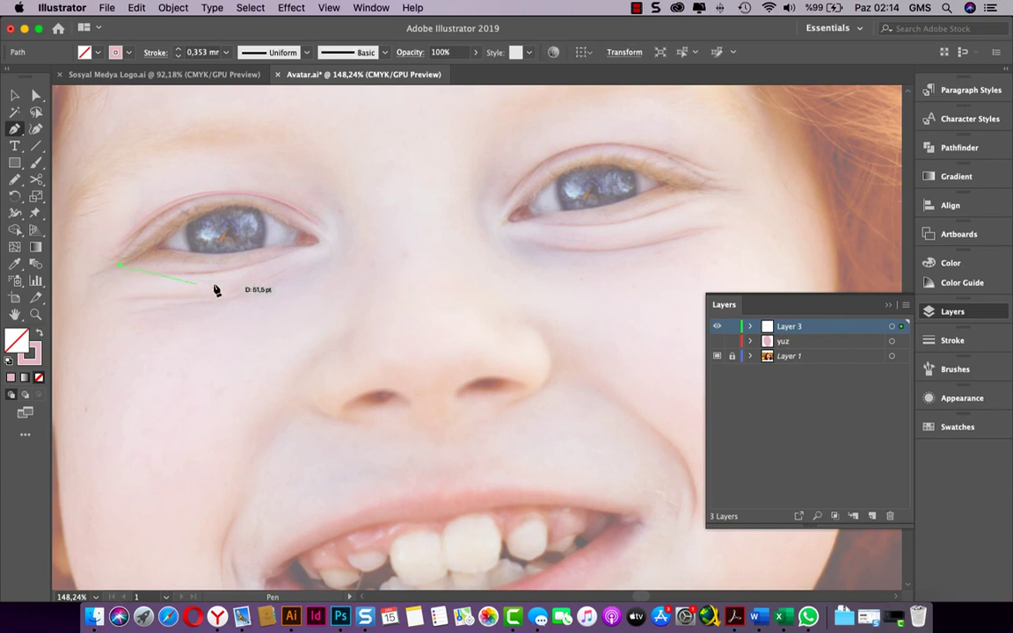
drag(195, 280, 300, 254)
click(243, 267)
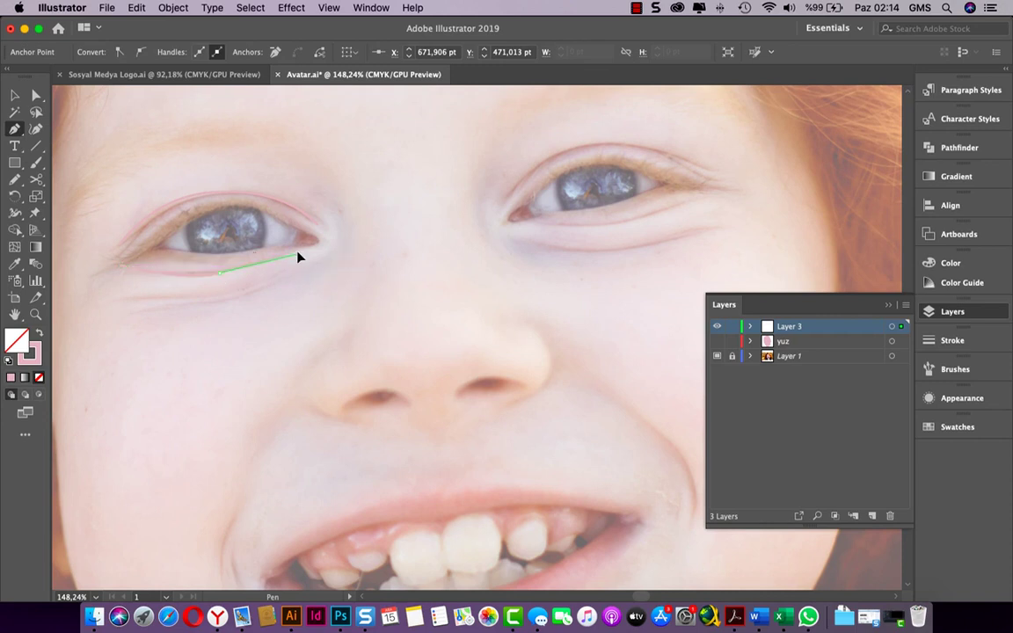
click(329, 243)
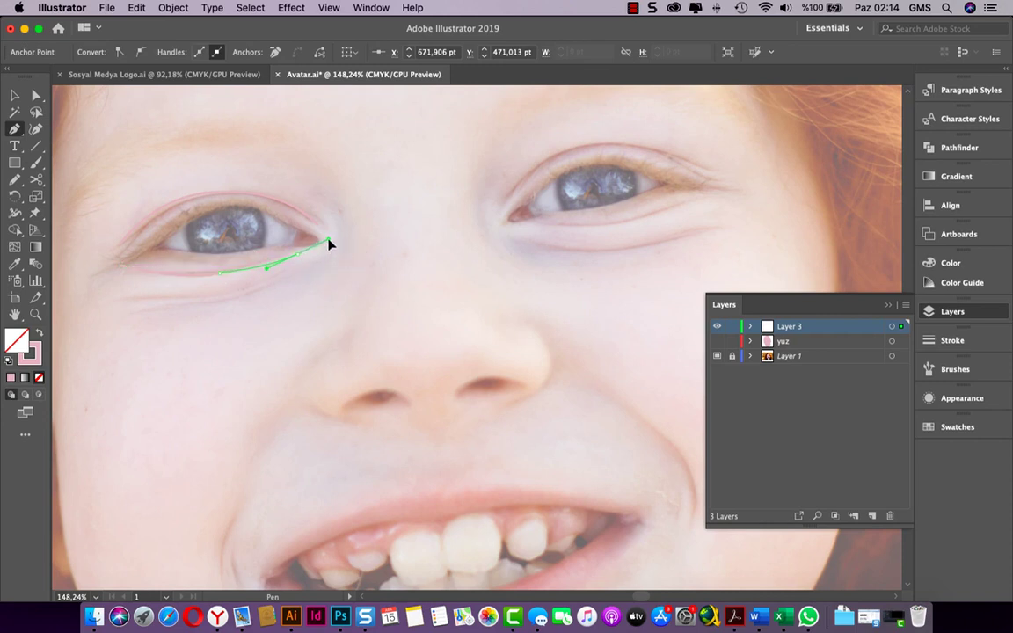
drag(120, 265, 112, 182)
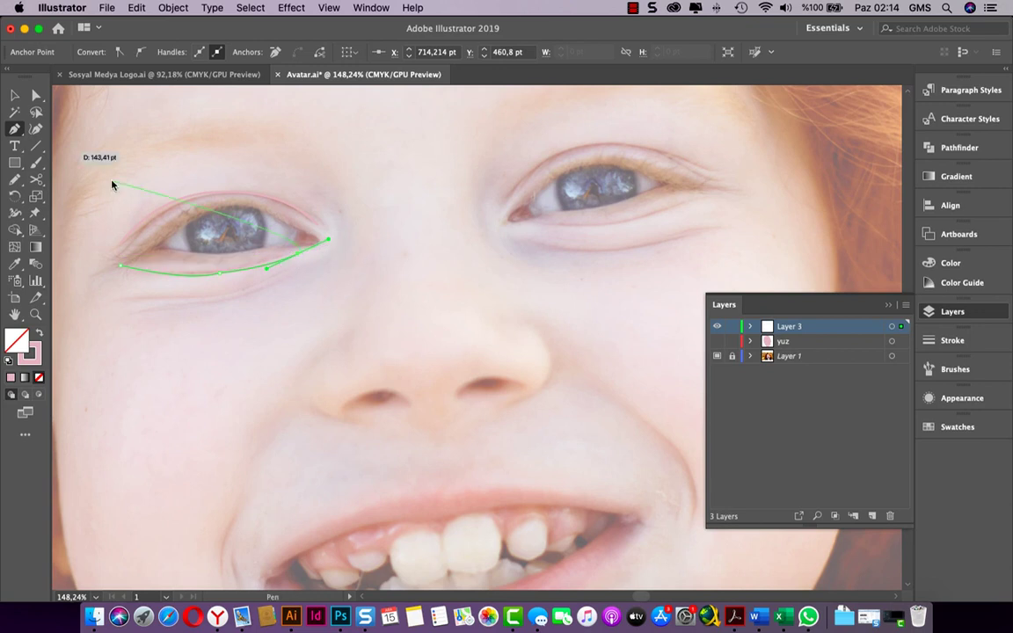
click(13, 98)
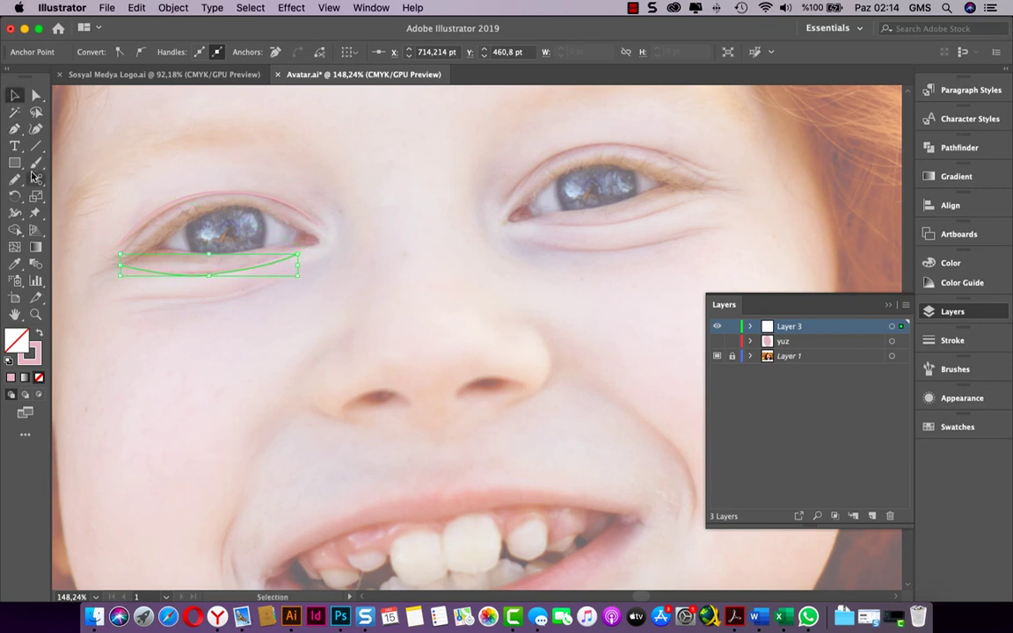
Draw a second curved lid line further below the left eye, then deselect
click(13, 130)
mouse_move(120, 265)
mouse_down()
mouse_move(121, 300)
mouse_move(228, 300)
mouse_move(254, 288)
mouse_up()
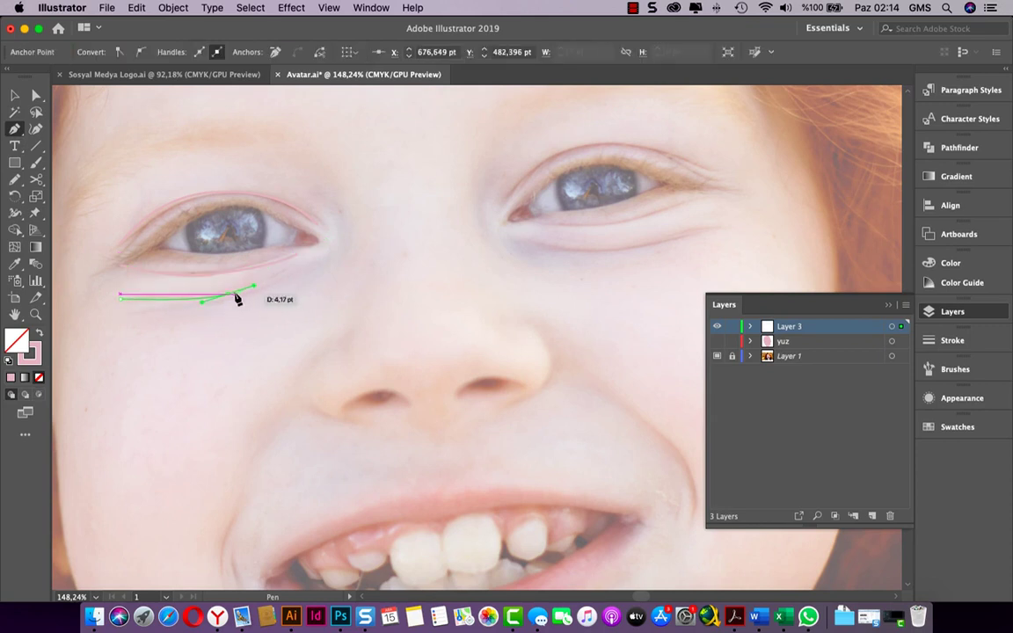
click(229, 296)
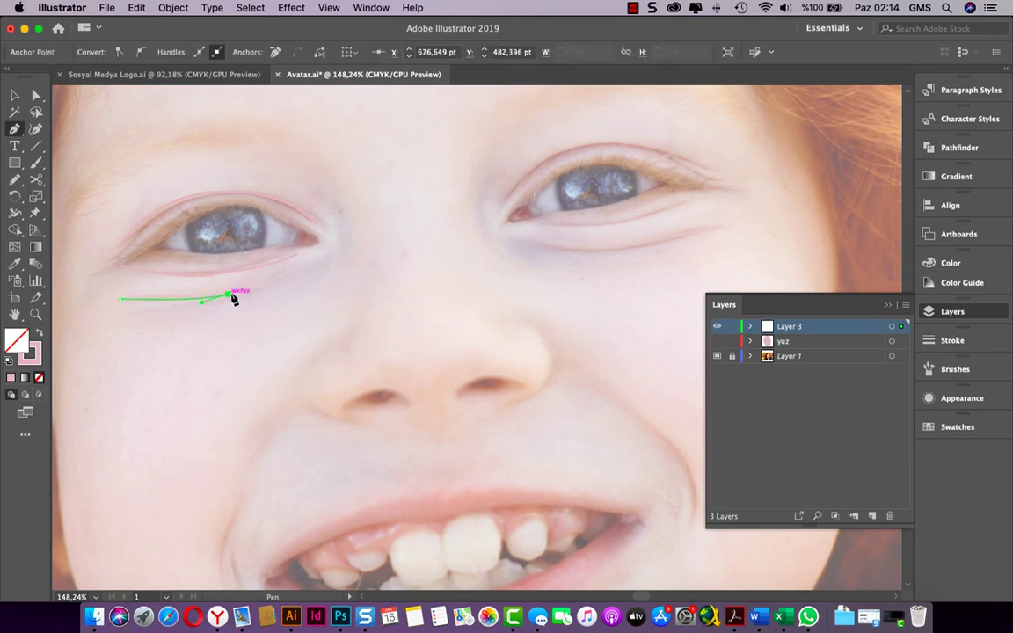
click(287, 278)
drag(297, 272, 296, 272)
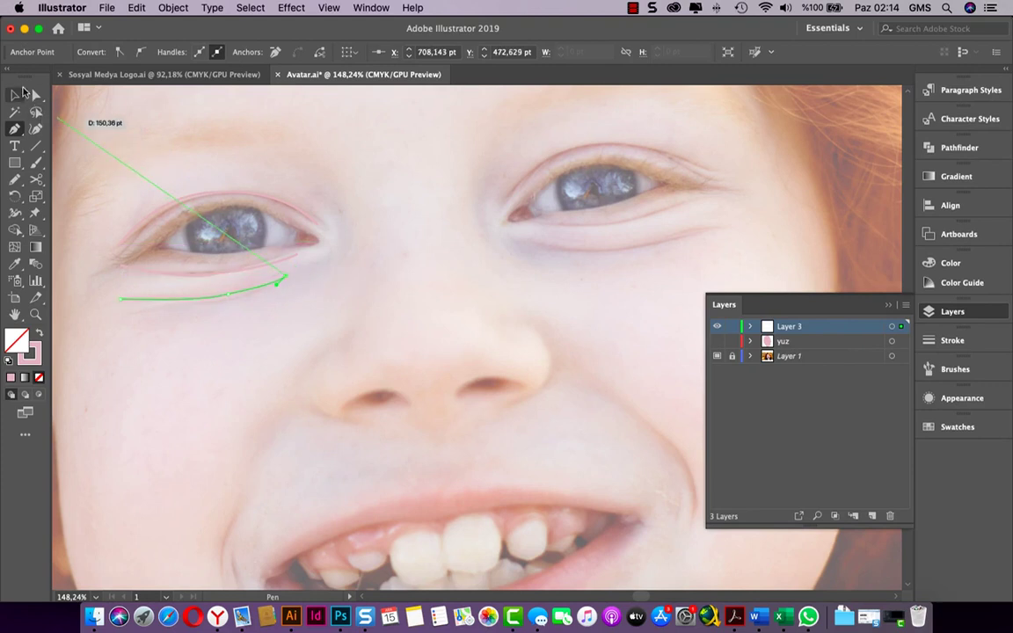
click(15, 95)
click(190, 369)
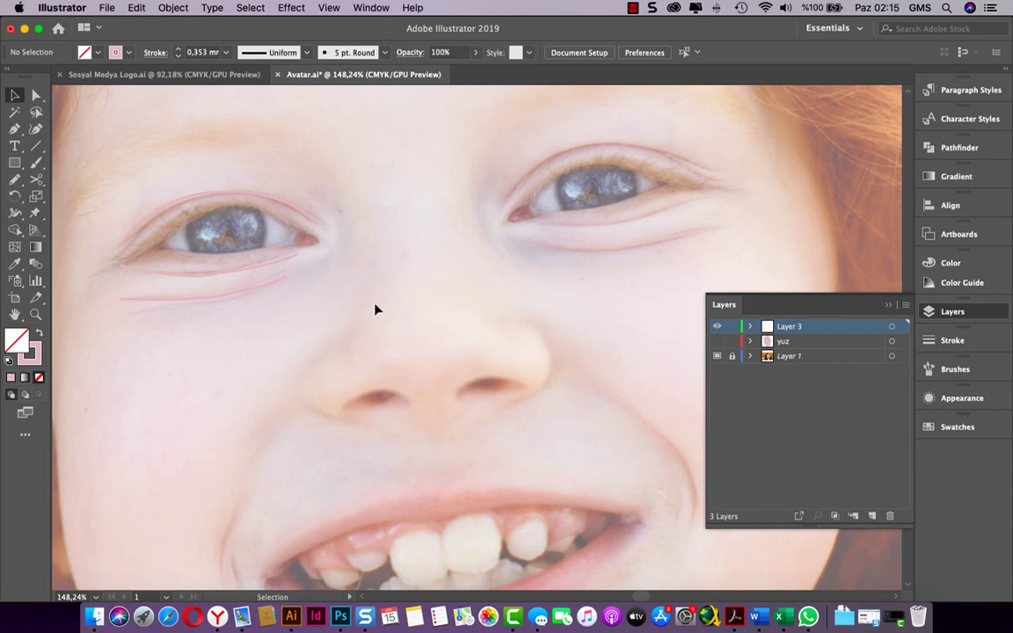
Zoom into the left eye and trace the upper lid of its opening with Pen anchors
scroll(376, 310, up, 2)
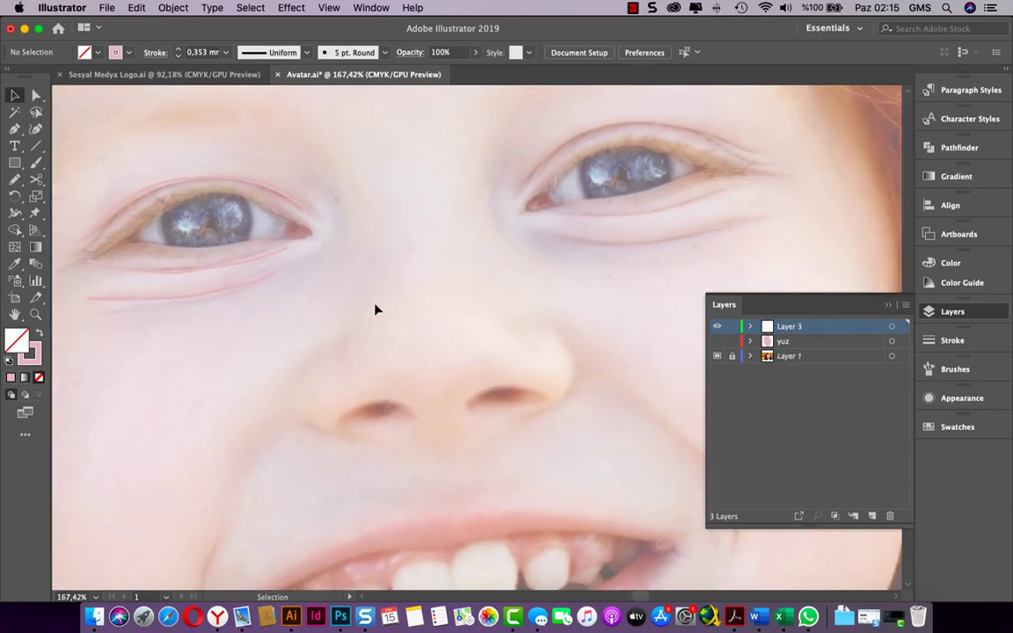
scroll(375, 309, up, 3)
scroll(375, 310, up, 3)
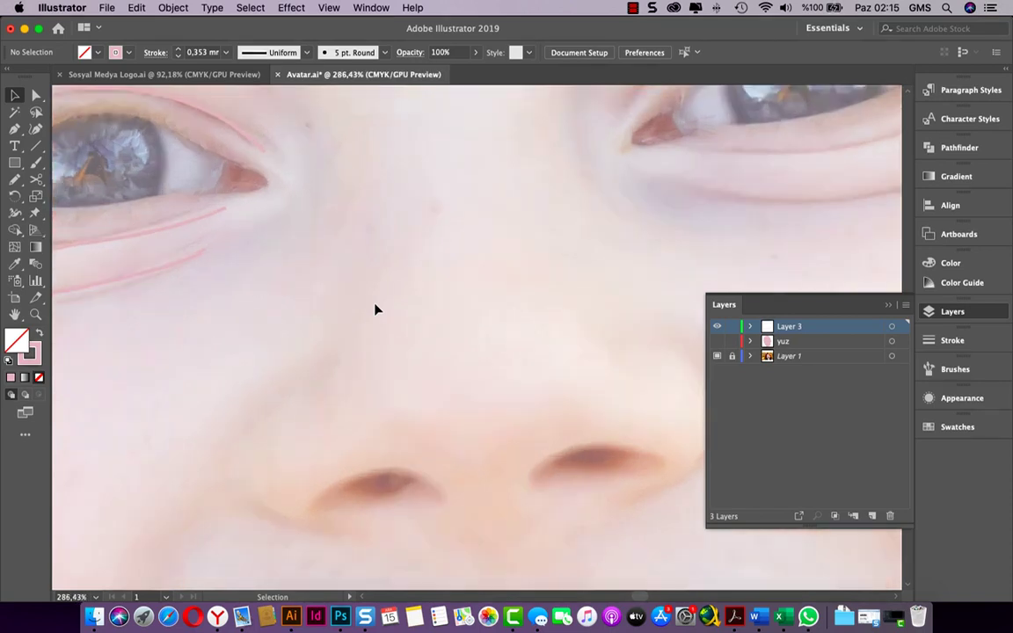
scroll(375, 309, up, 3)
scroll(375, 309, up, 3)
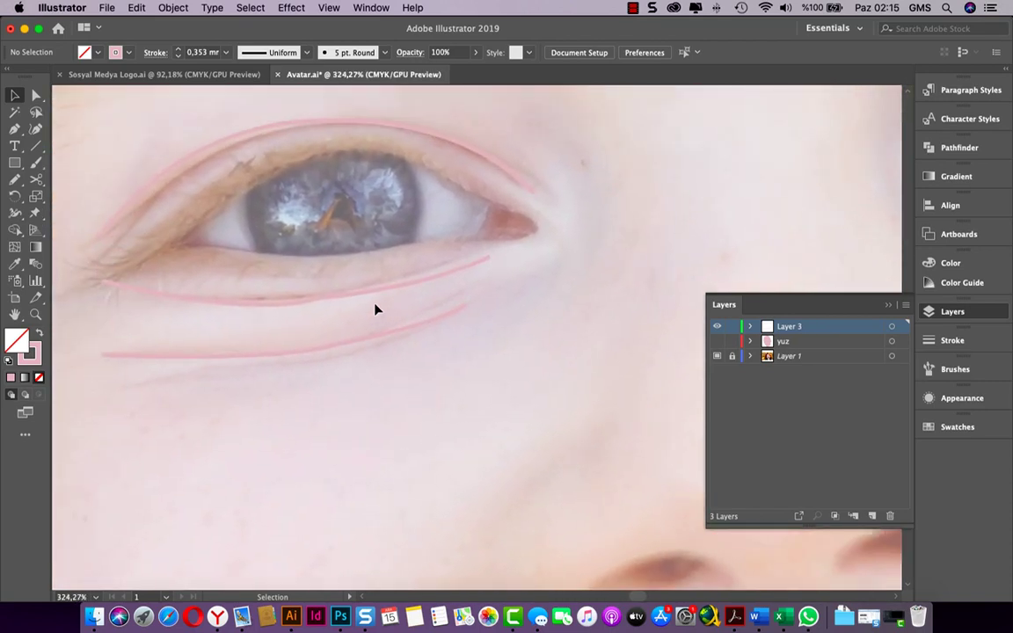
scroll(375, 309, left, 2)
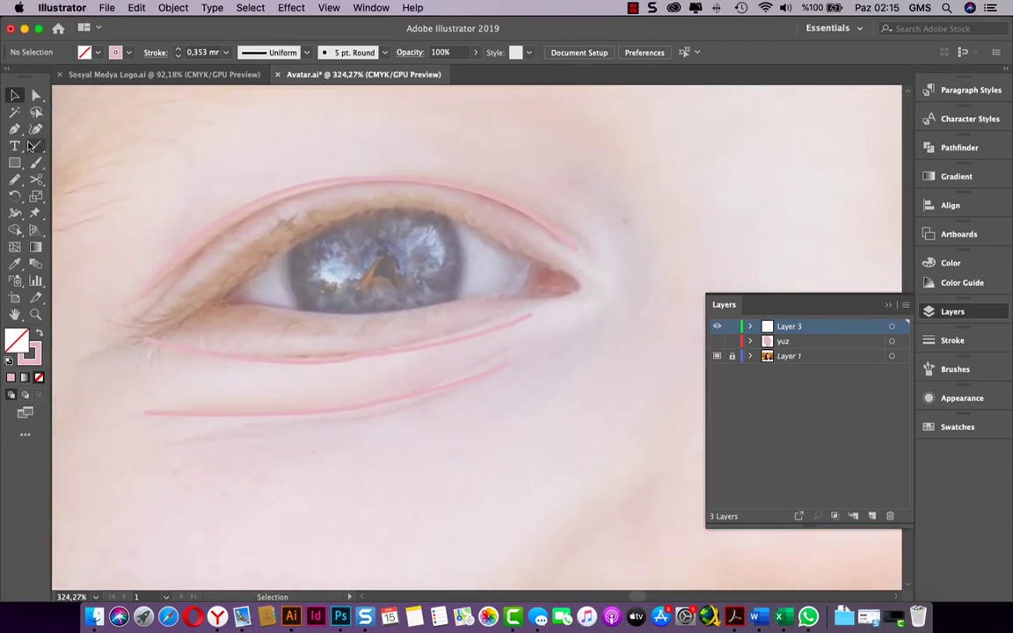
click(14, 129)
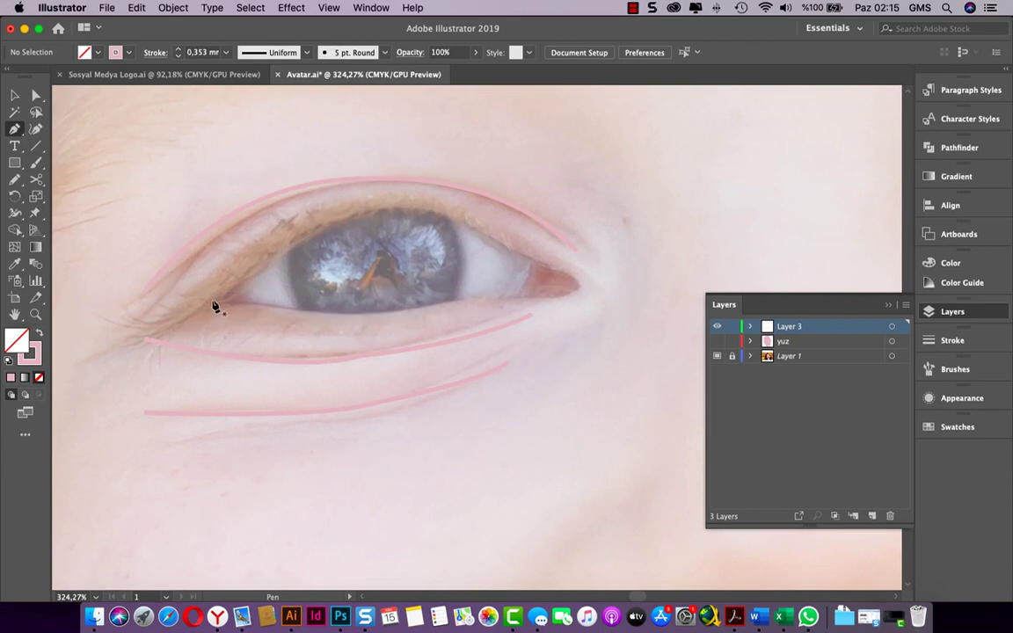
click(210, 302)
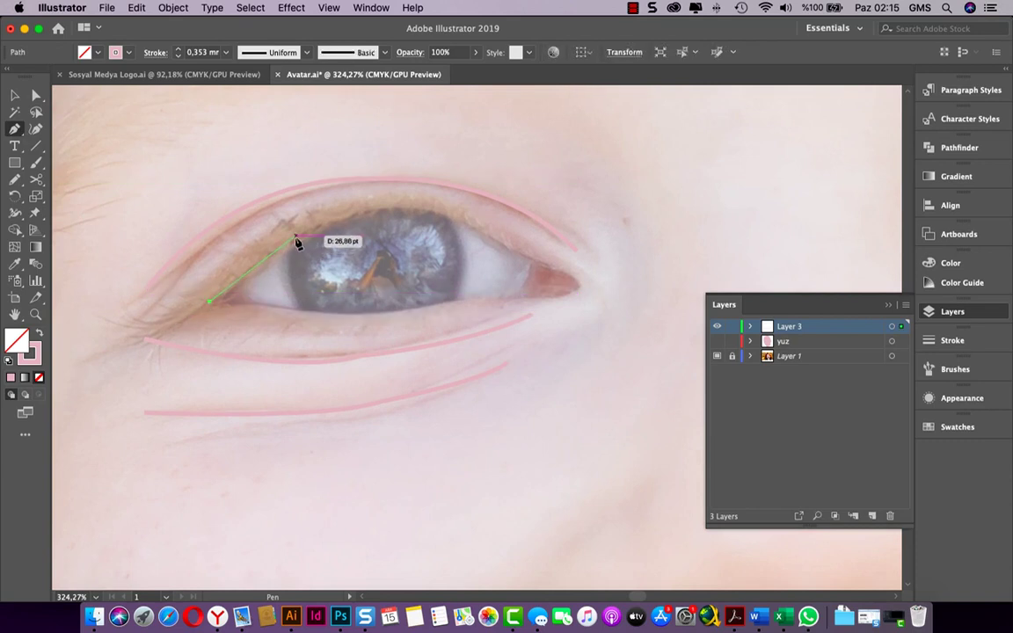
mouse_move(301, 233)
mouse_down()
mouse_move(335, 231)
mouse_move(342, 221)
mouse_up()
click(301, 234)
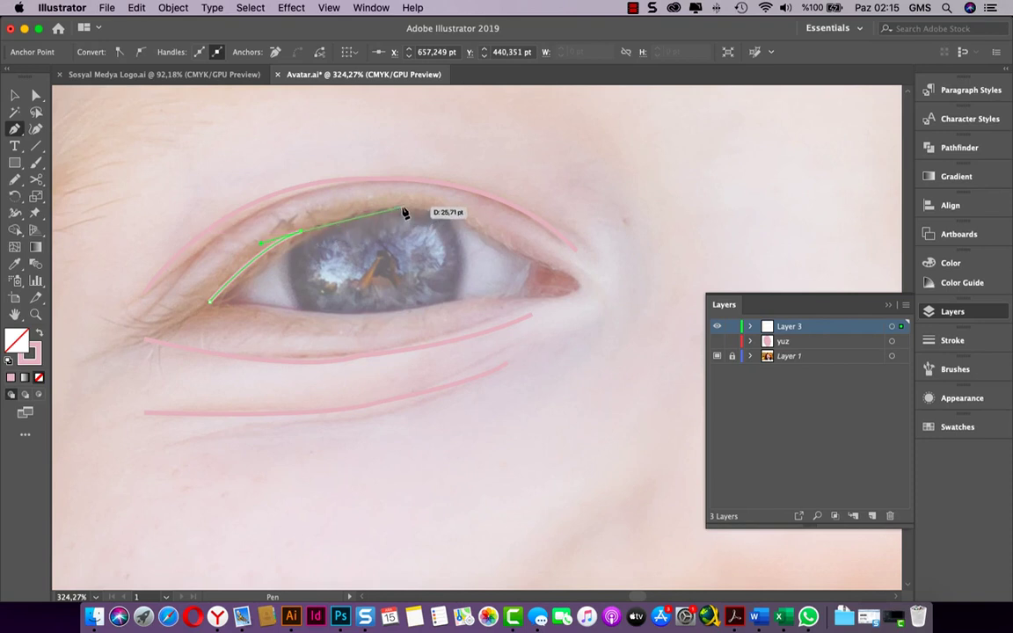
click(402, 207)
drag(466, 221, 466, 222)
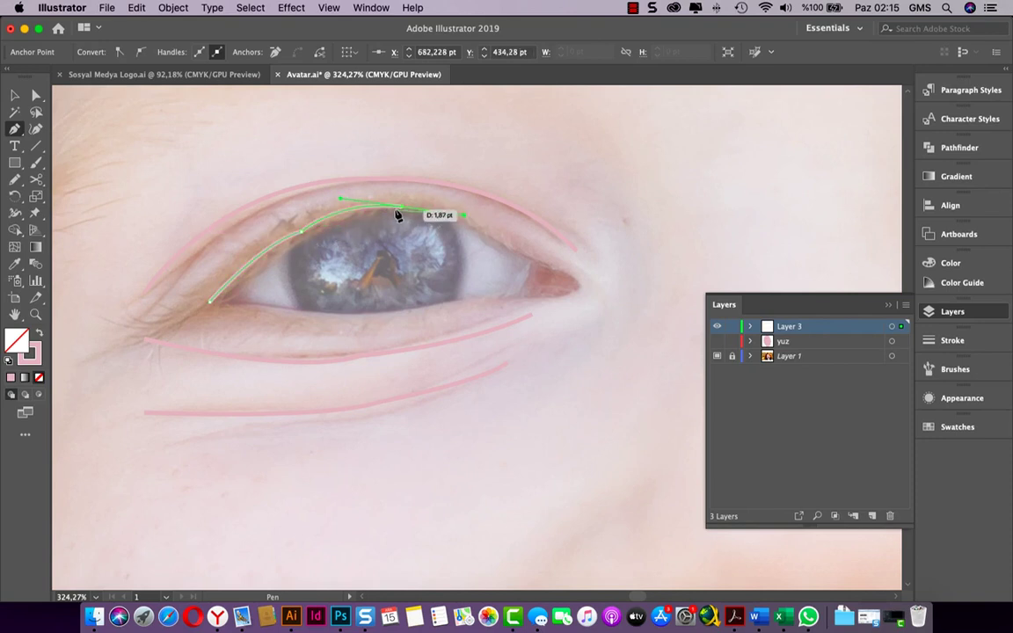
click(402, 208)
Continue the eye outline around the right corner to its tip
click(517, 250)
drag(550, 287, 549, 288)
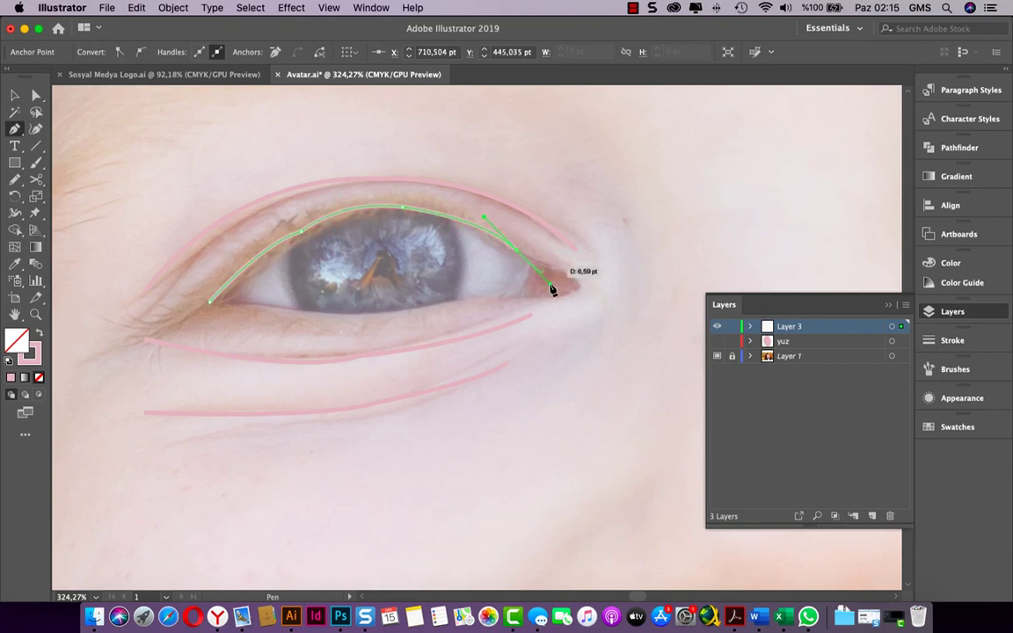
click(517, 251)
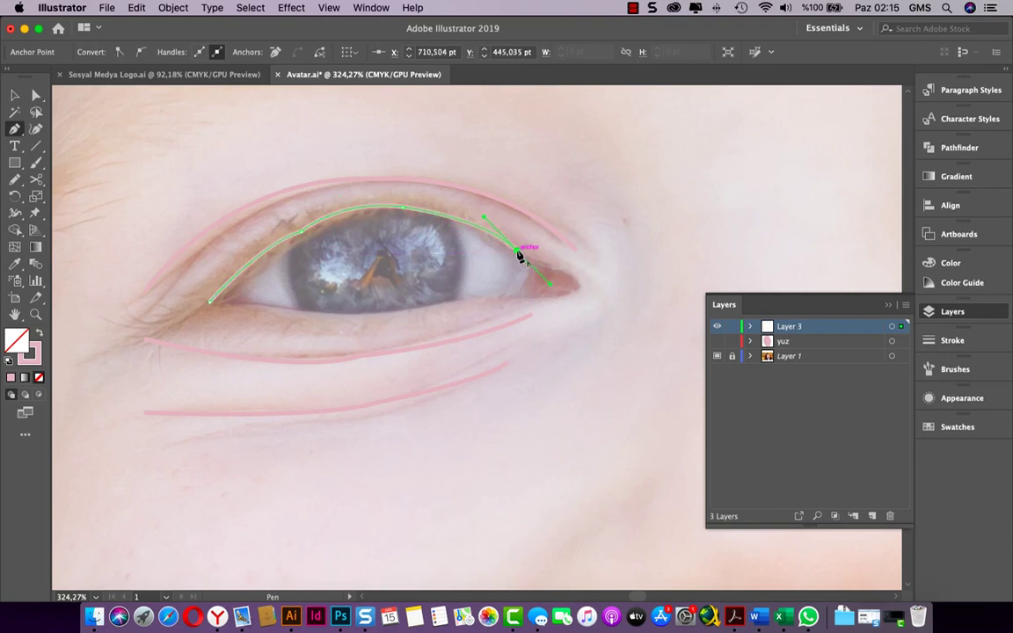
click(575, 282)
drag(580, 284, 573, 299)
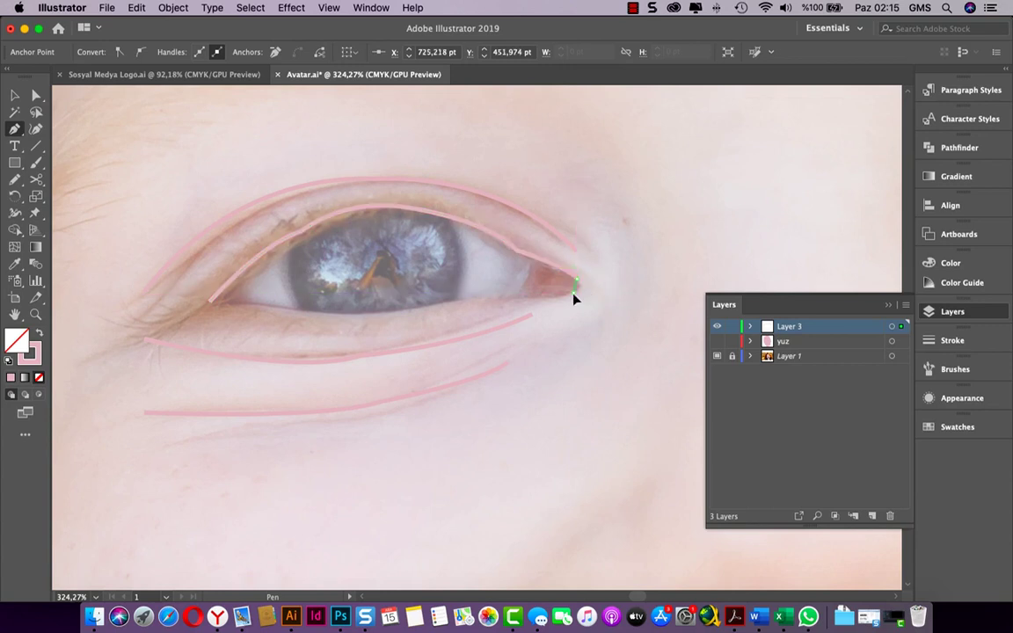
click(576, 285)
Trace the lower lid back to the left corner, closing the almond-shaped outline
click(524, 303)
drag(527, 304, 475, 303)
drag(398, 315, 386, 320)
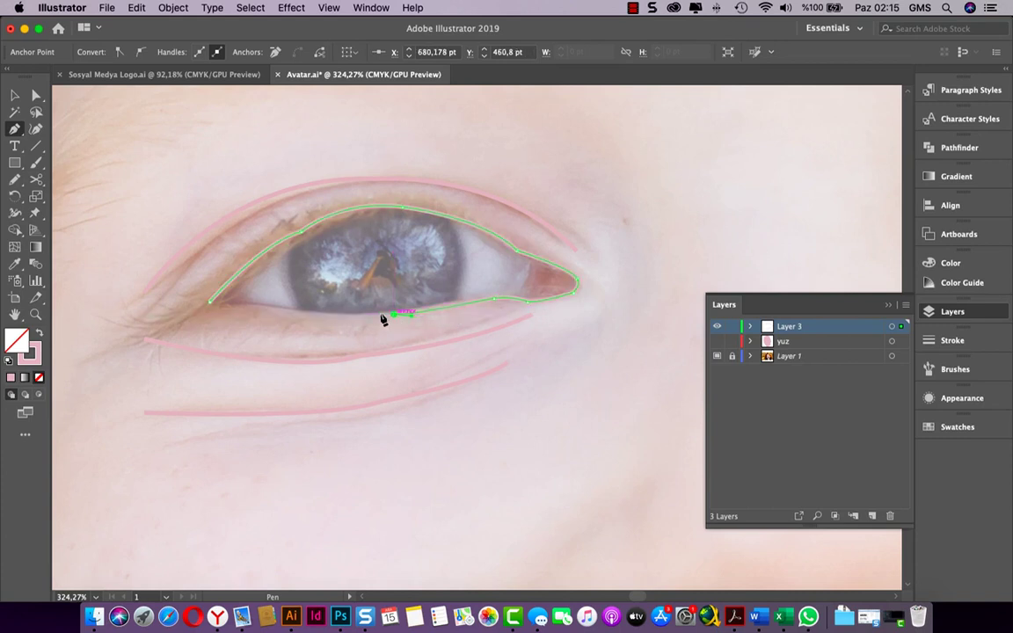
drag(384, 317, 283, 313)
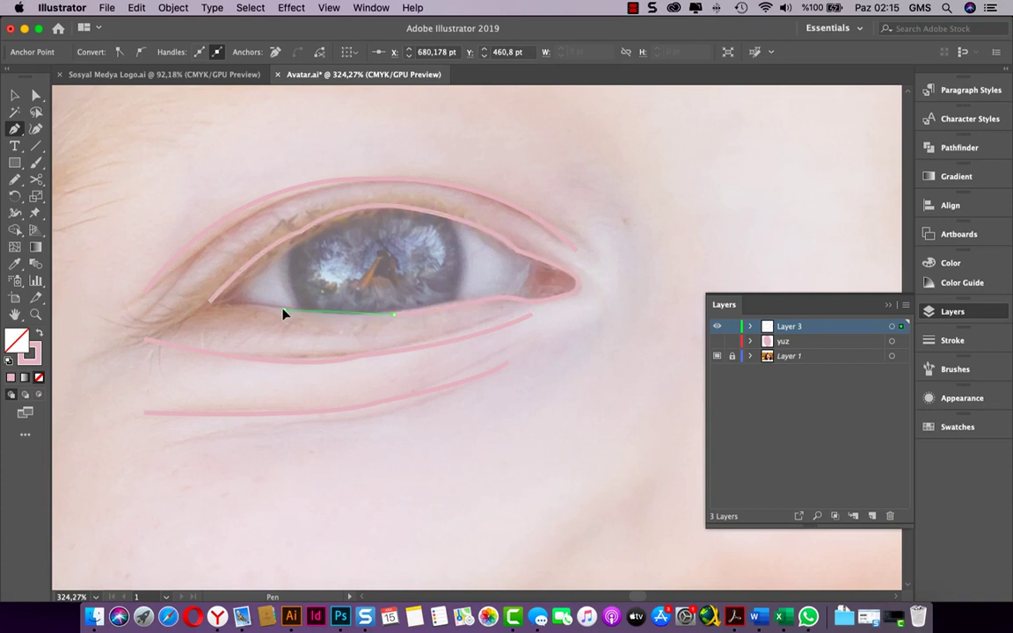
click(289, 313)
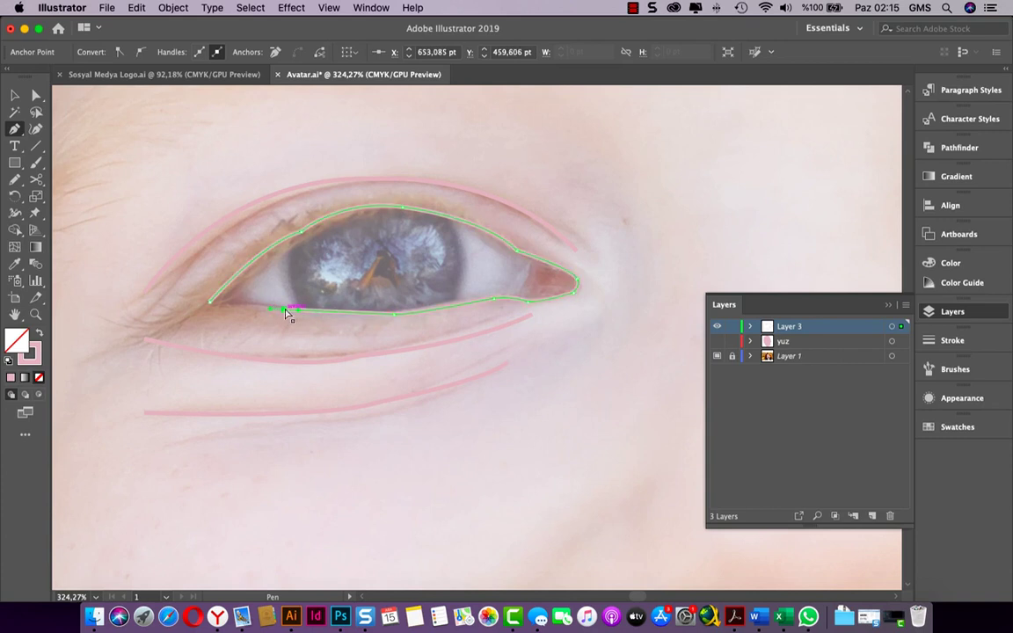
mouse_move(286, 314)
mouse_down()
mouse_move(278, 303)
mouse_move(283, 316)
mouse_move(210, 304)
mouse_up()
click(14, 97)
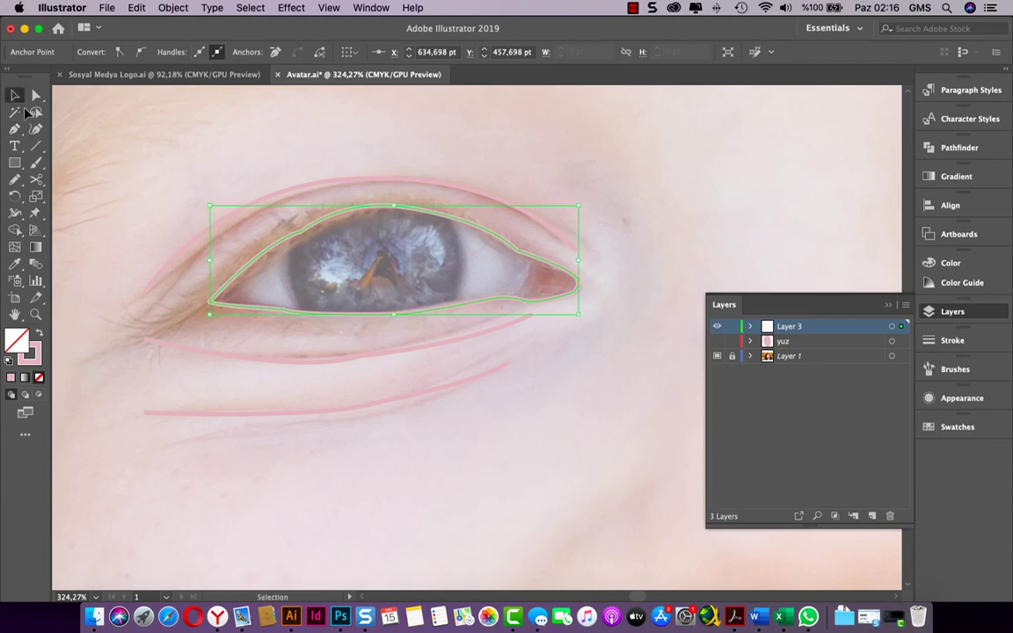
Start the iris outline with Pen anchors across the top of the iris
click(429, 461)
scroll(435, 463, up, 3)
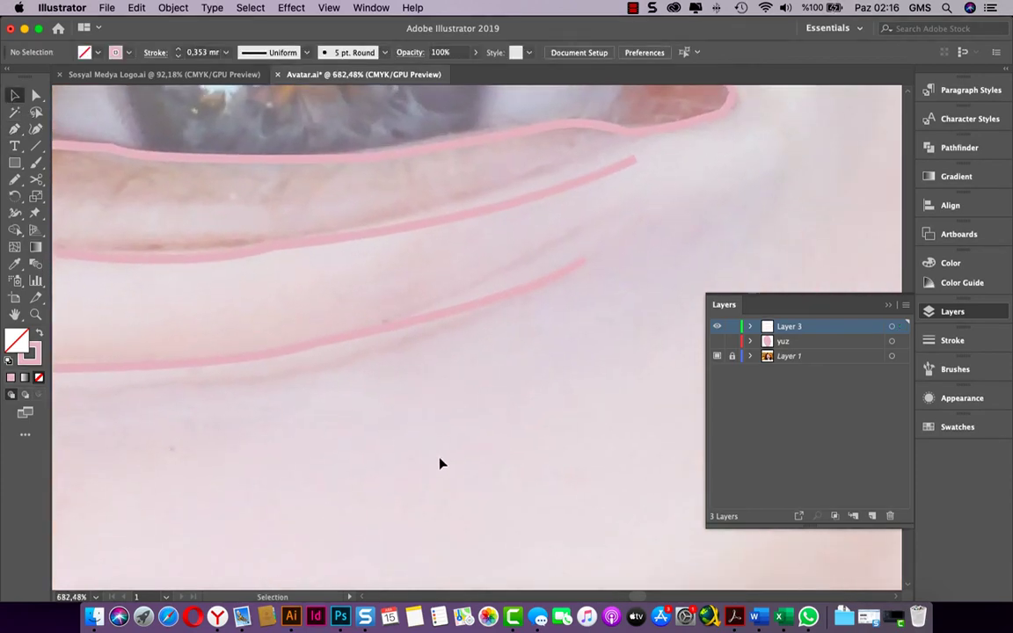
scroll(440, 464, up, 5)
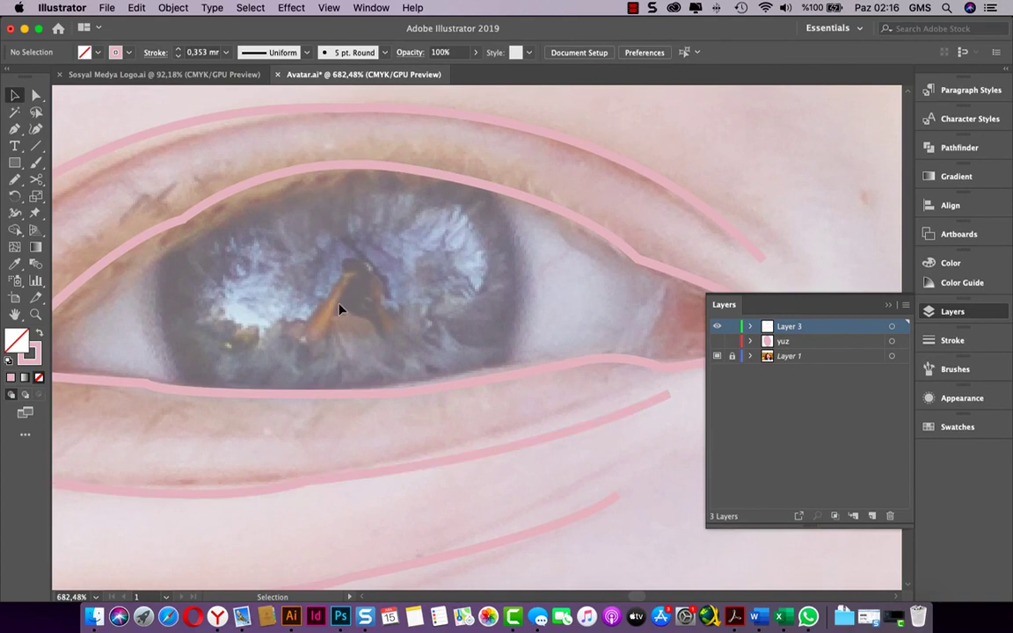
click(14, 129)
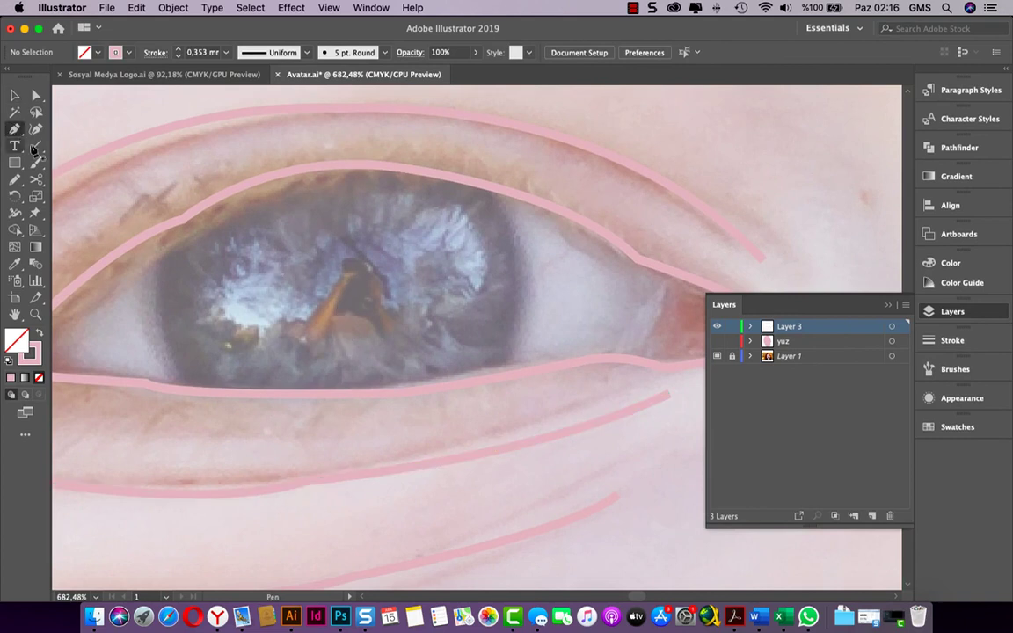
click(167, 249)
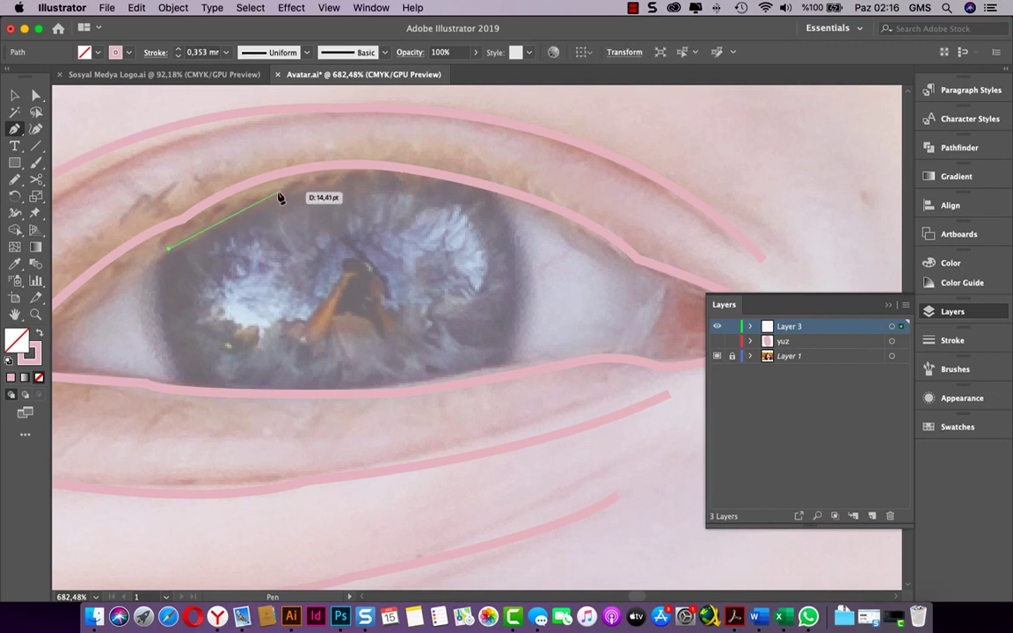
drag(277, 192, 310, 190)
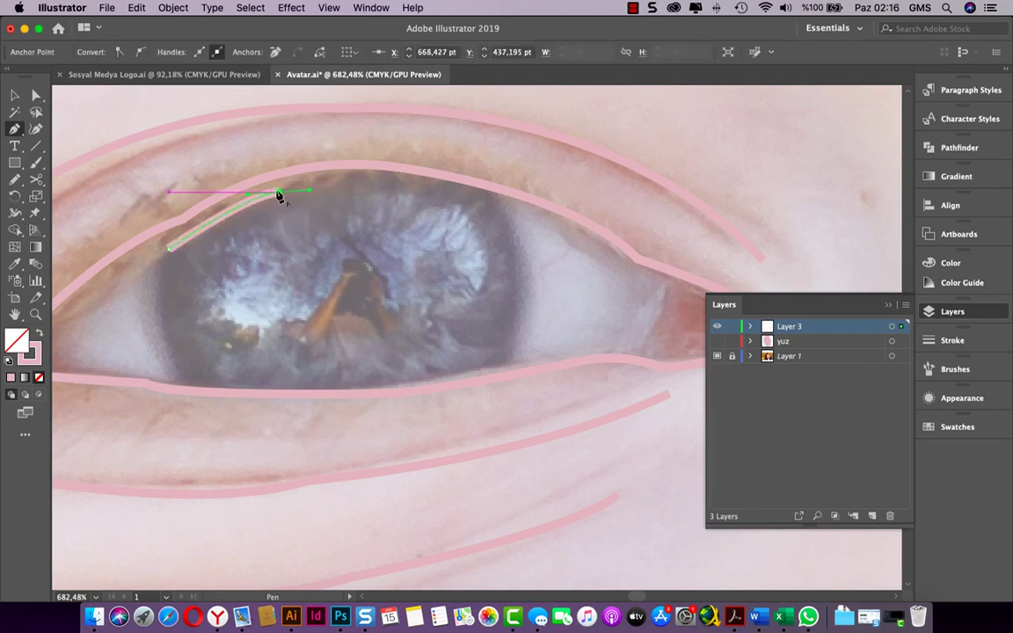
drag(364, 172, 404, 181)
click(365, 173)
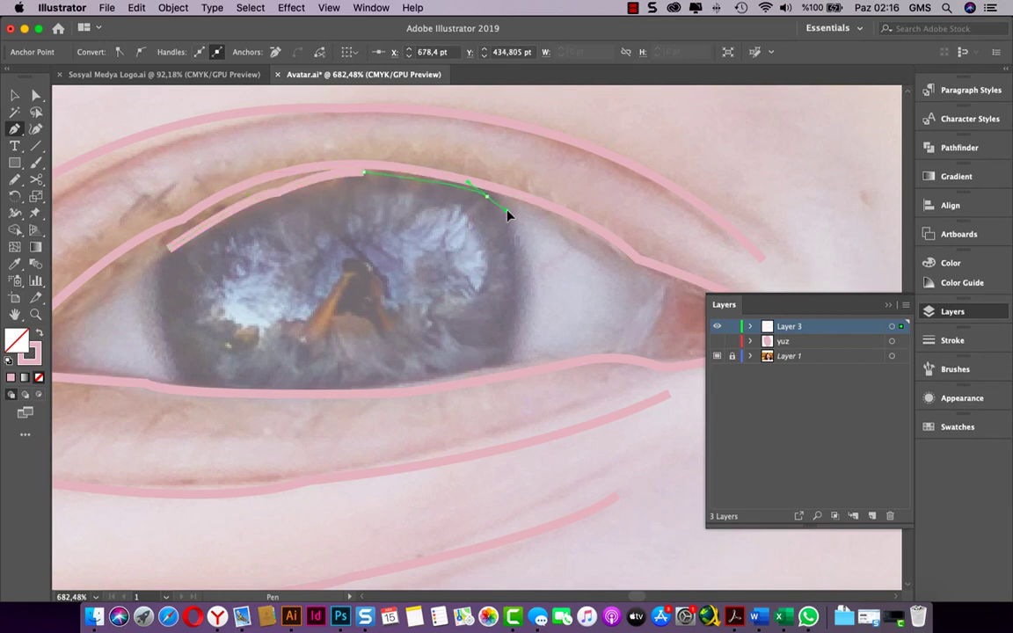
Continue the iris outline down its right edge and along the bottom
click(486, 195)
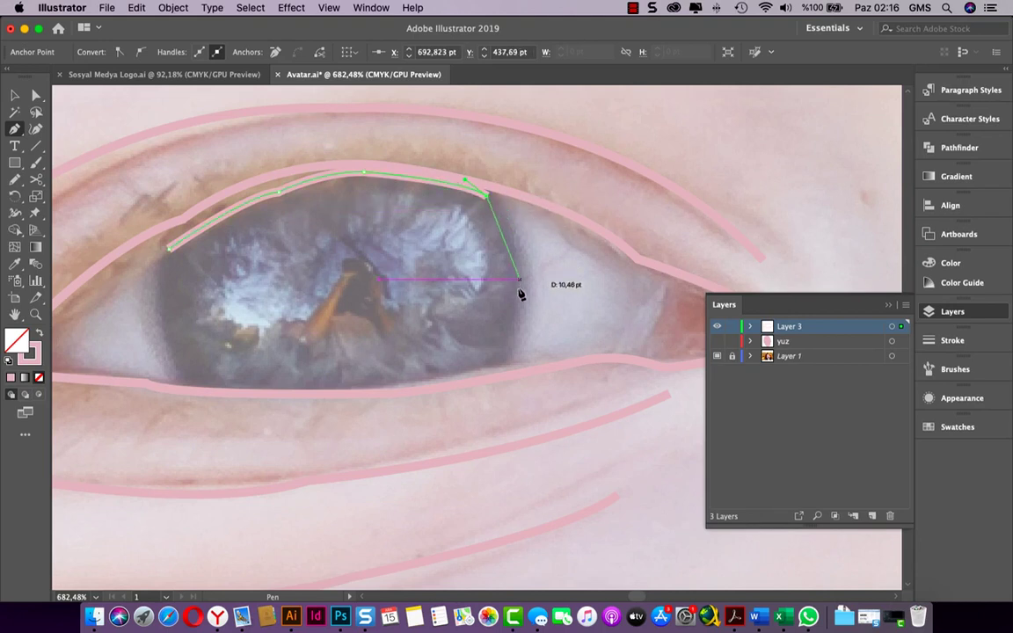
drag(517, 280, 507, 324)
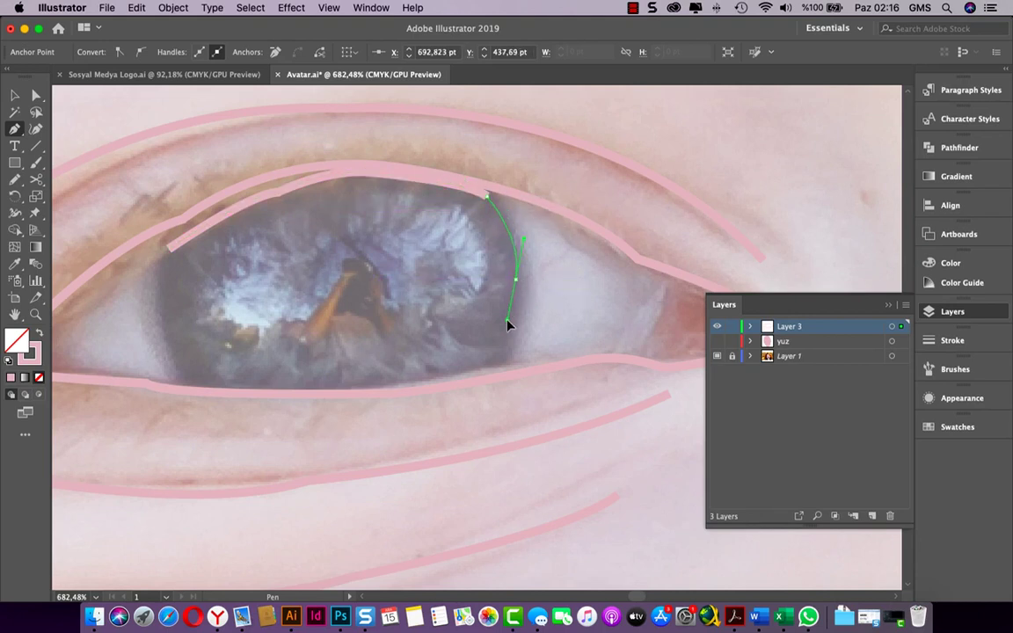
click(516, 281)
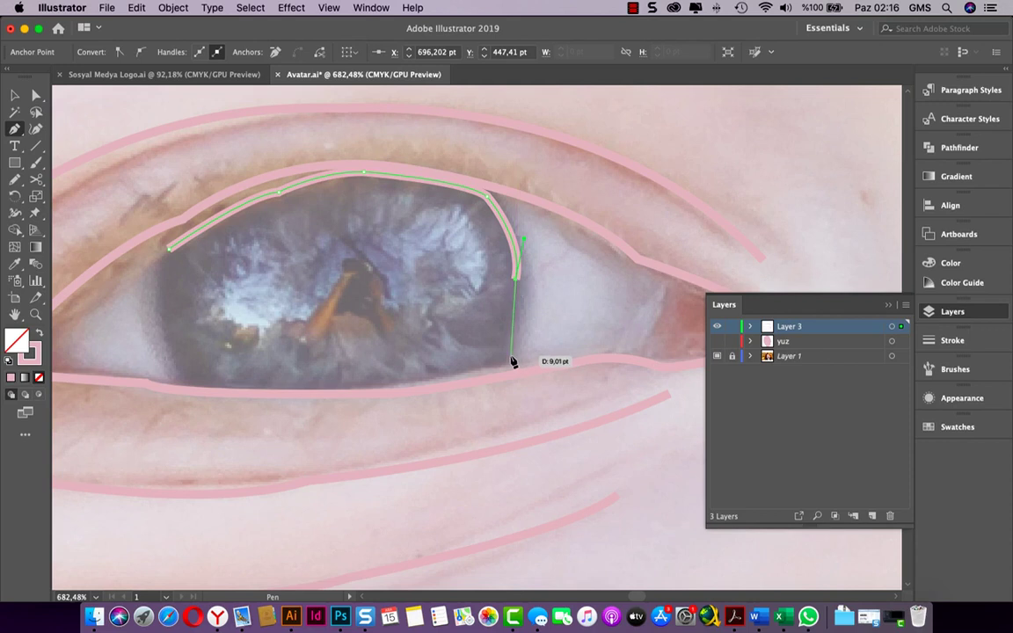
drag(510, 358, 495, 371)
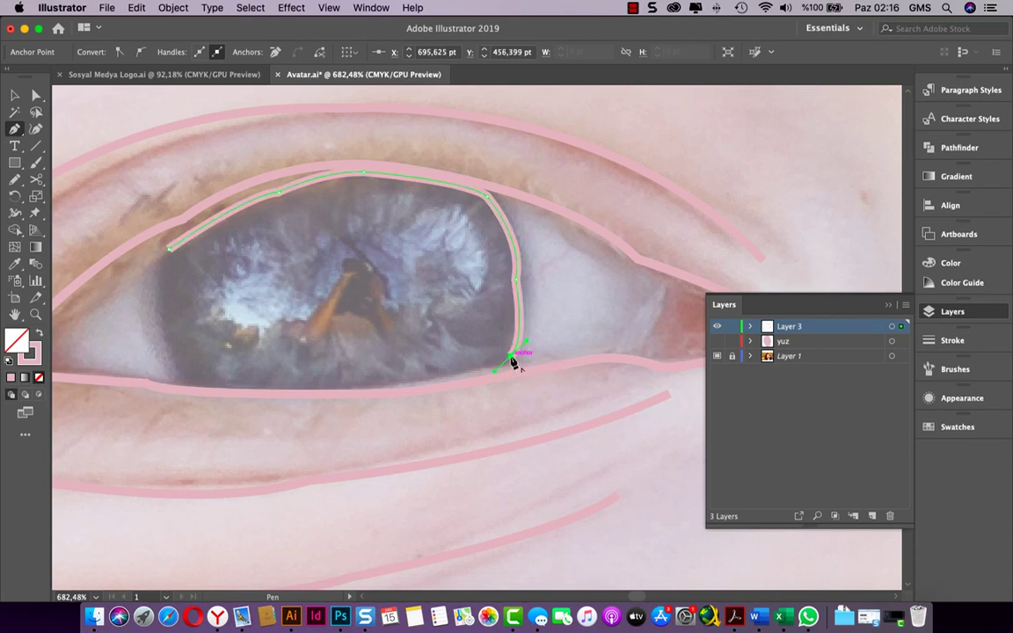
click(511, 358)
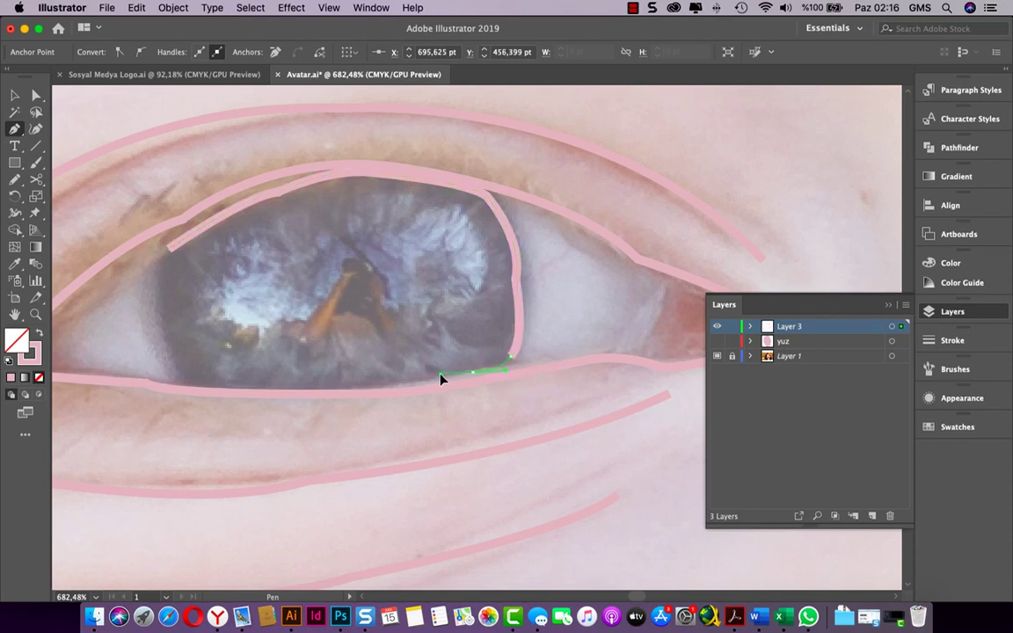
drag(469, 374, 466, 377)
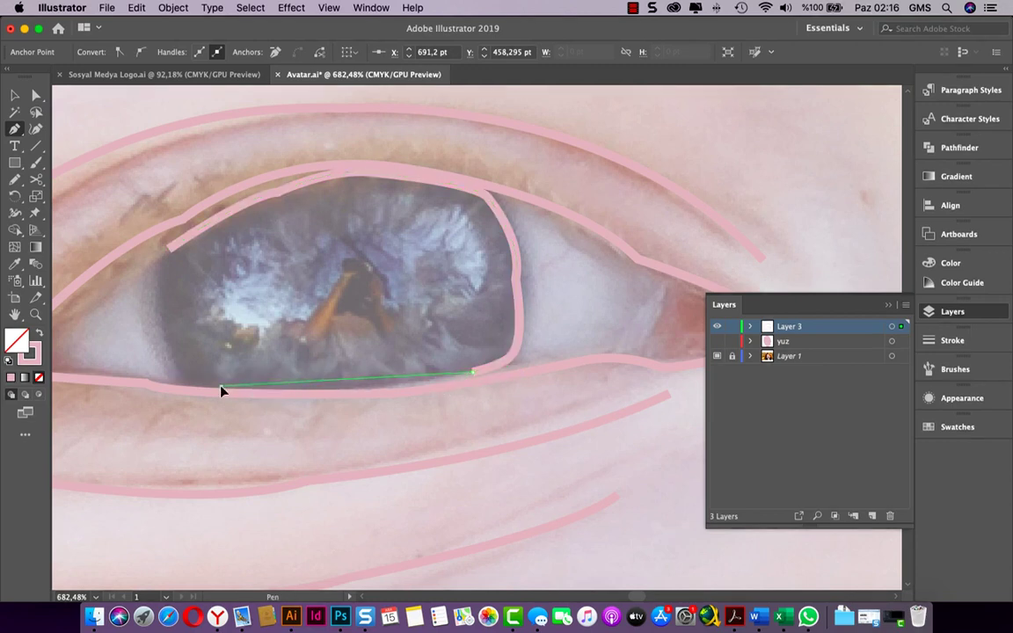
drag(221, 389, 72, 376)
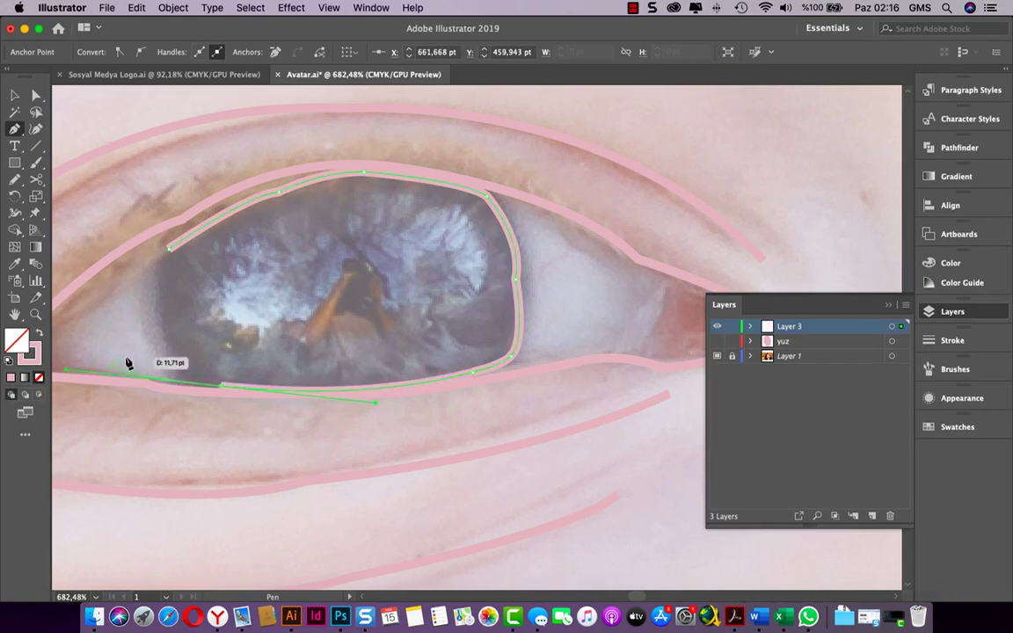
Finish the iris's left edge, undoing a misplaced anchor, and close the path
click(220, 389)
mouse_move(159, 342)
mouse_down()
mouse_move(161, 280)
mouse_move(111, 276)
mouse_move(121, 275)
mouse_up()
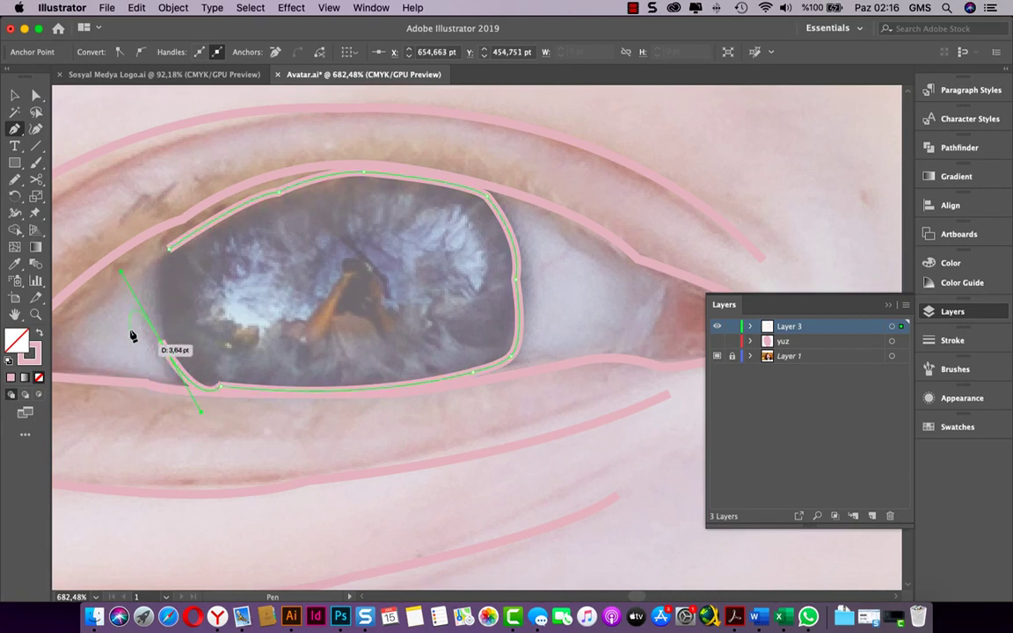
key(super+z)
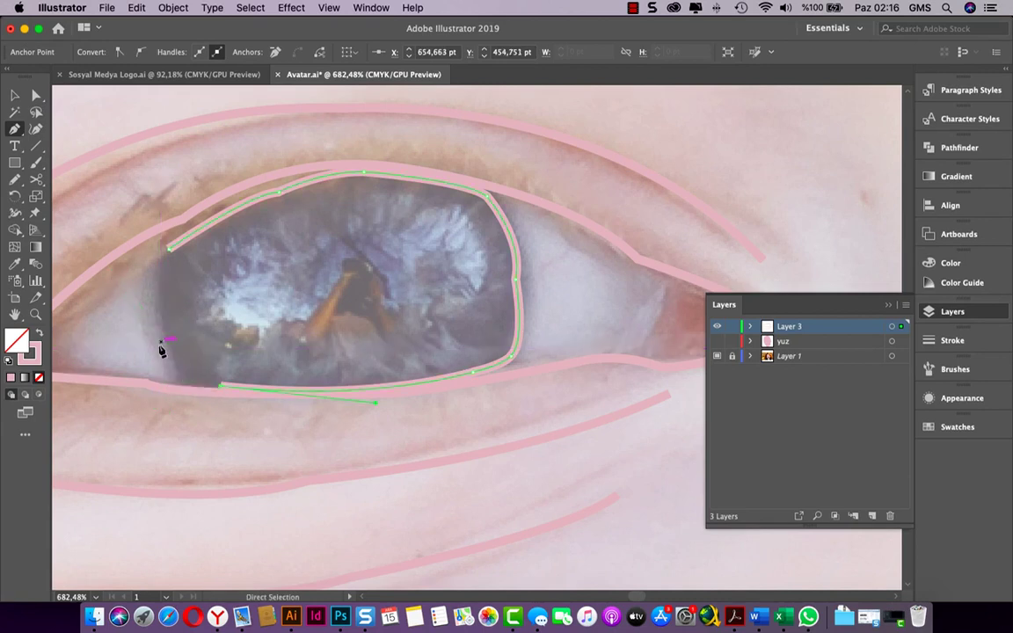
click(182, 373)
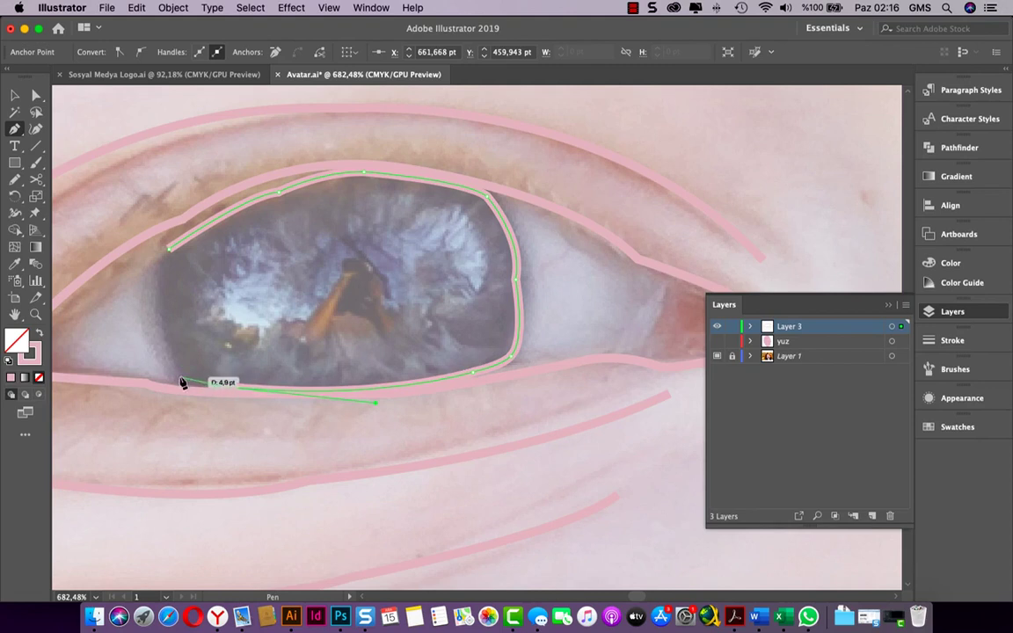
mouse_move(181, 380)
mouse_down()
mouse_move(159, 327)
mouse_move(167, 307)
mouse_move(156, 322)
mouse_up()
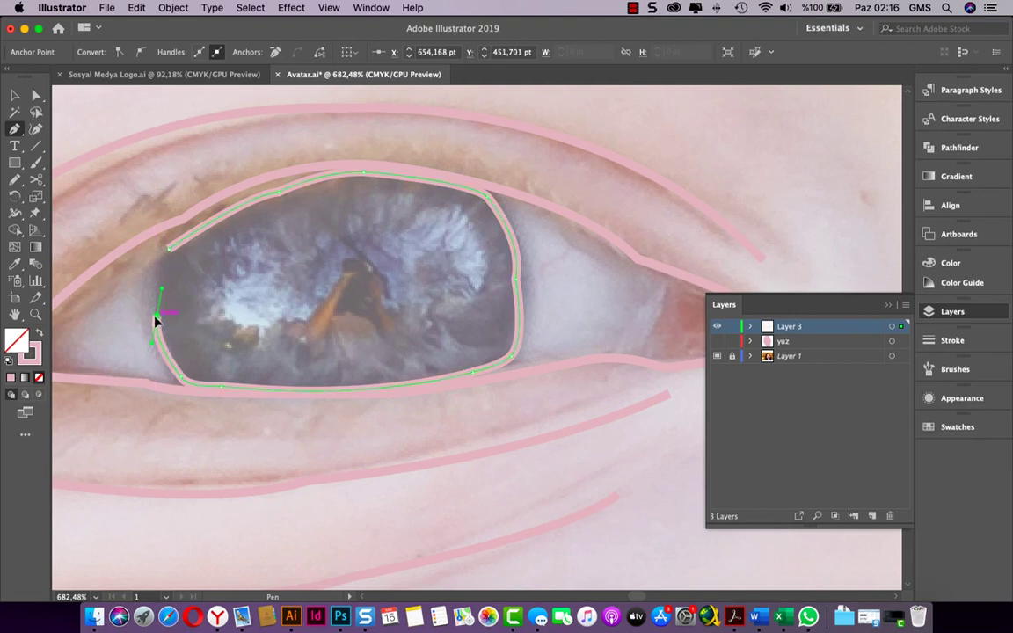
drag(159, 256, 170, 250)
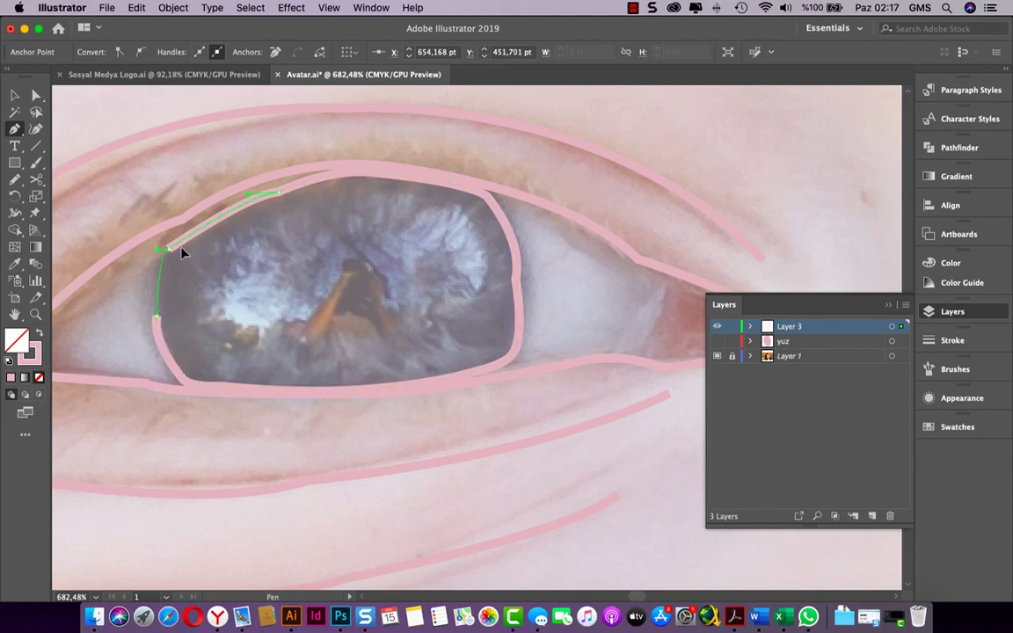
click(200, 229)
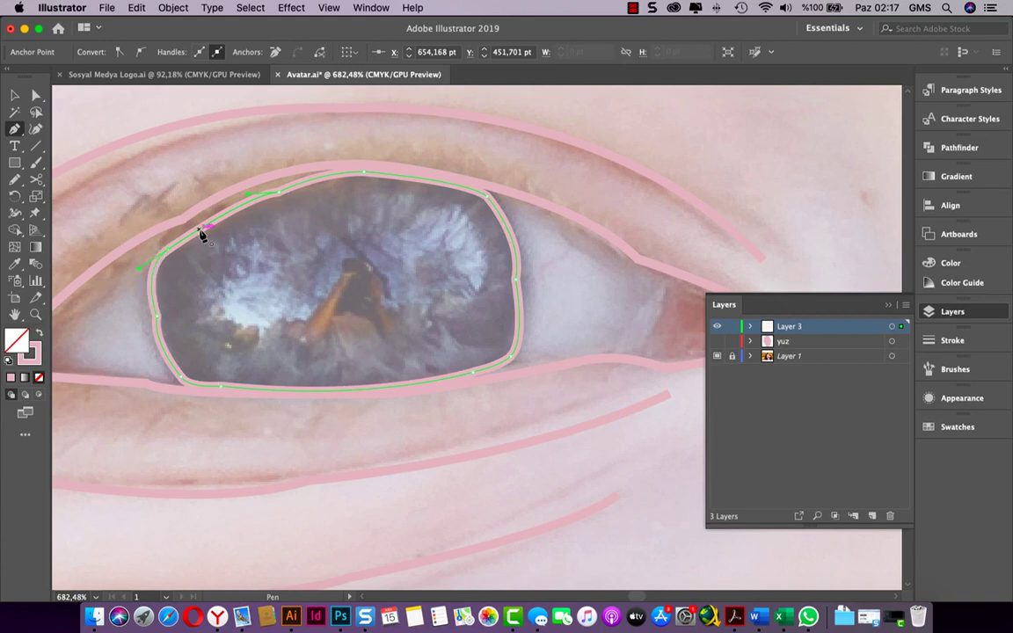
Fill the iris path with the photo's dark iris colour using the Eyedropper
click(14, 94)
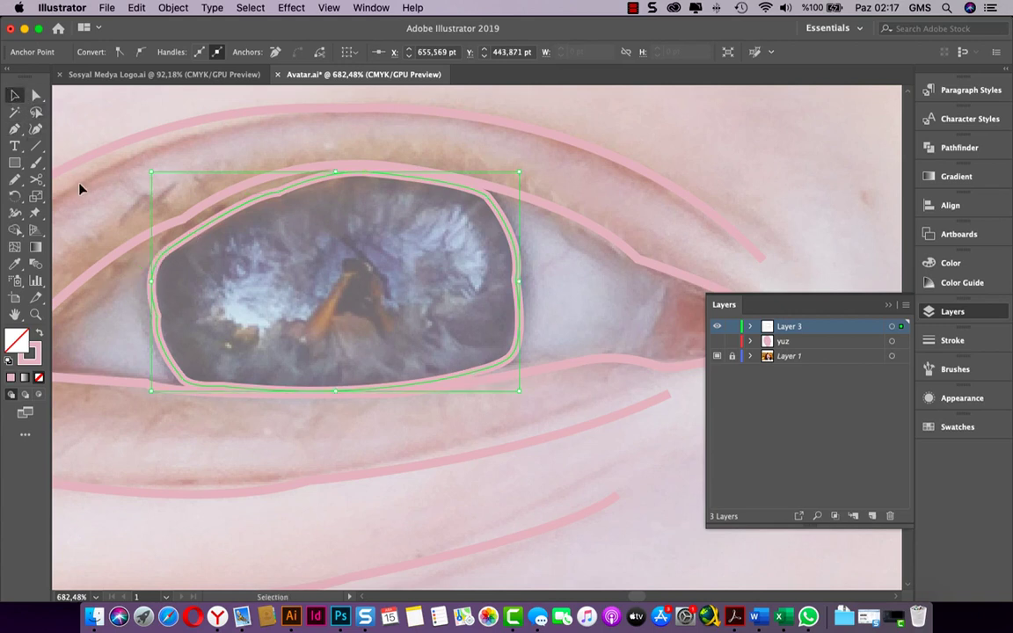
click(337, 271)
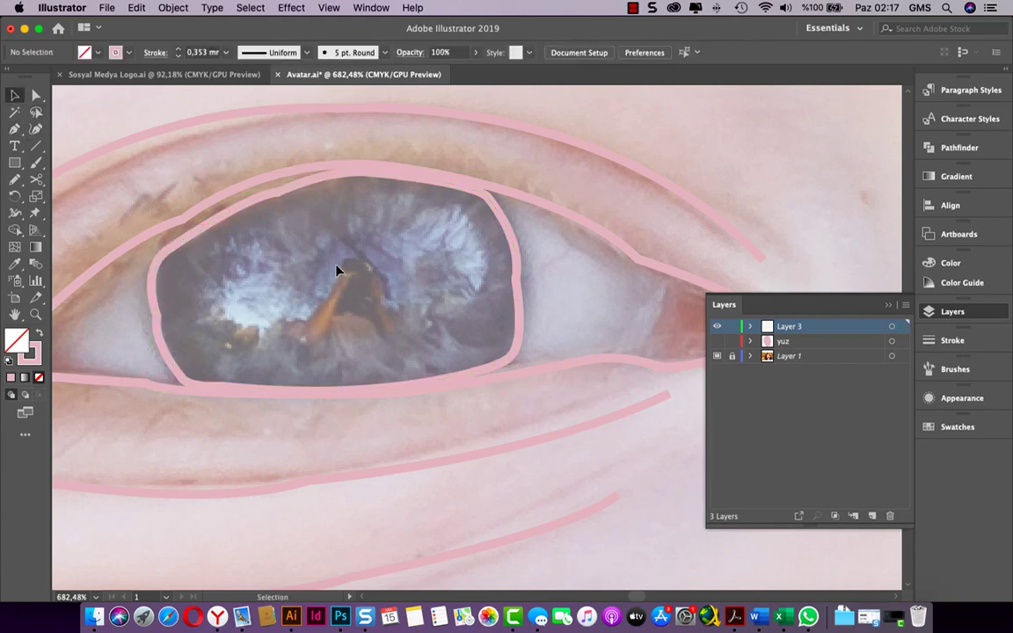
click(220, 221)
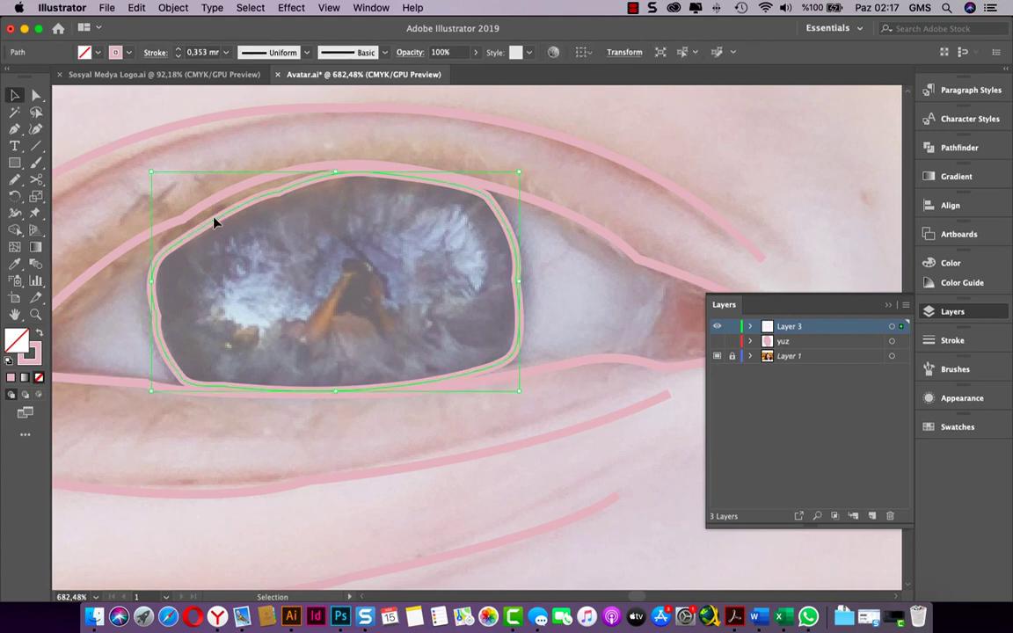
click(16, 264)
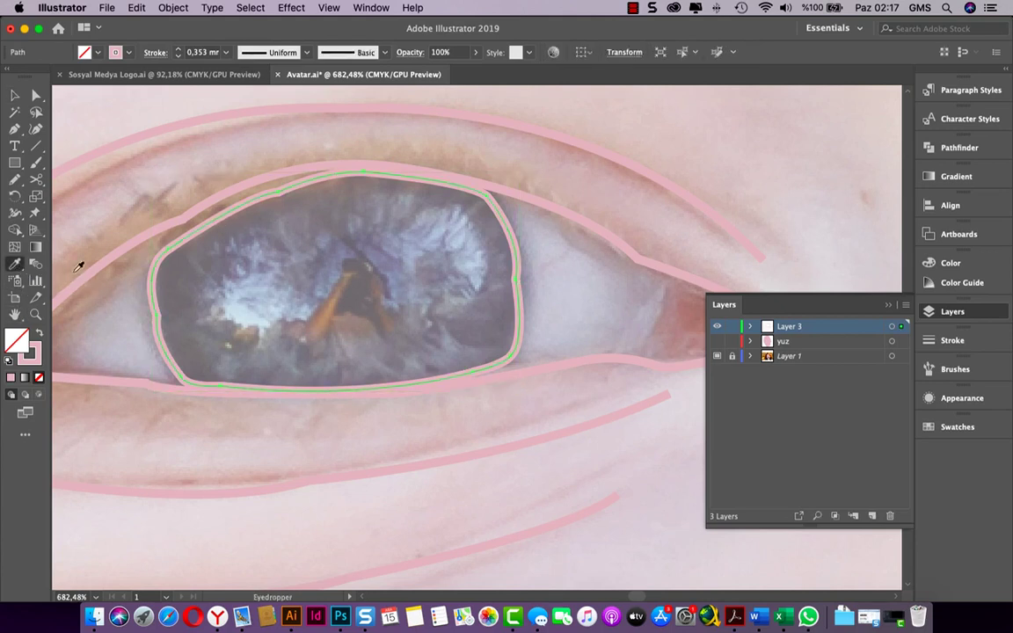
click(261, 229)
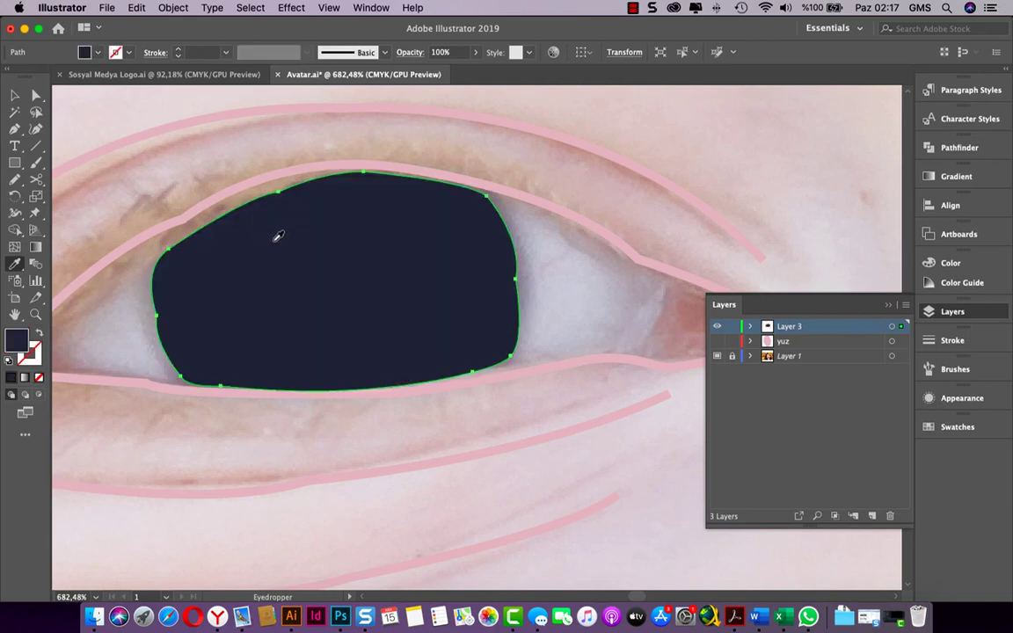
click(13, 96)
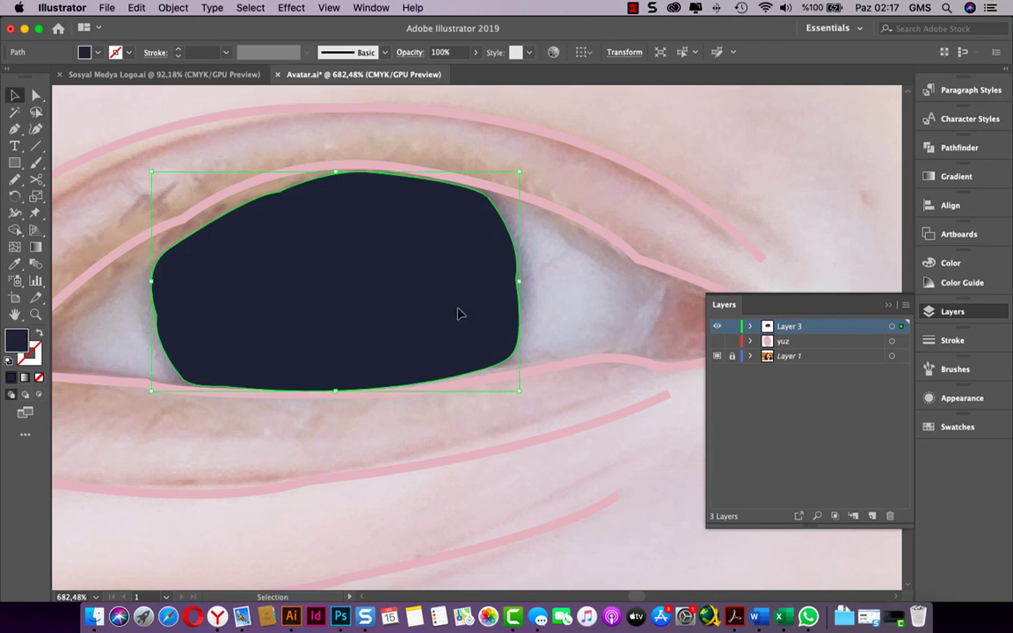
click(664, 475)
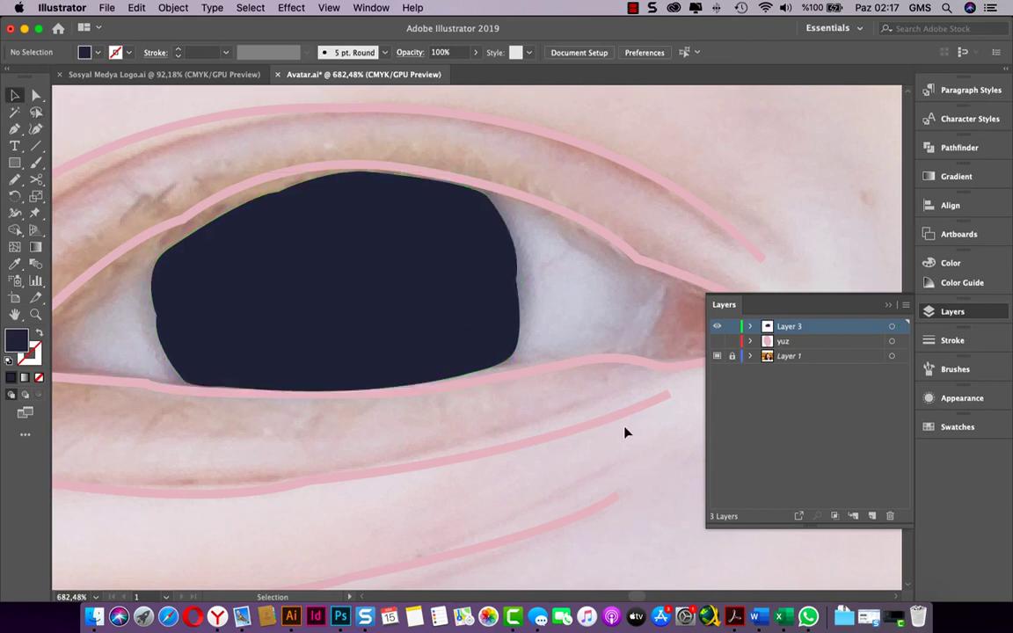
Change the iris fill to deep blue #1A2E82 in the Color Picker
click(329, 282)
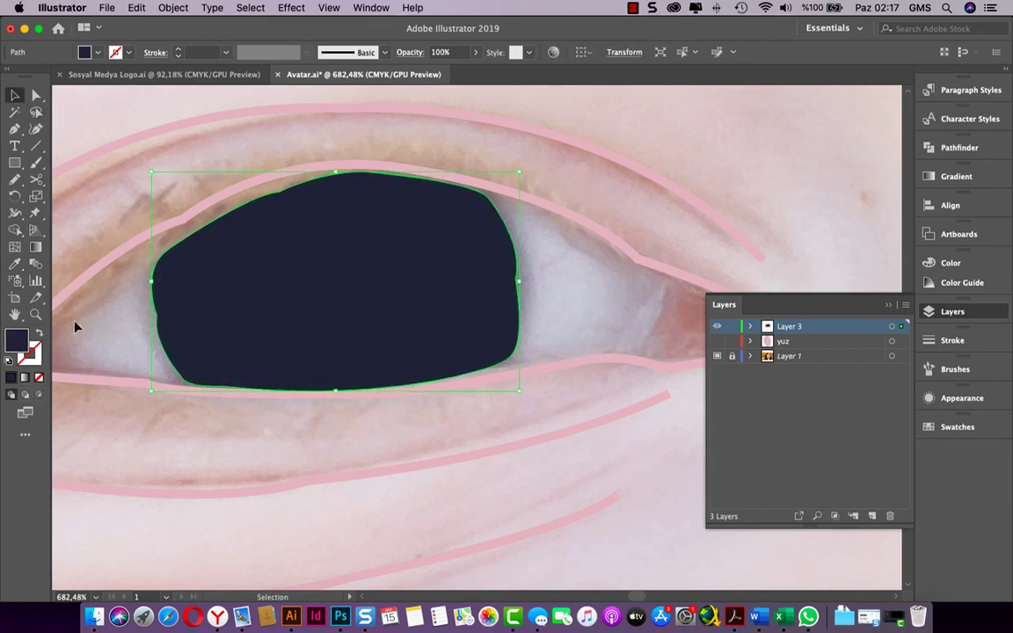
double_click(21, 342)
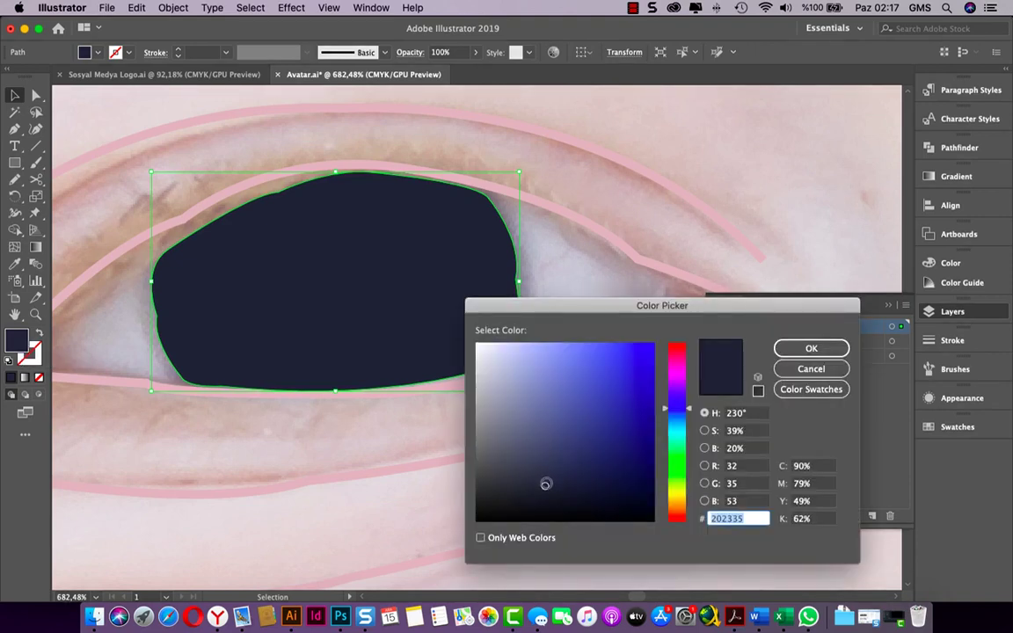
mouse_move(545, 485)
mouse_down()
mouse_move(547, 470)
mouse_move(554, 492)
mouse_move(541, 486)
mouse_up()
click(627, 389)
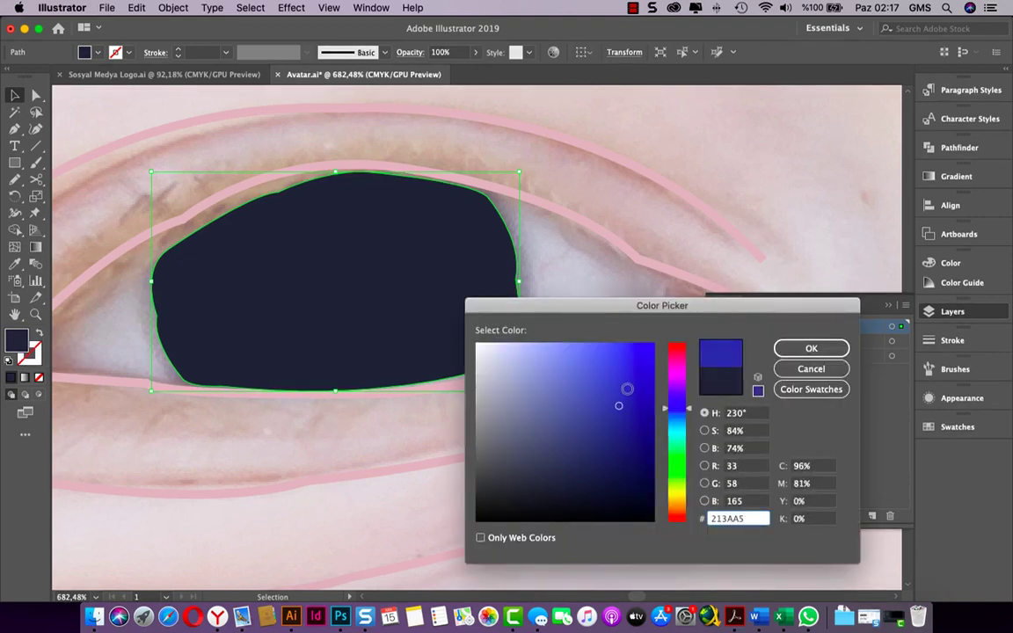
drag(626, 428, 618, 430)
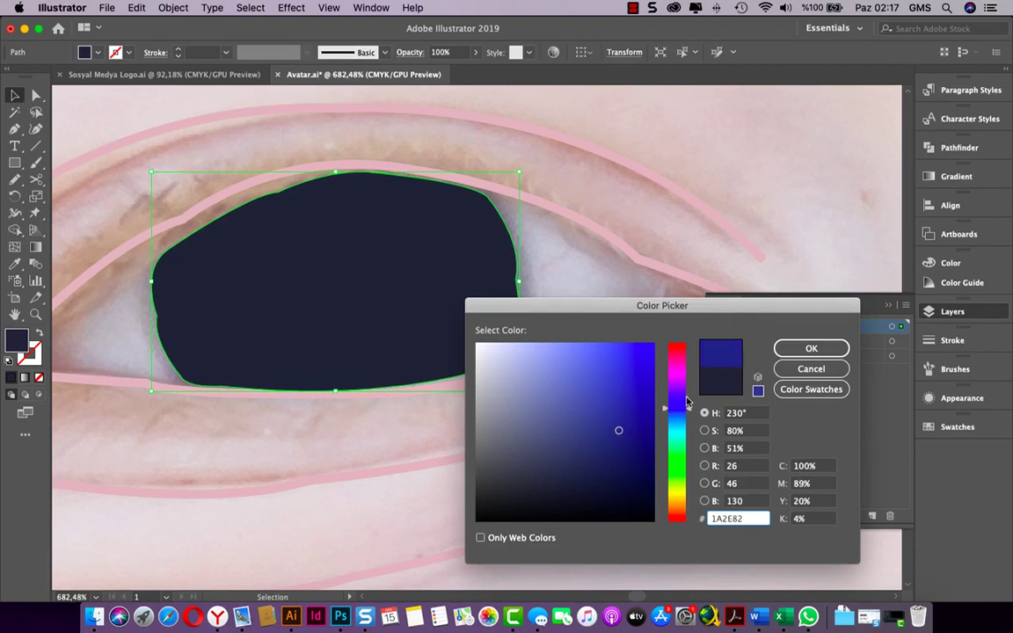
click(783, 356)
click(524, 462)
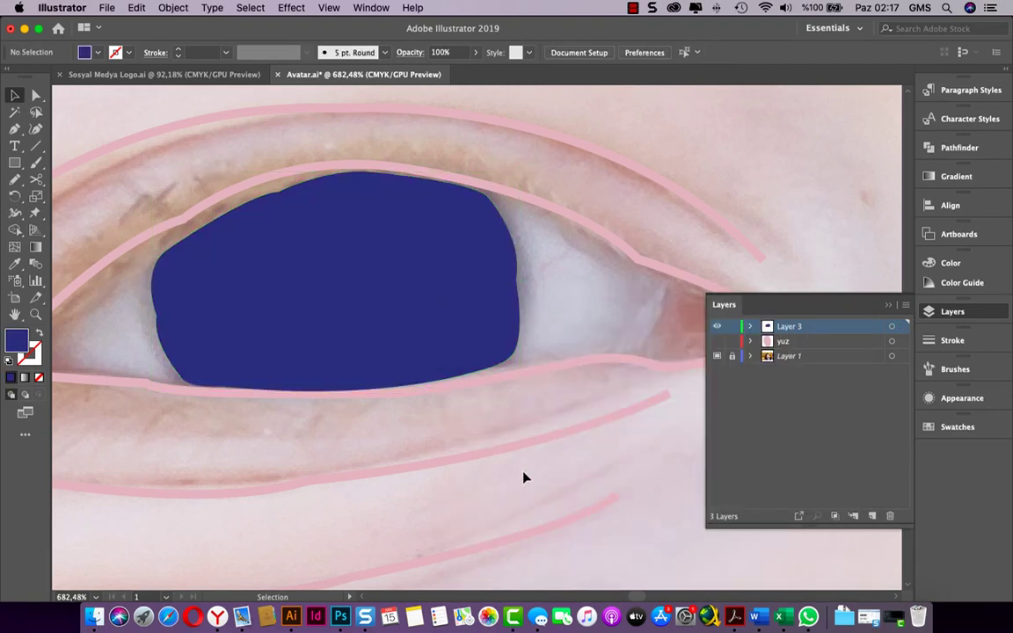
click(16, 163)
drag(20, 165, 53, 194)
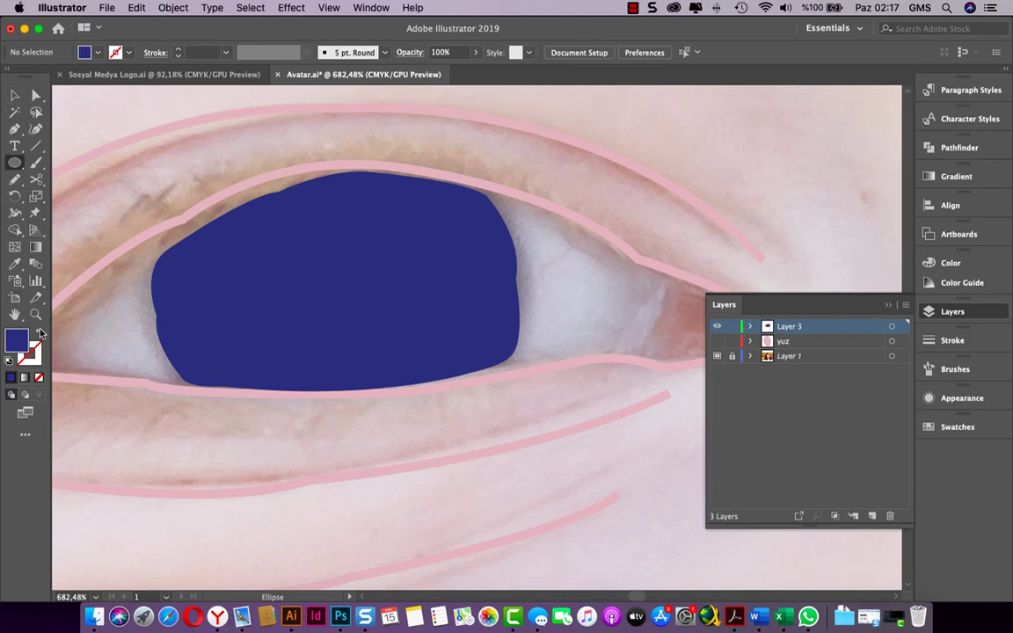
Make the iris outline-only and draw a circle over the pupil at its centre
click(39, 332)
click(14, 93)
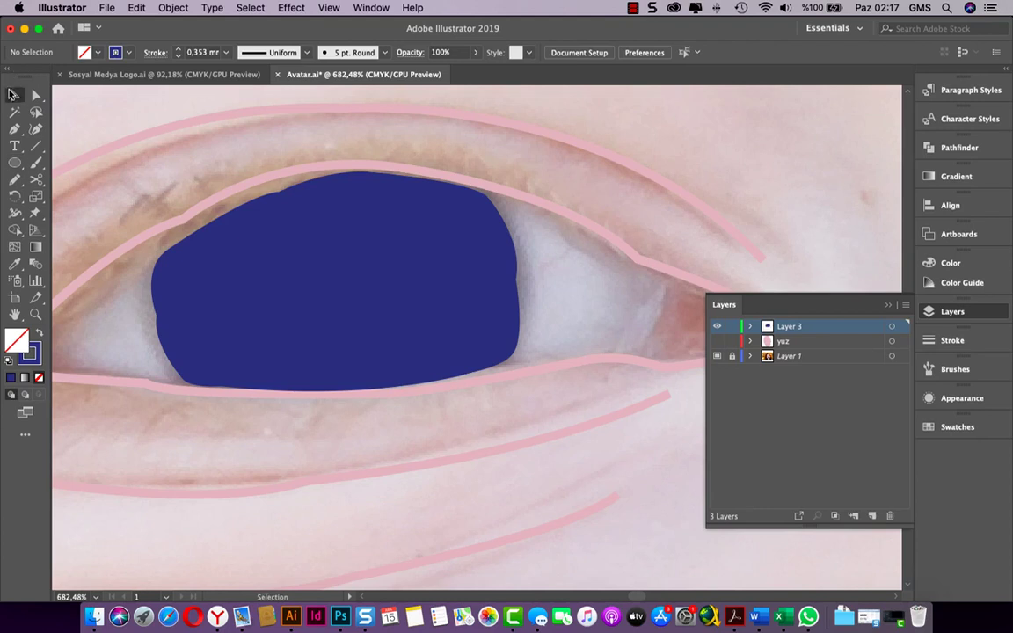
click(260, 260)
click(39, 334)
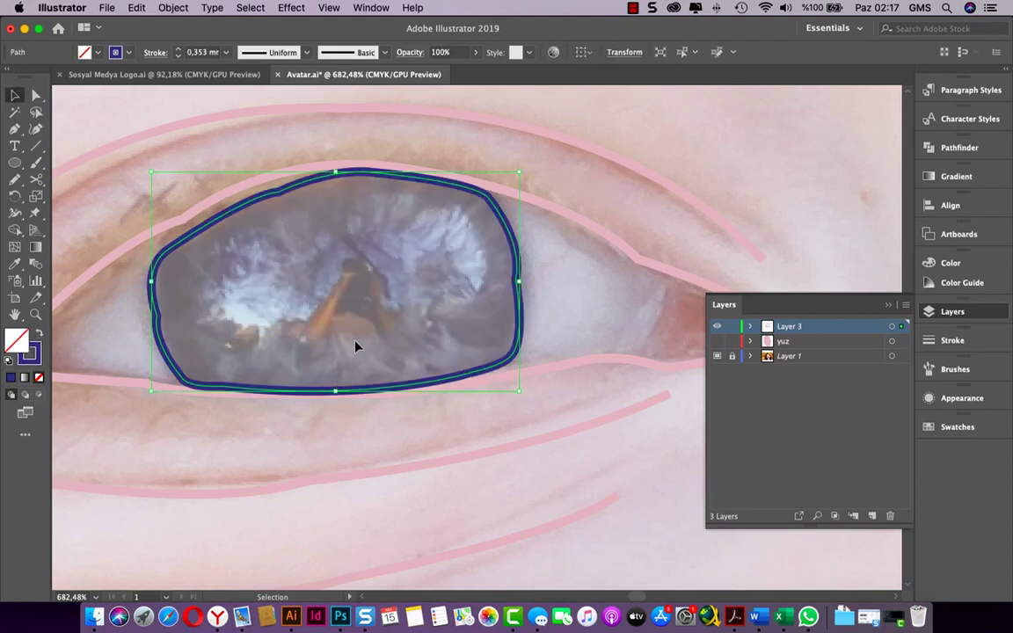
click(14, 162)
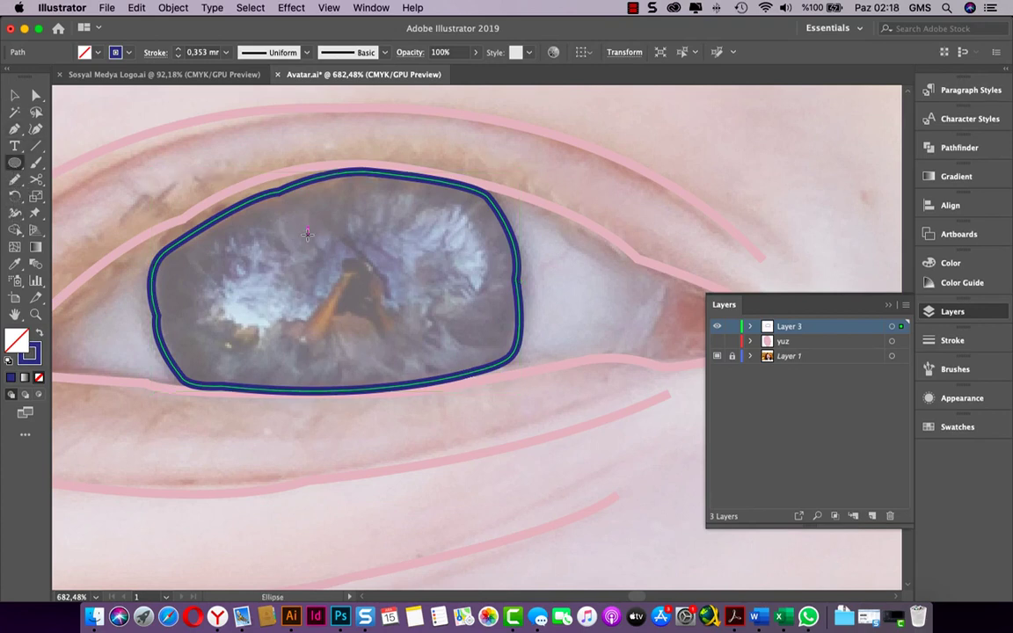
drag(300, 237, 416, 347)
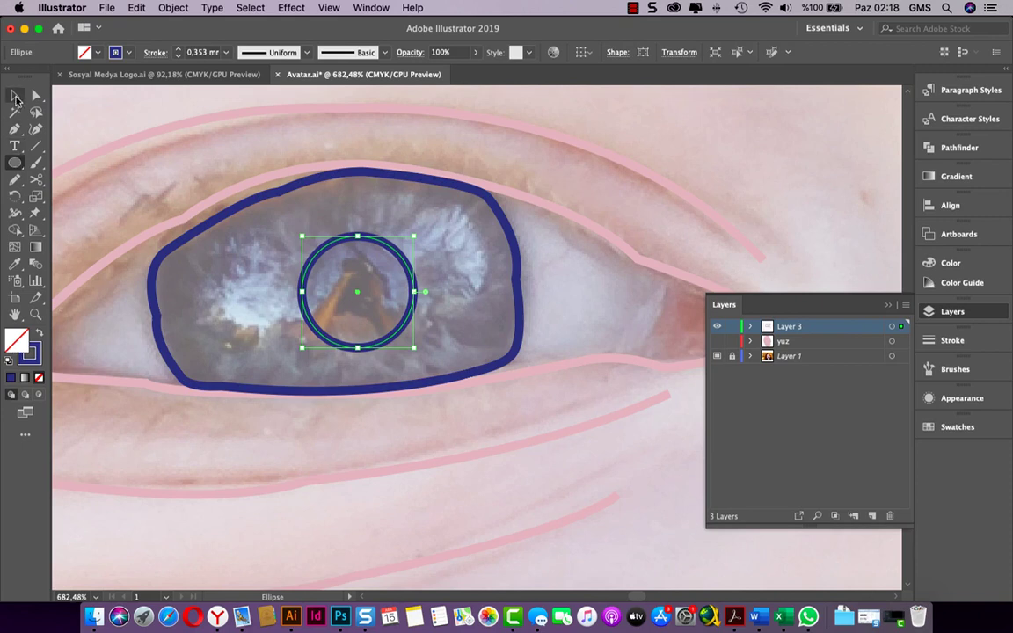
Fill the pupil circle solid black
click(15, 95)
click(35, 350)
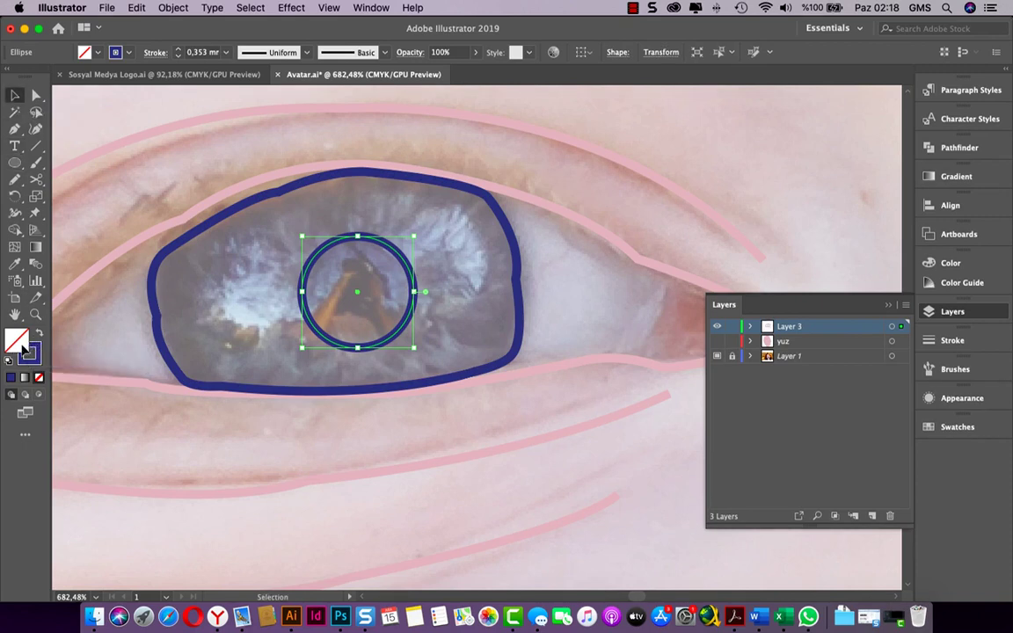
click(41, 334)
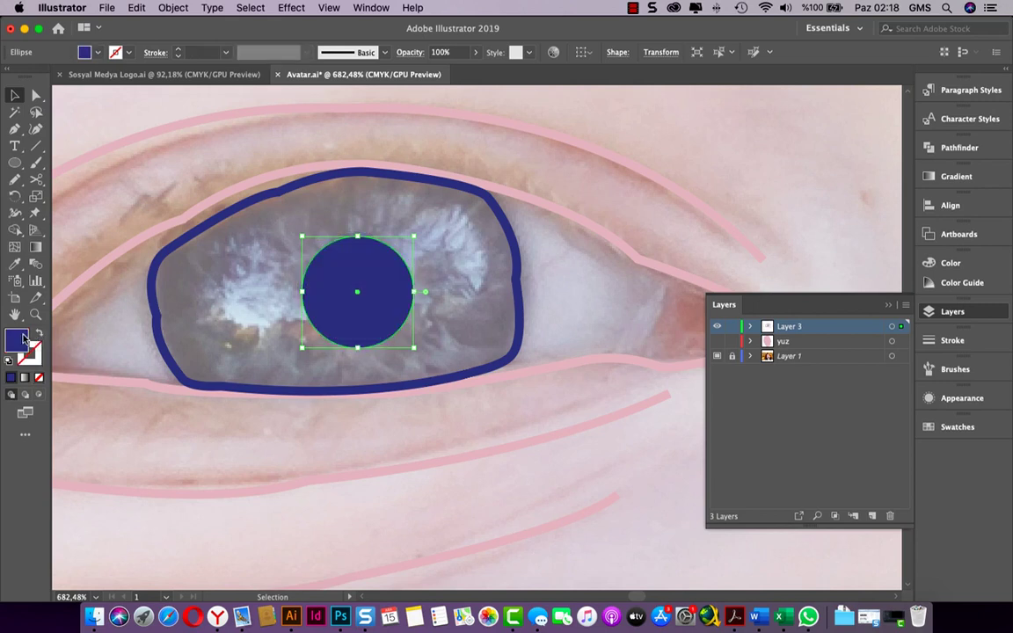
double_click(17, 340)
drag(496, 432, 476, 522)
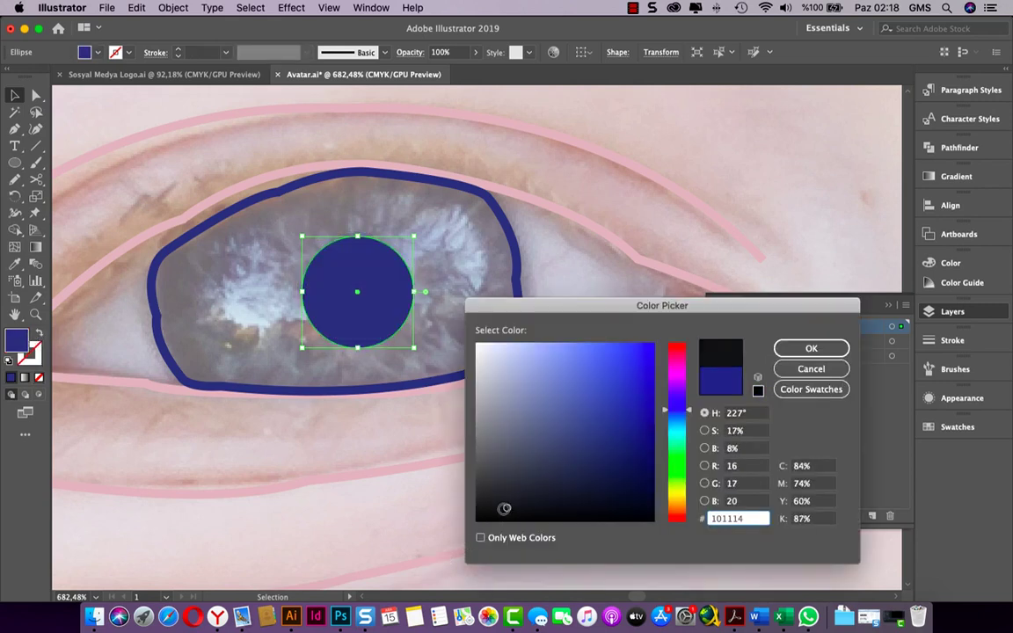
click(809, 349)
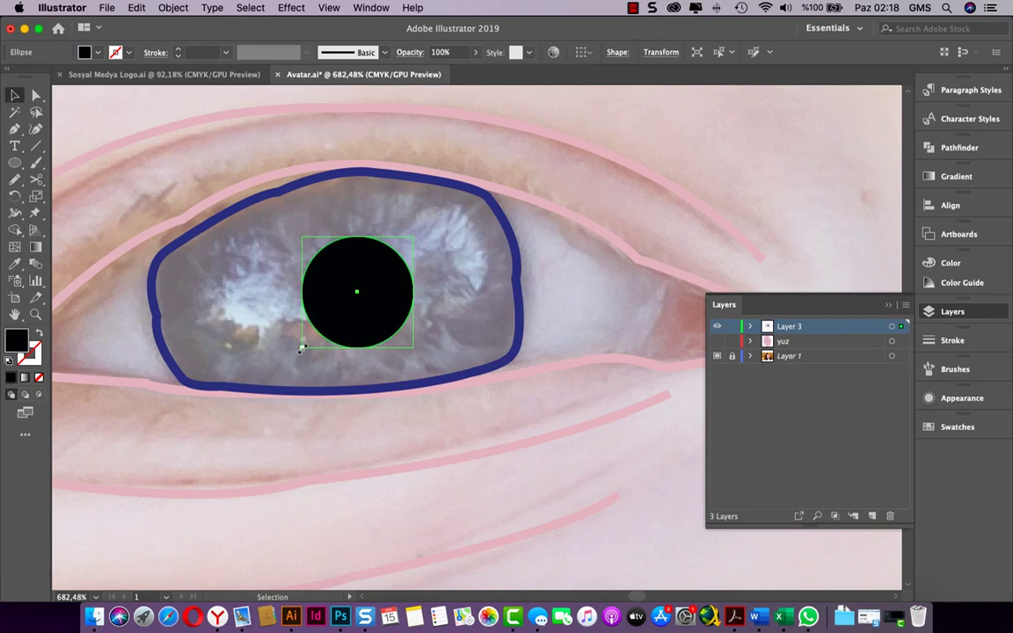
Enlarge and center the pupil, then restore the iris's solid blue fill
drag(300, 348, 290, 361)
drag(359, 321, 366, 310)
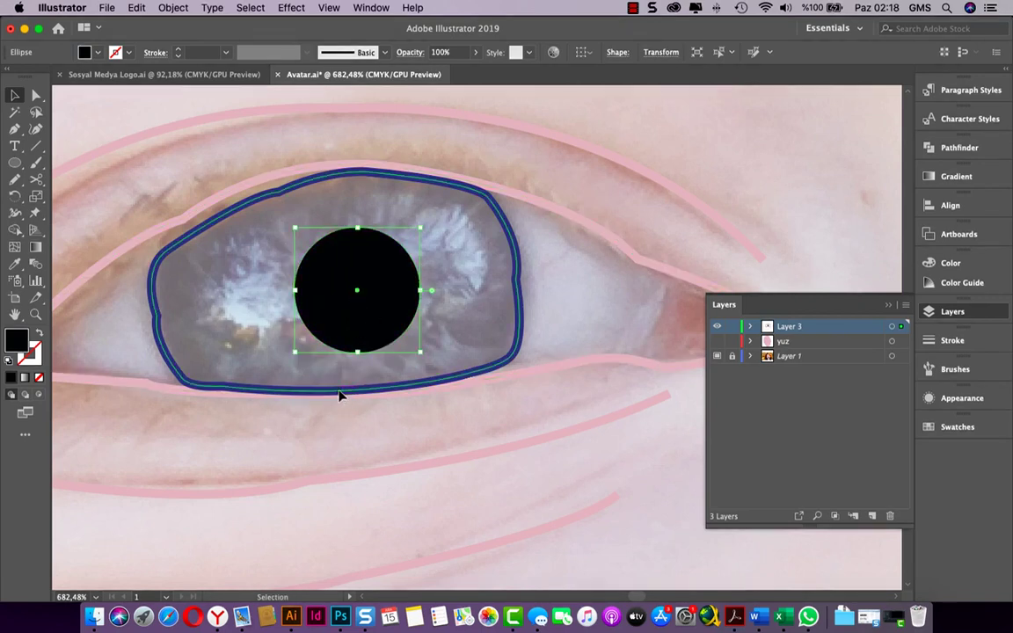
click(341, 392)
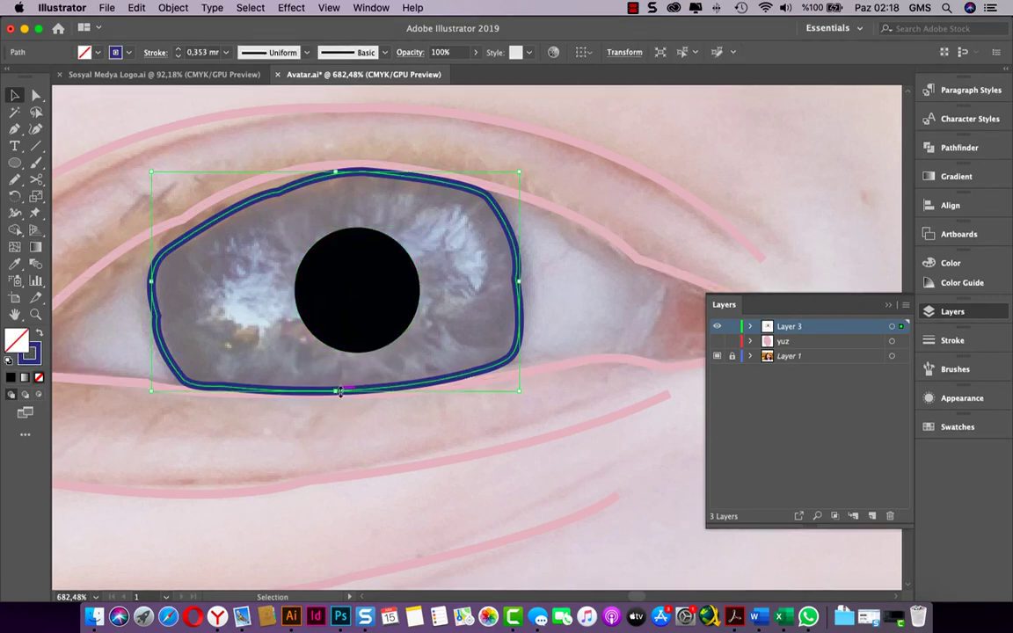
click(39, 333)
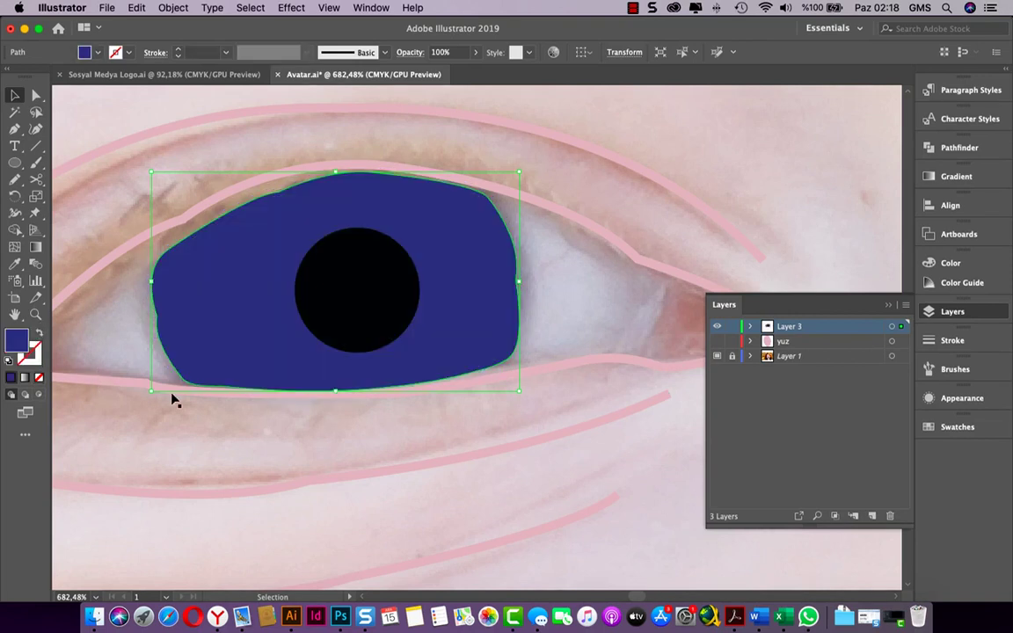
click(400, 493)
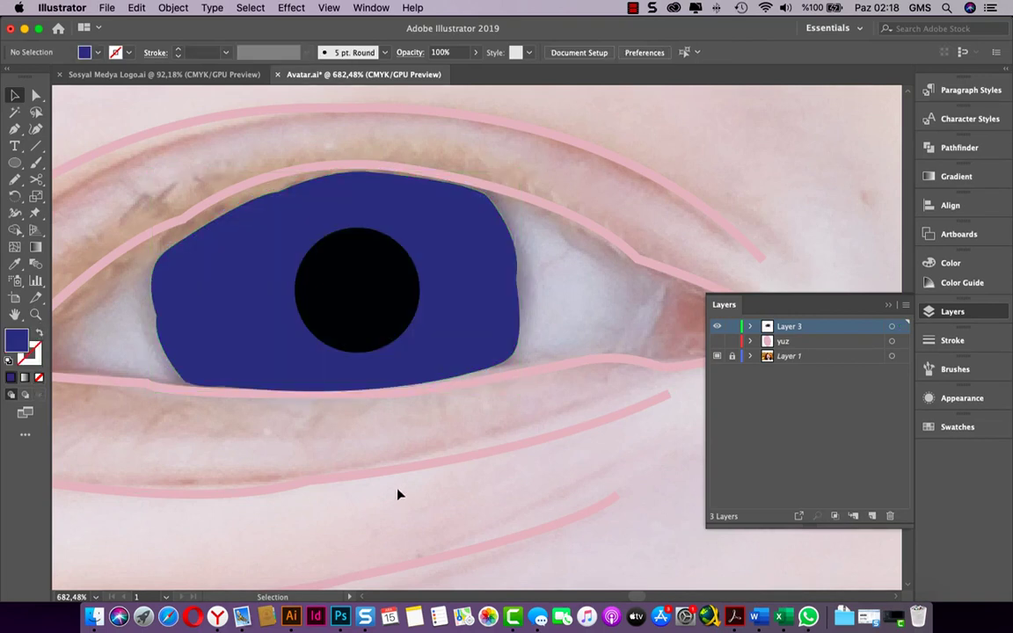
Draw a small white #FFFFFF ellipse on the upper right of the iris
click(15, 164)
double_click(18, 339)
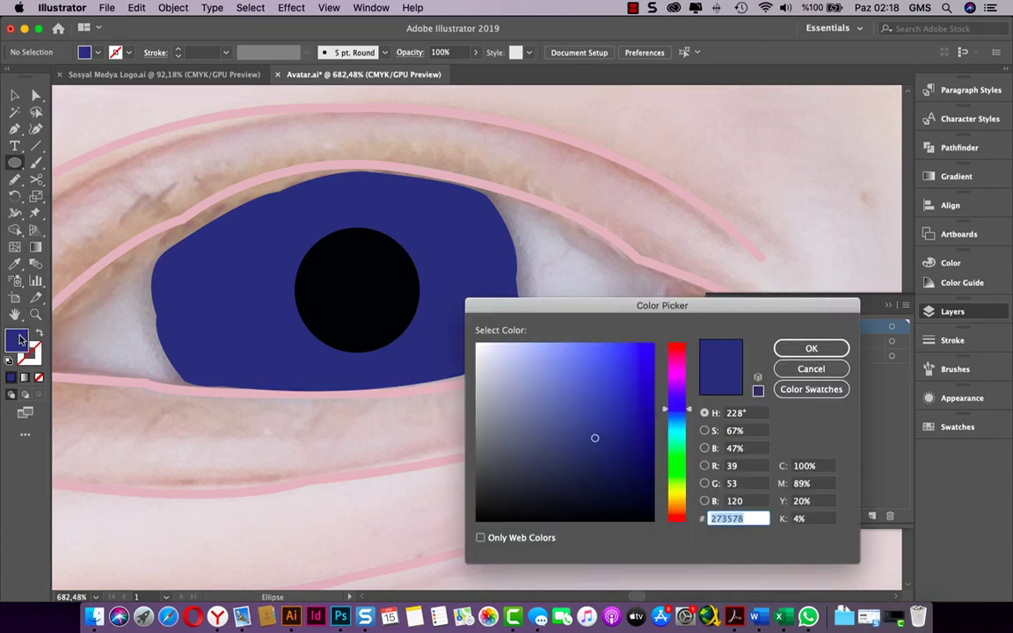
text(ffffff)
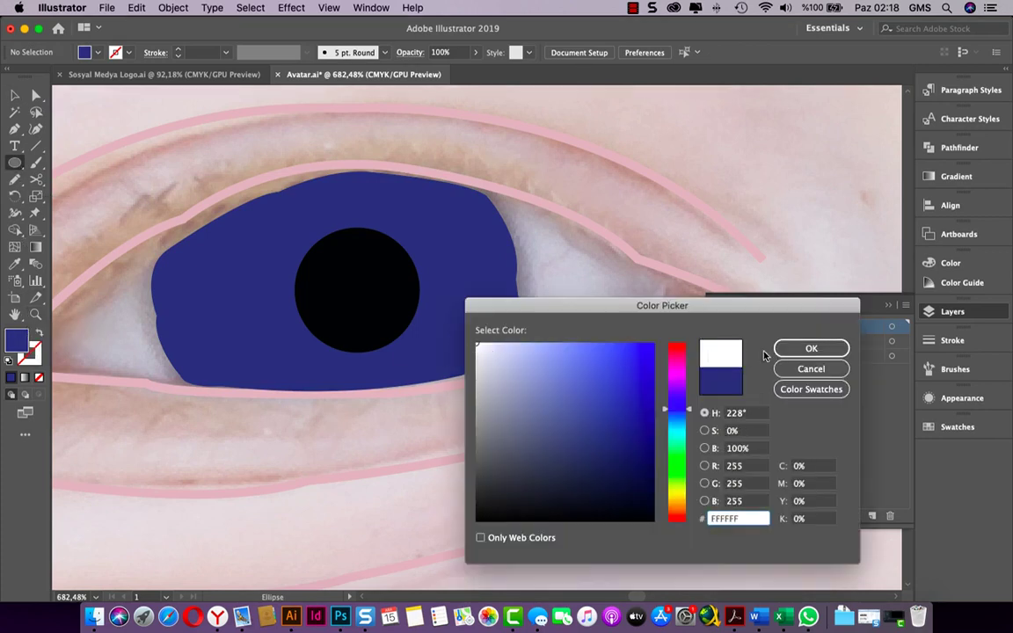
click(810, 350)
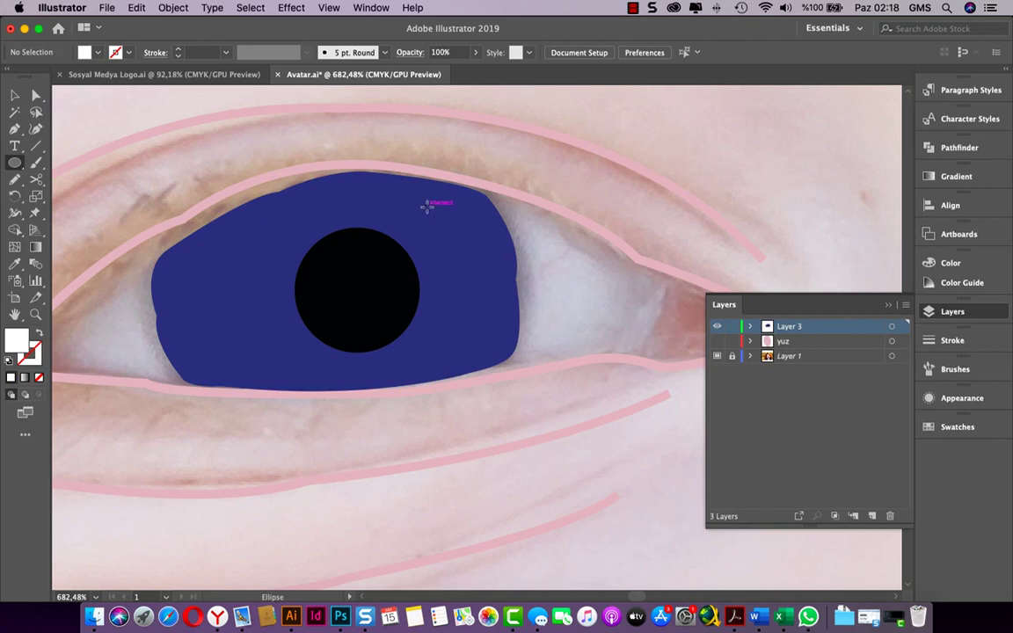
drag(427, 205, 475, 248)
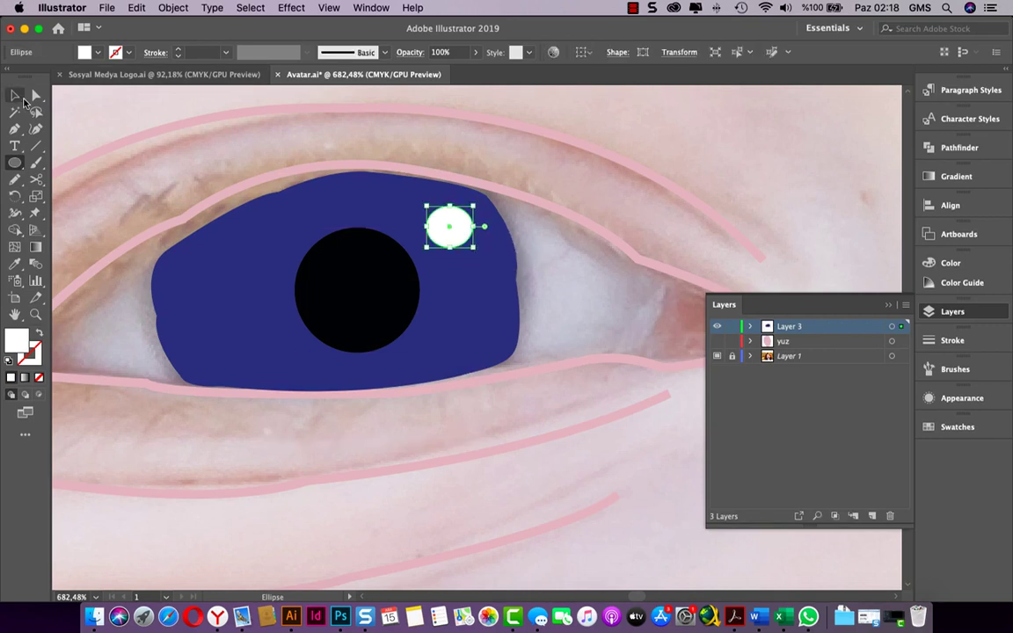
click(16, 95)
click(349, 465)
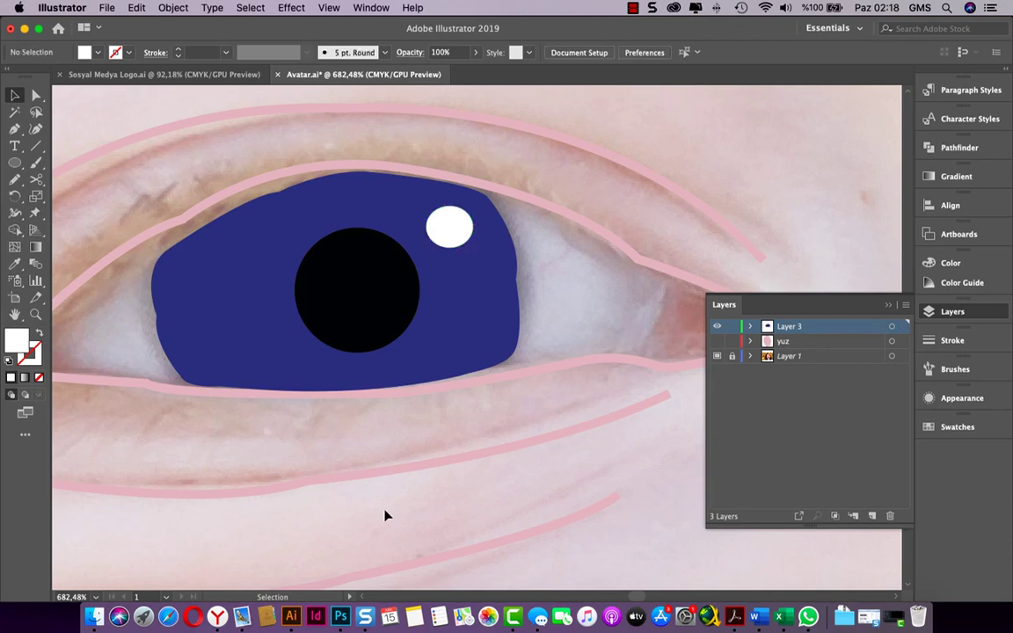
click(445, 225)
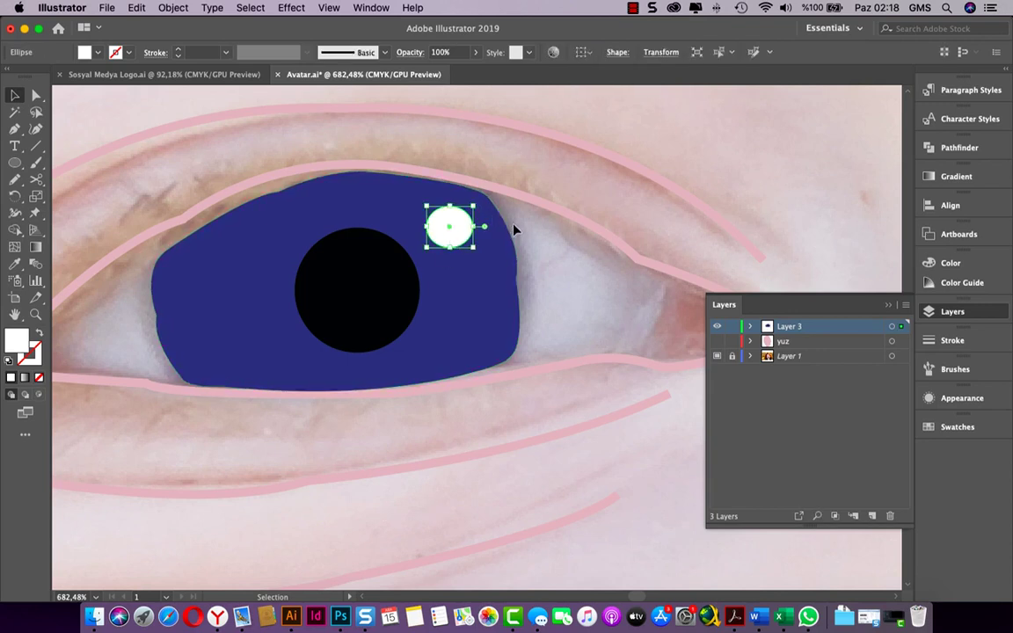
Apply a 2 pt Feather effect to the white highlight
click(280, 9)
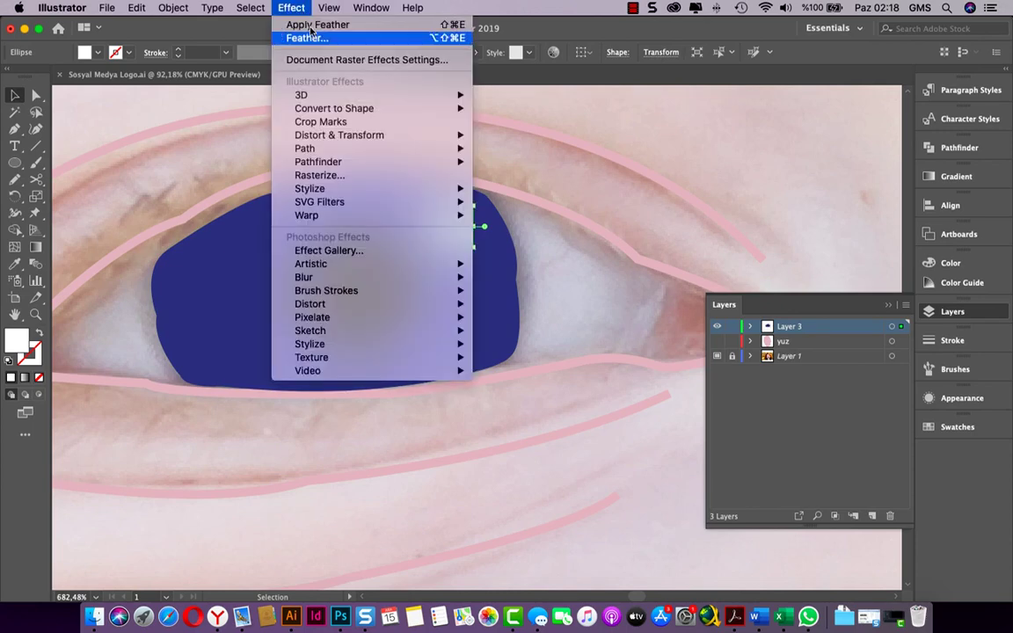
mouse_move(310, 188)
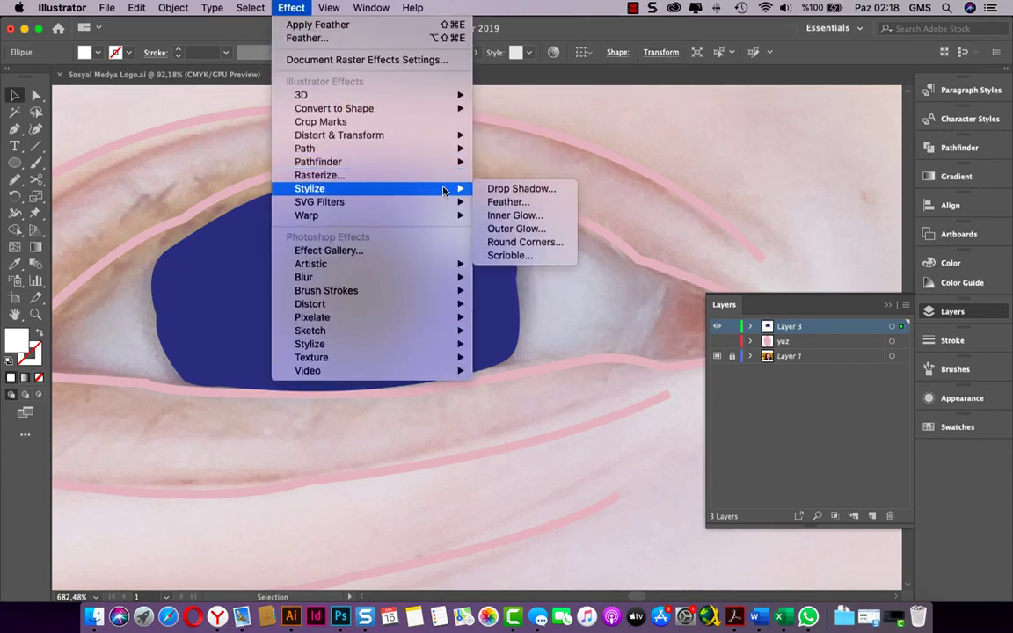
click(527, 207)
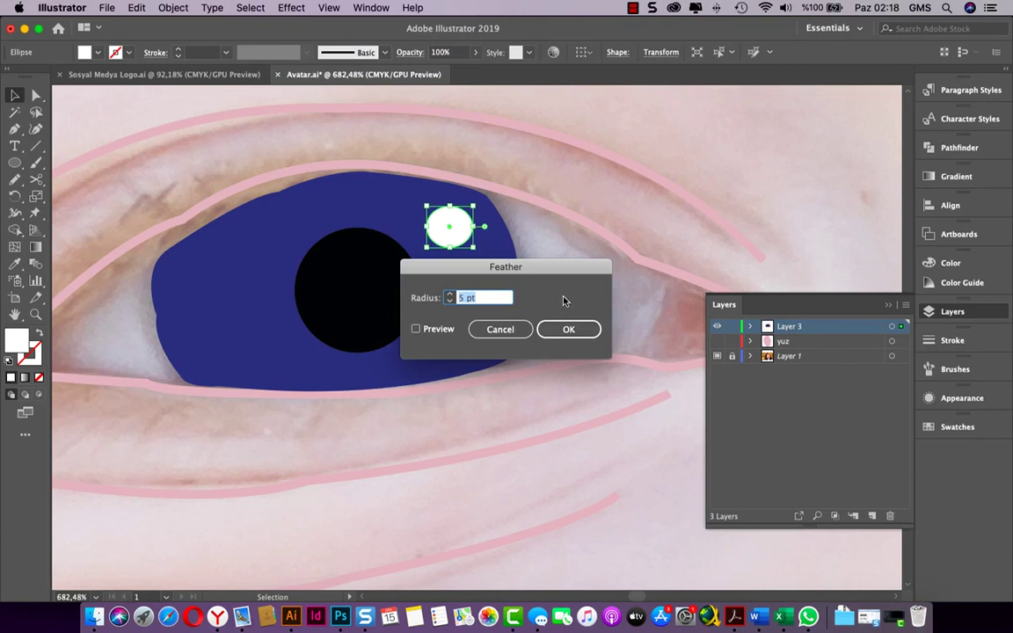
text(2)
click(576, 331)
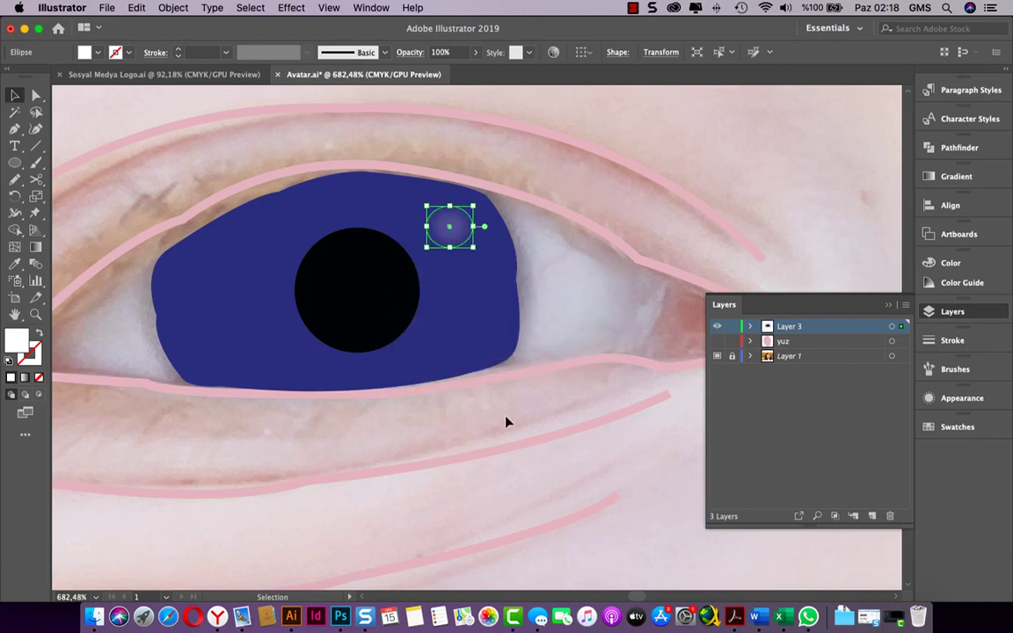
click(503, 481)
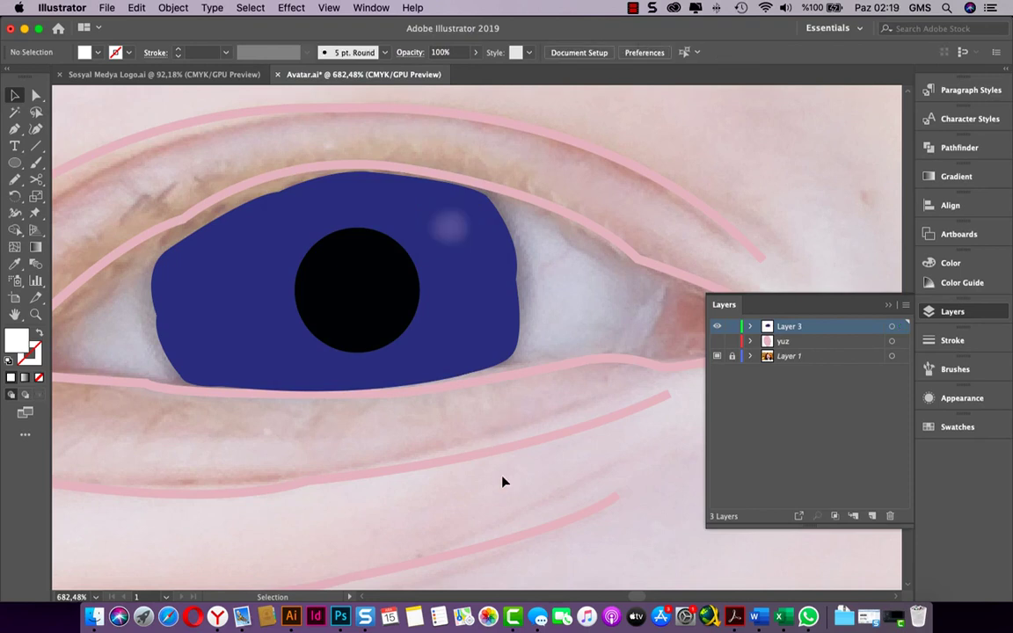
Reduce the highlight's Feather radius to 1 pt
click(453, 227)
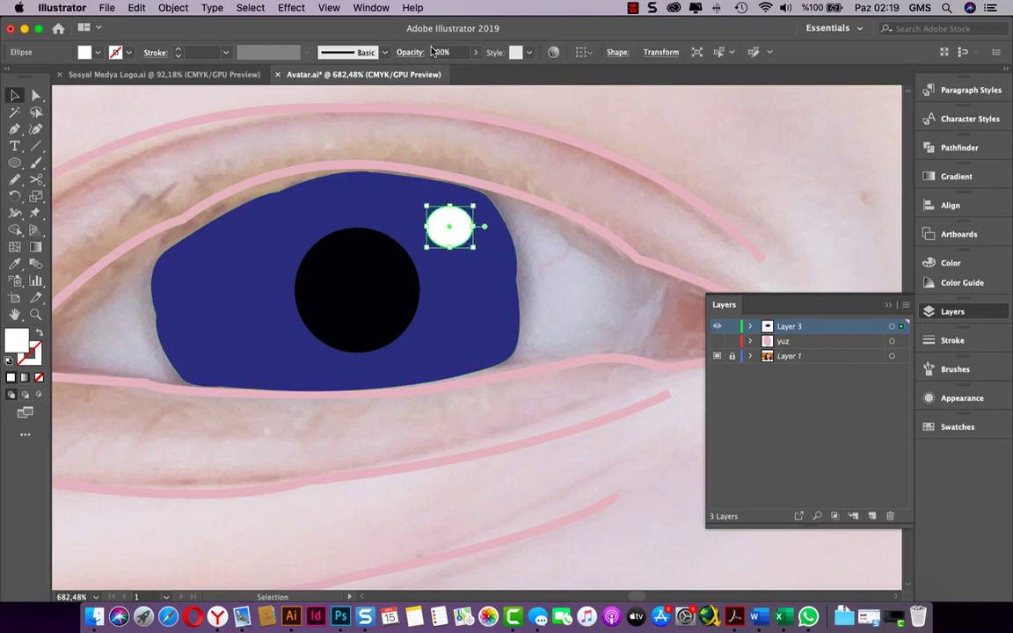
click(291, 8)
mouse_move(309, 188)
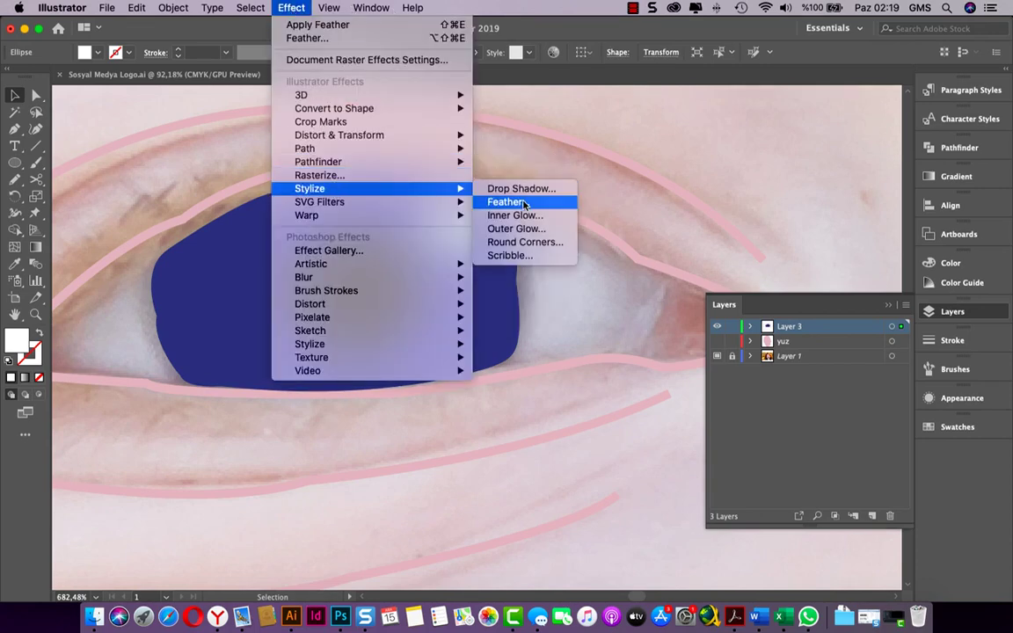
click(510, 202)
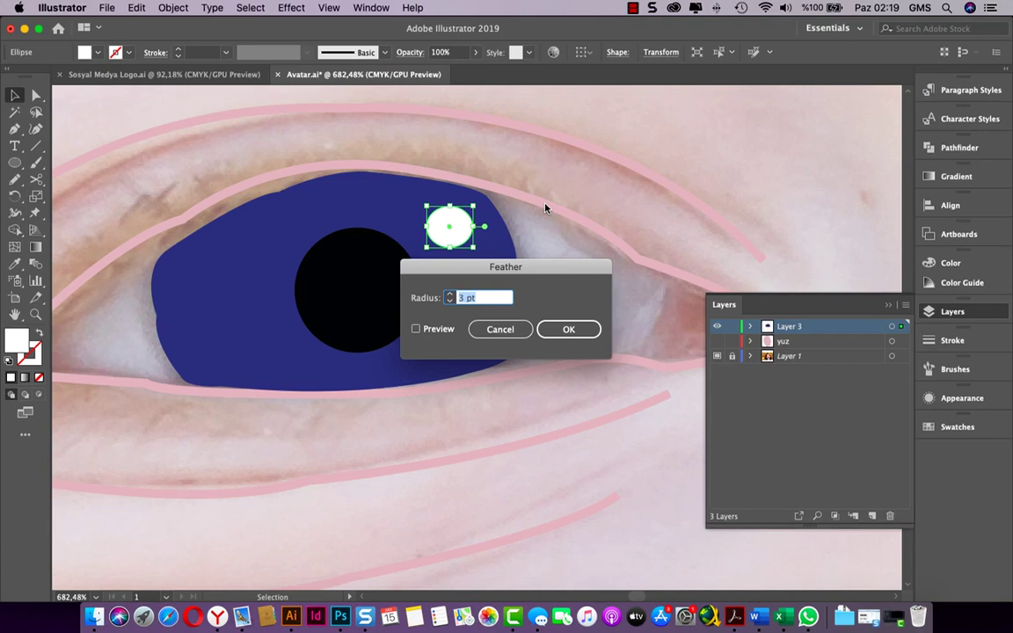
text(1)
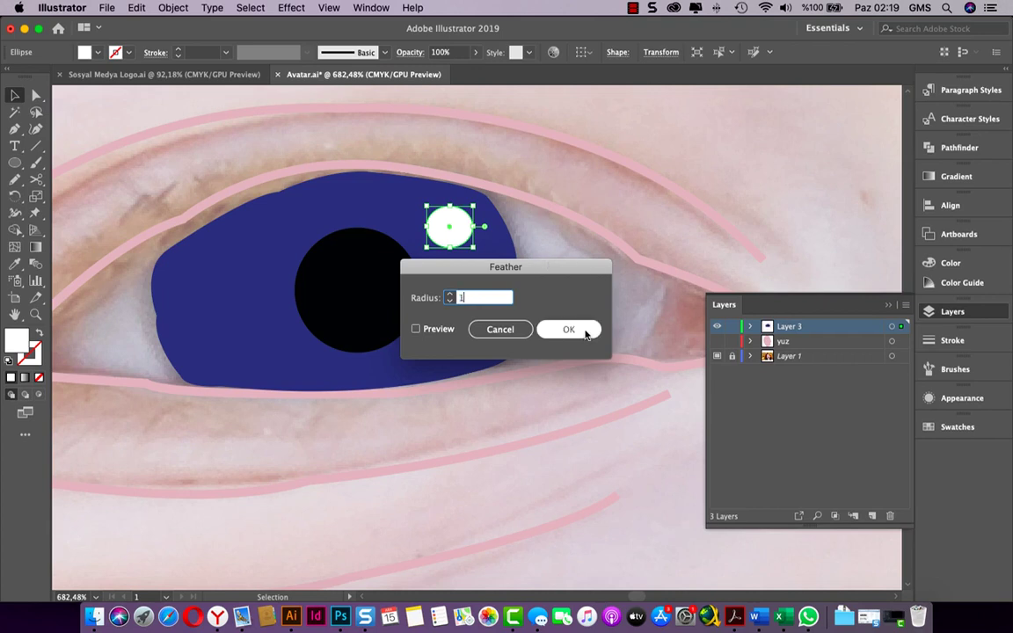
click(586, 332)
click(472, 486)
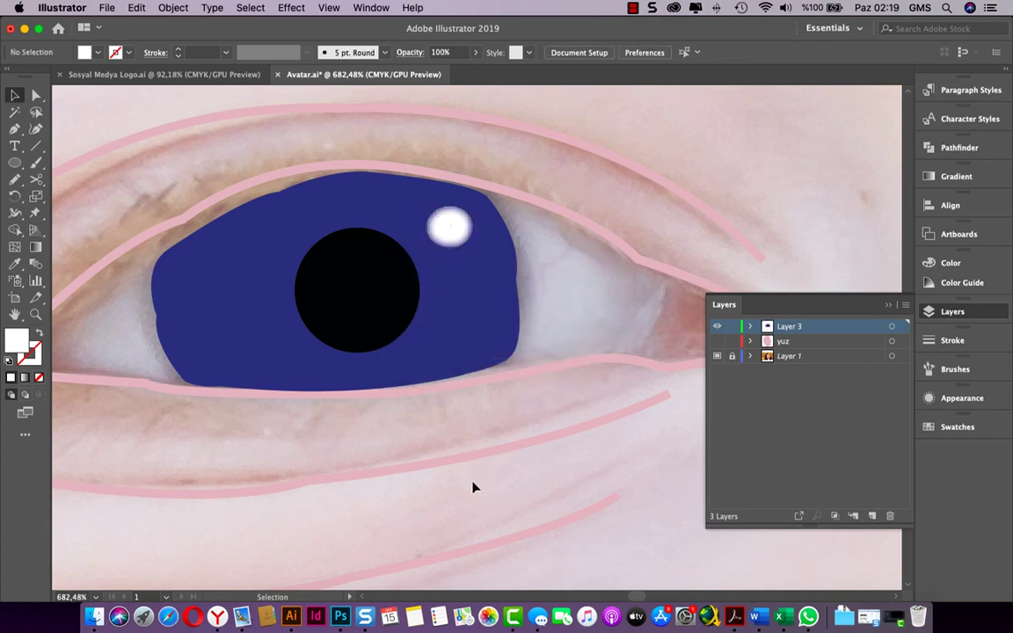
Zoom out and back in to check the completed left eye
scroll(473, 487, down, 5)
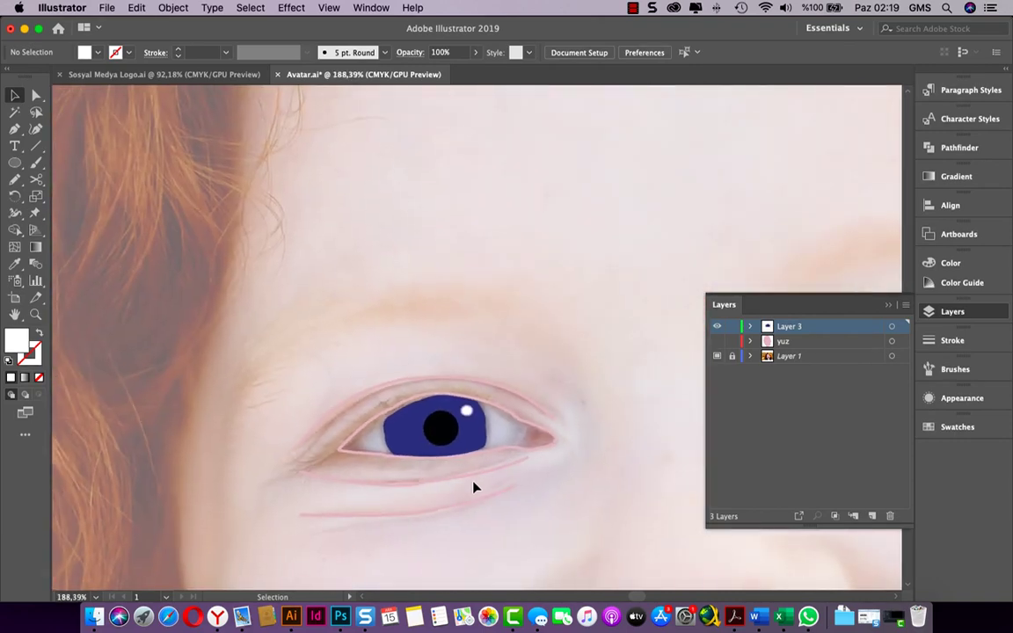
scroll(473, 487, down, 1)
scroll(479, 490, down, 2)
scroll(480, 489, down, 1)
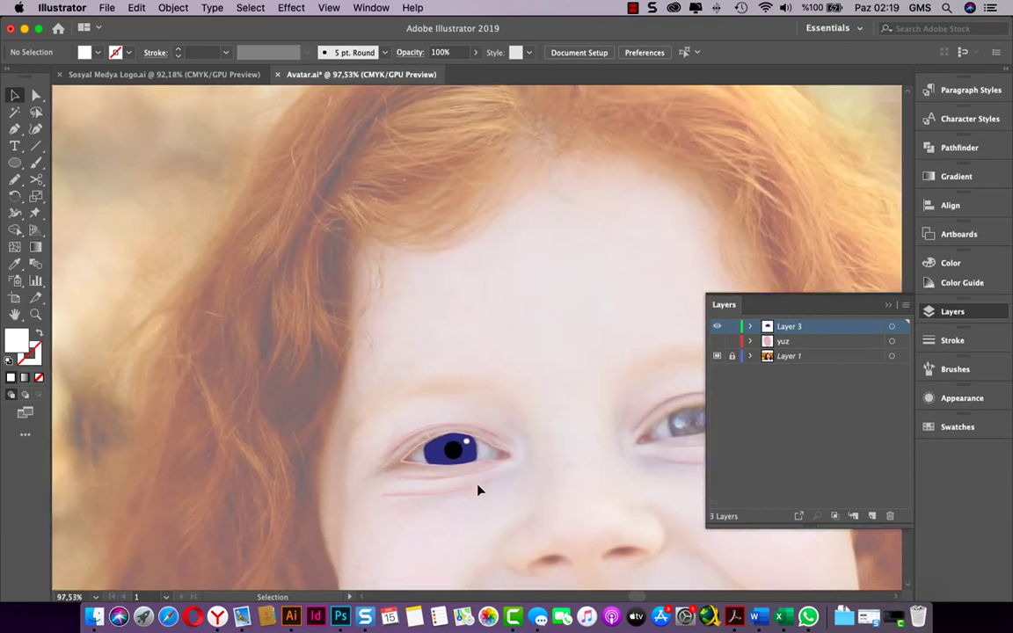
scroll(480, 489, down, 3)
scroll(479, 490, right, 3)
scroll(480, 490, down, 2)
scroll(479, 490, right, 2)
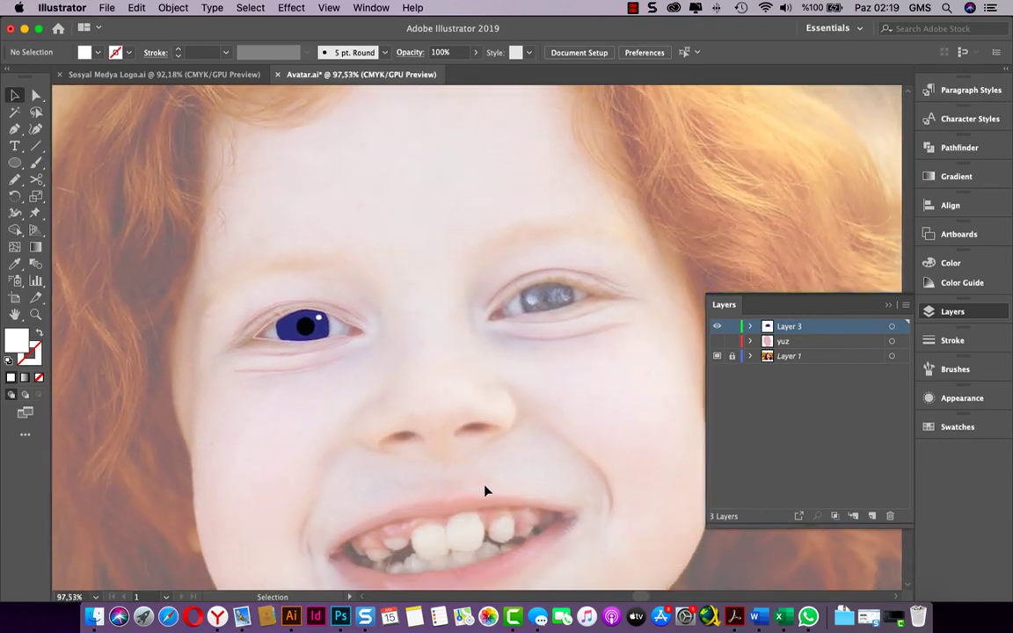
scroll(314, 373, up, 1)
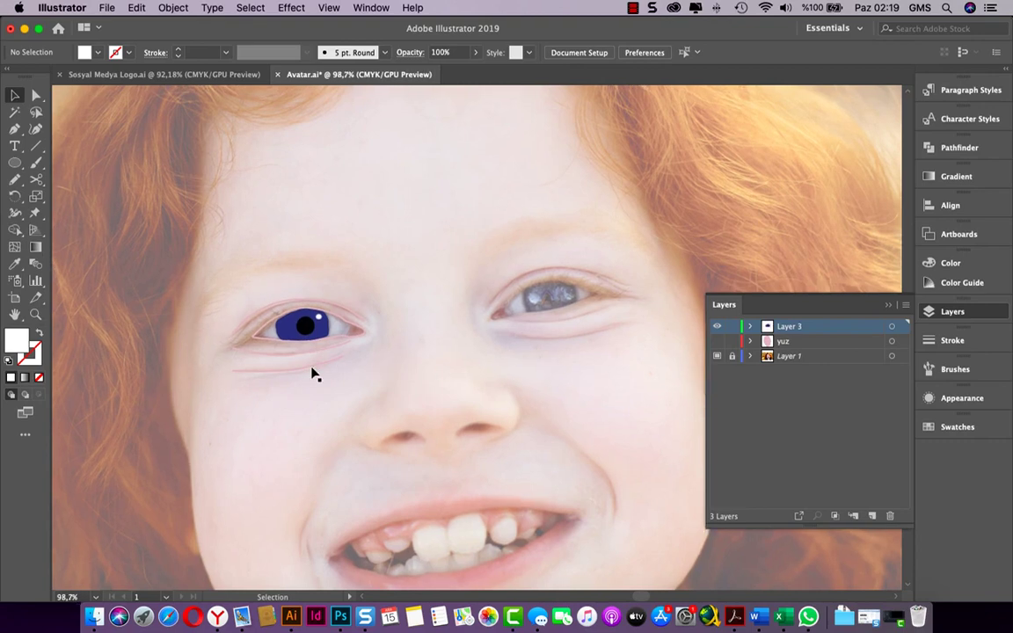
scroll(314, 374, up, 3)
scroll(313, 372, down, 1)
scroll(314, 373, down, 2)
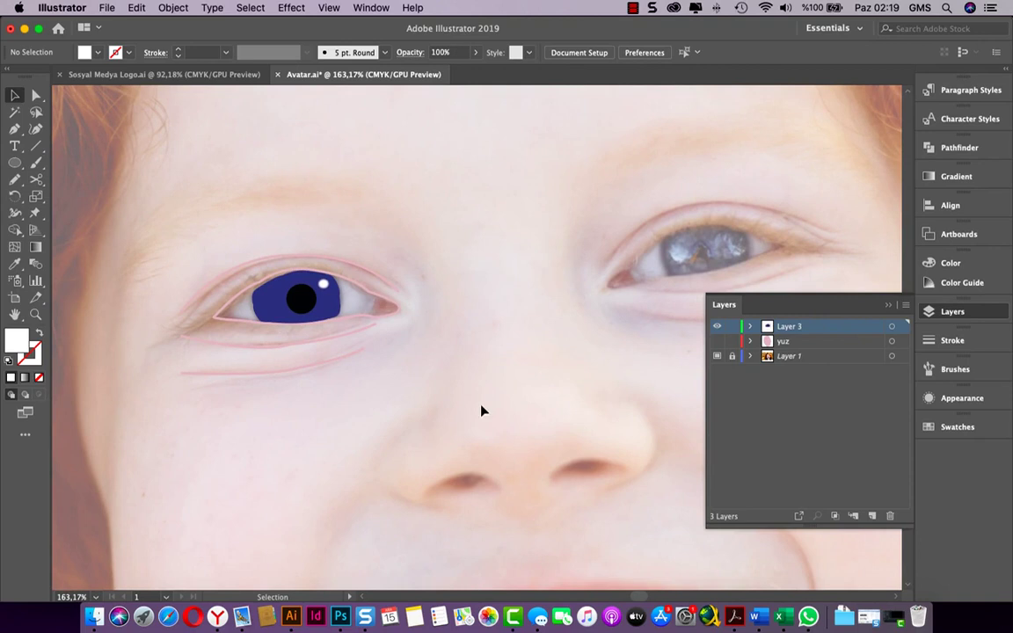
Marquee-select the left eye's navy iris, black pupil, white highlight and pink lid lines
scroll(269, 301, up, 3)
scroll(271, 309, left, 2)
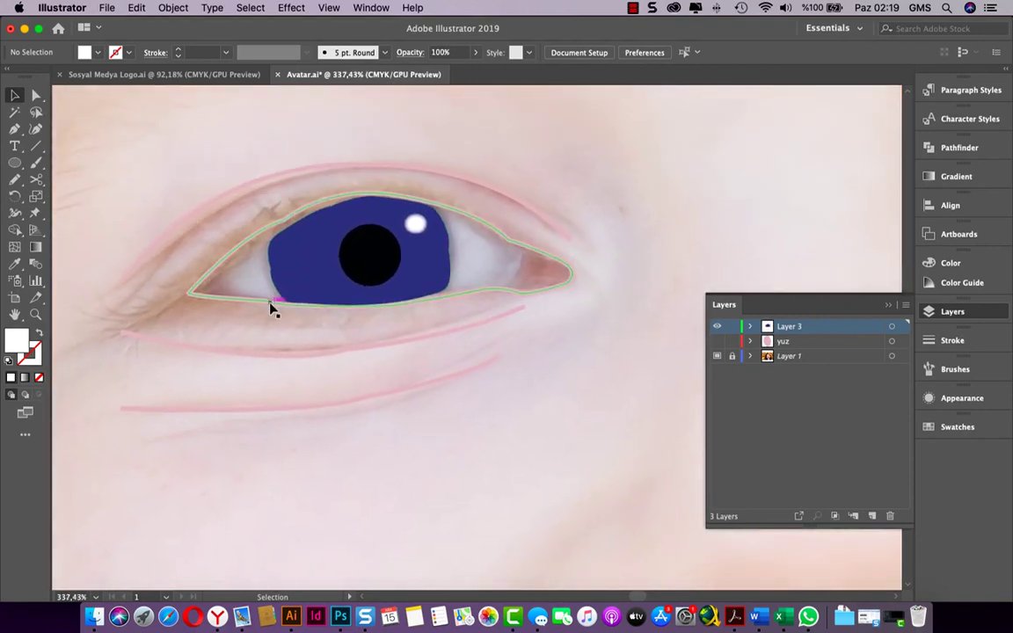
scroll(271, 305, left, 4)
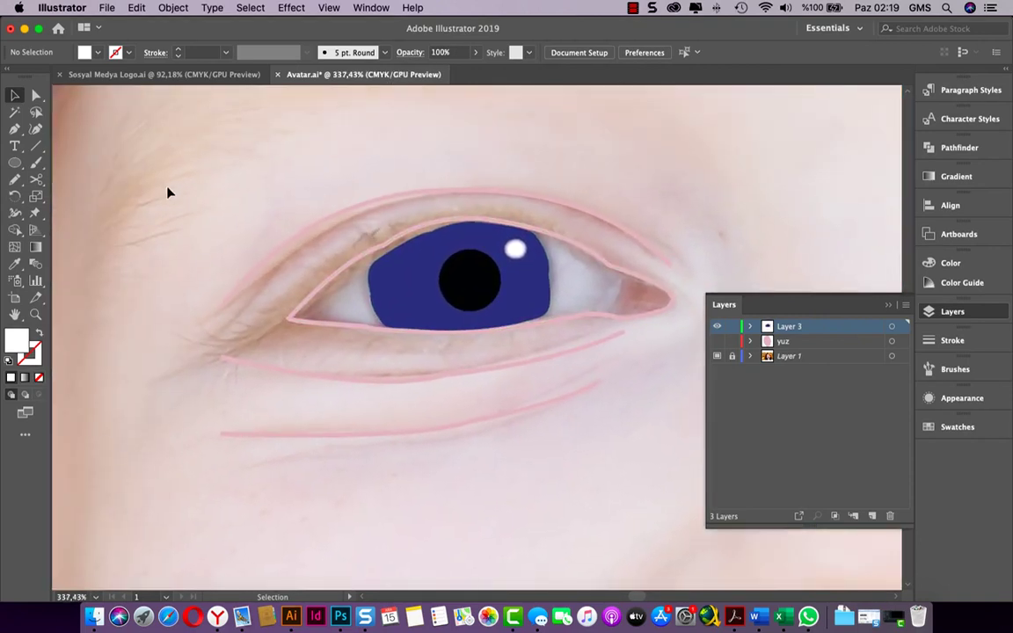
drag(167, 188, 686, 466)
scroll(677, 464, right, 3)
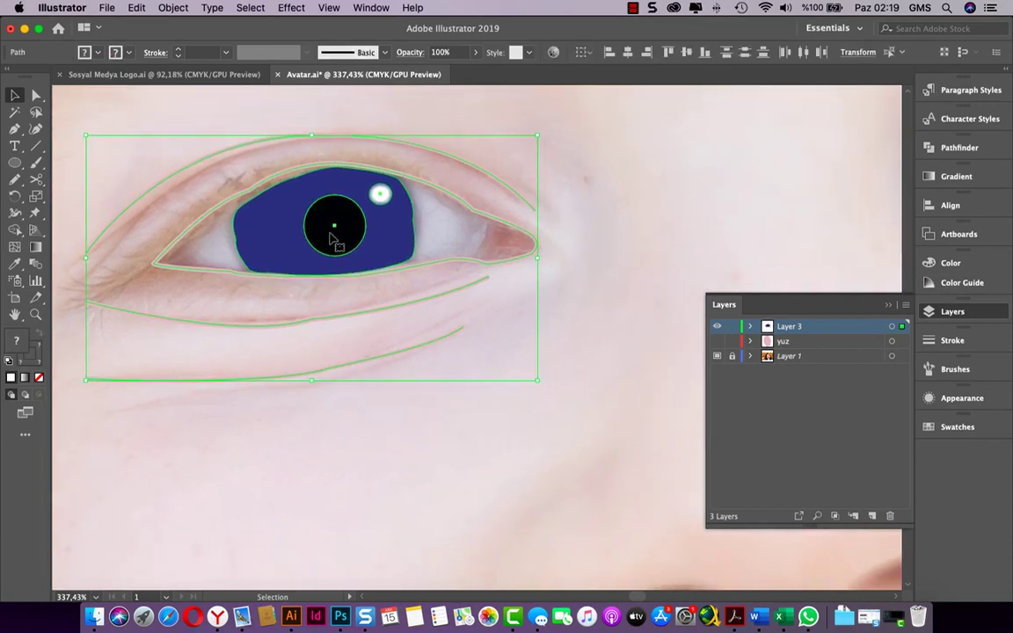
Reflect a copy of the eye across the vertical axis and drag it below-right of the original
right_click(341, 261)
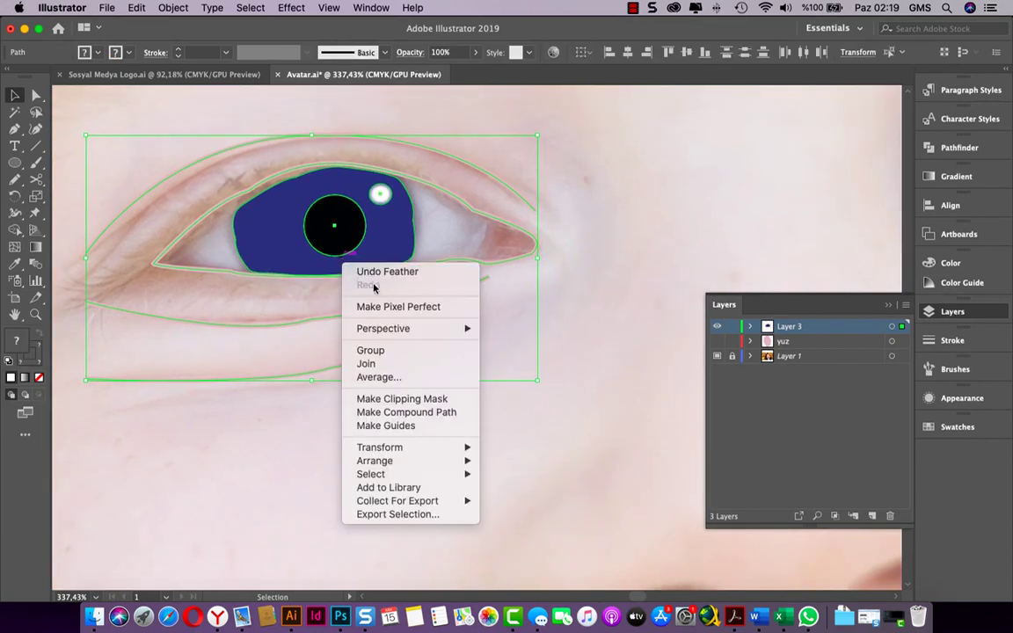
mouse_move(380, 447)
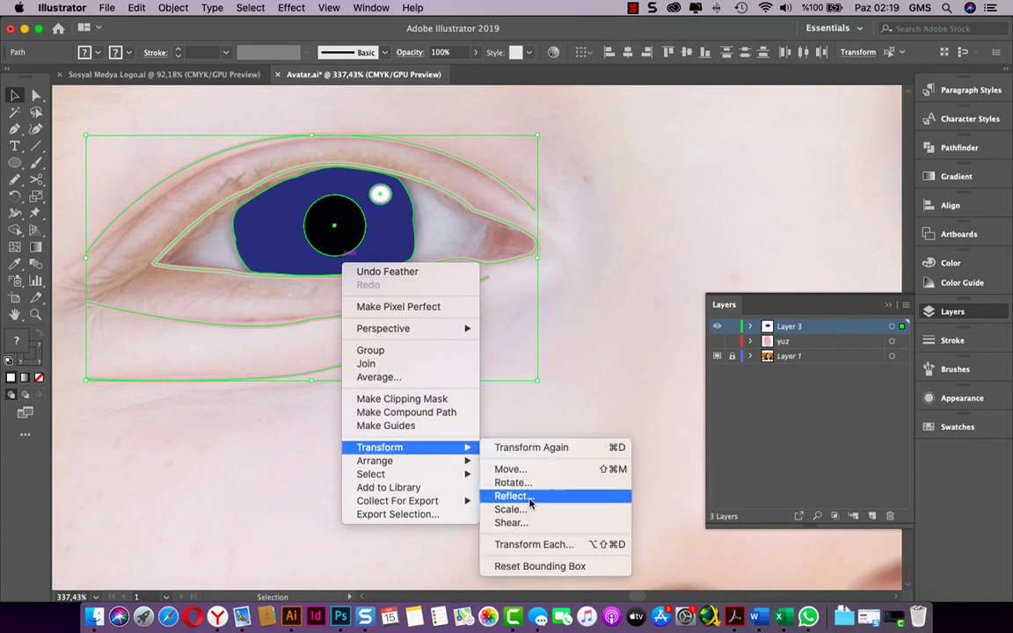
click(530, 497)
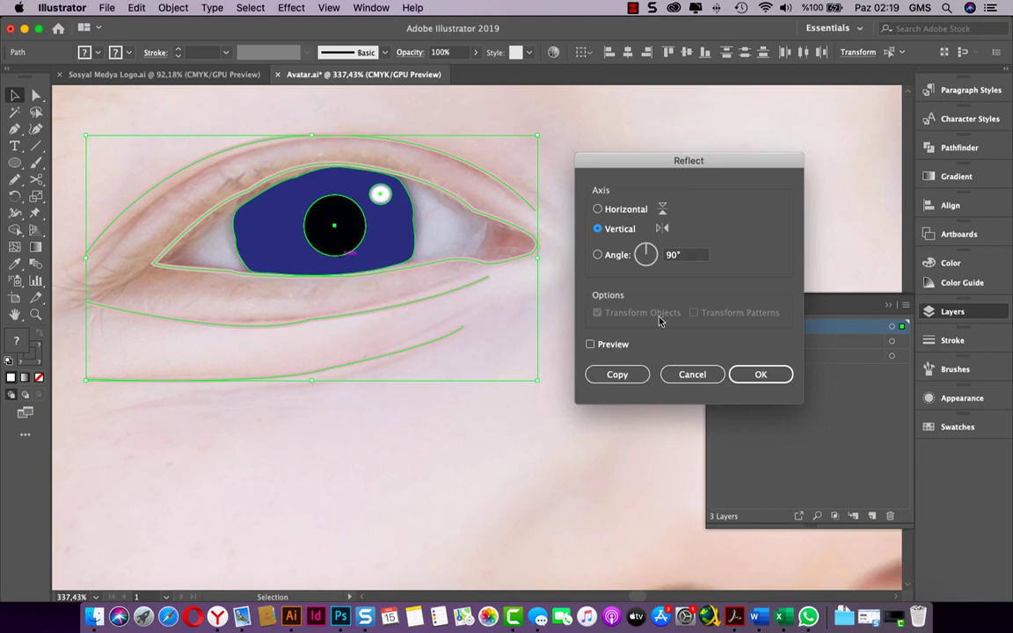
click(615, 375)
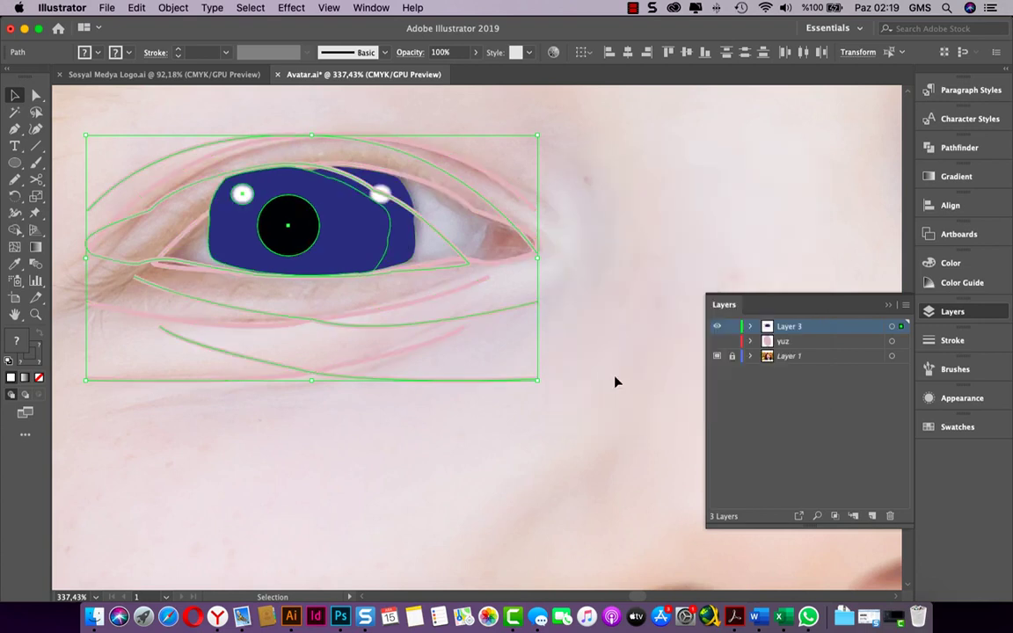
drag(345, 250, 592, 461)
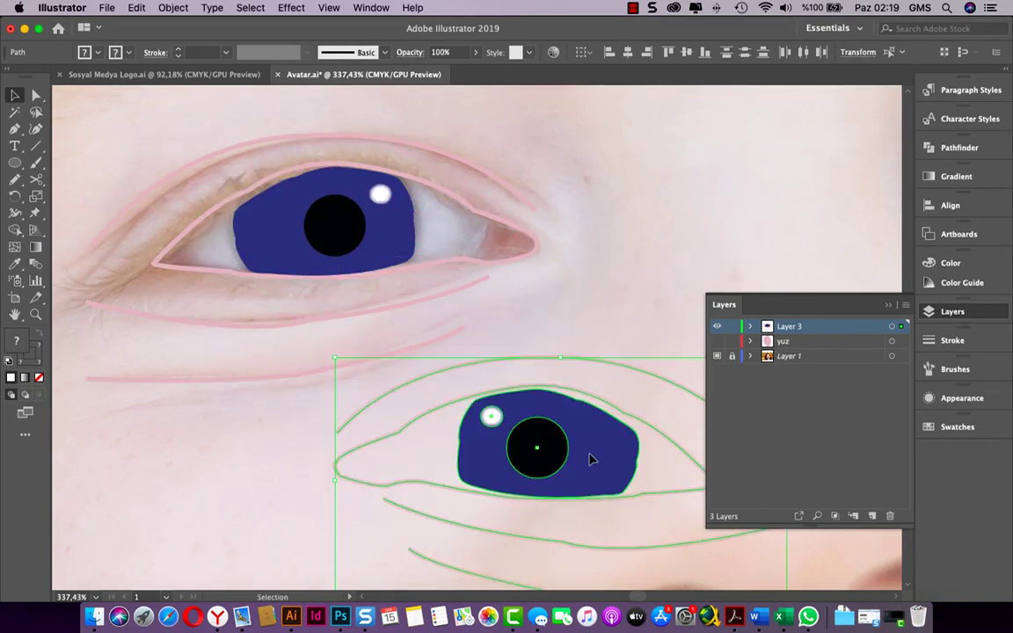
Move the mirrored eye onto the photo's right eye and tilt it slightly counter-clockwise
scroll(593, 460, down, 5)
scroll(589, 459, right, 3)
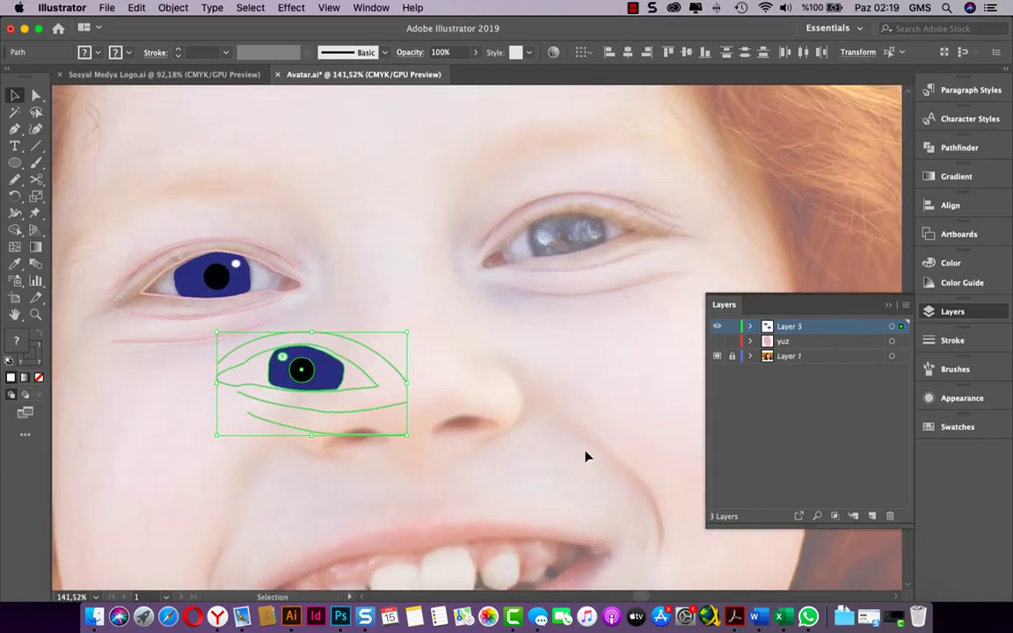
drag(319, 381, 577, 250)
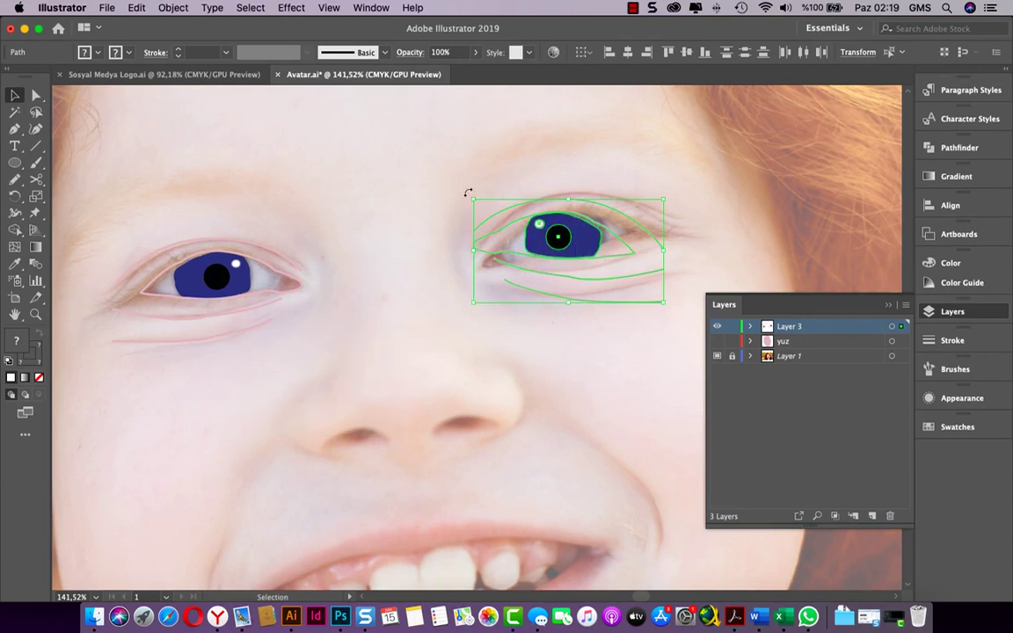
drag(468, 191, 459, 211)
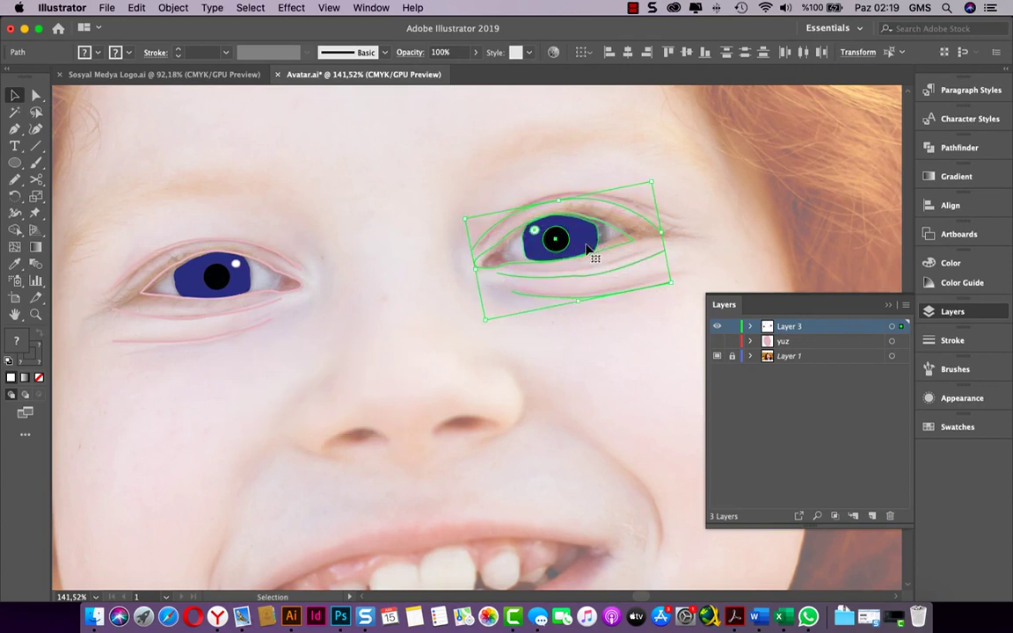
drag(587, 250, 592, 247)
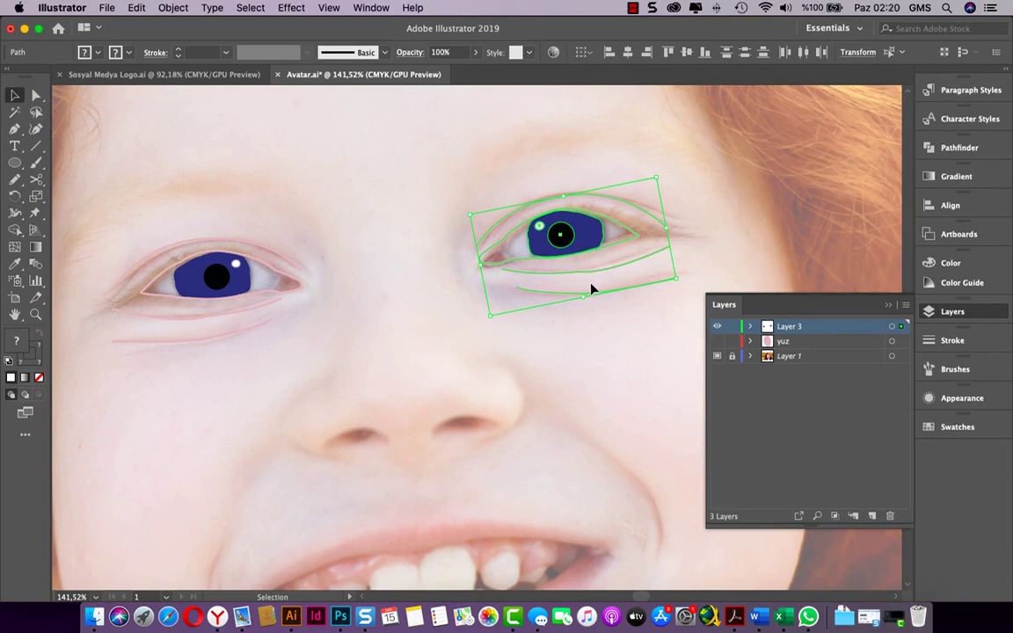
Nudge the eye with the arrow keys into exact alignment, then deselect it
key(Down)
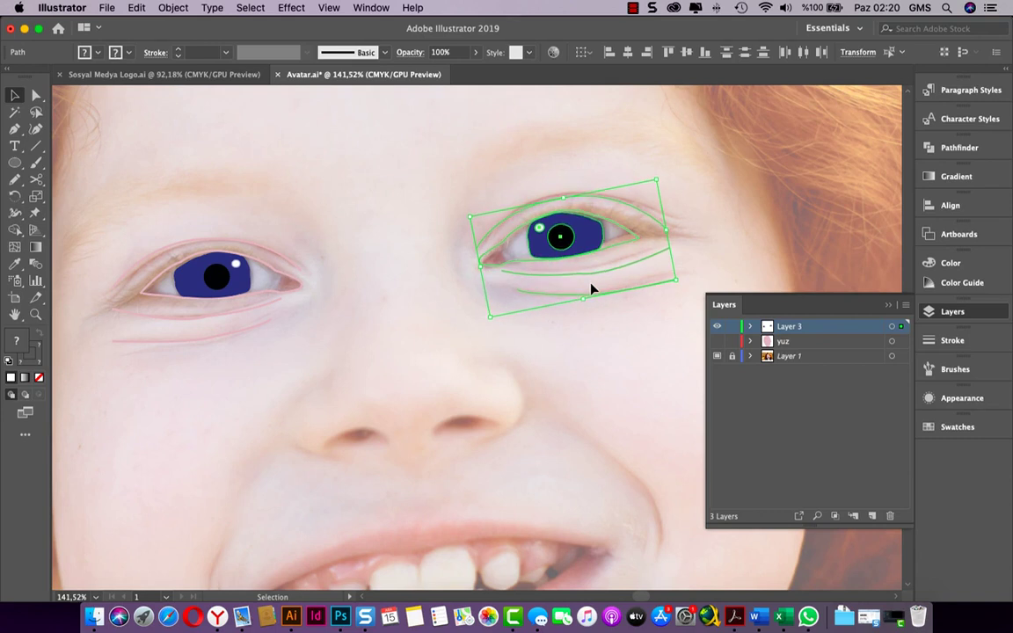
key(Right)
key(Up)
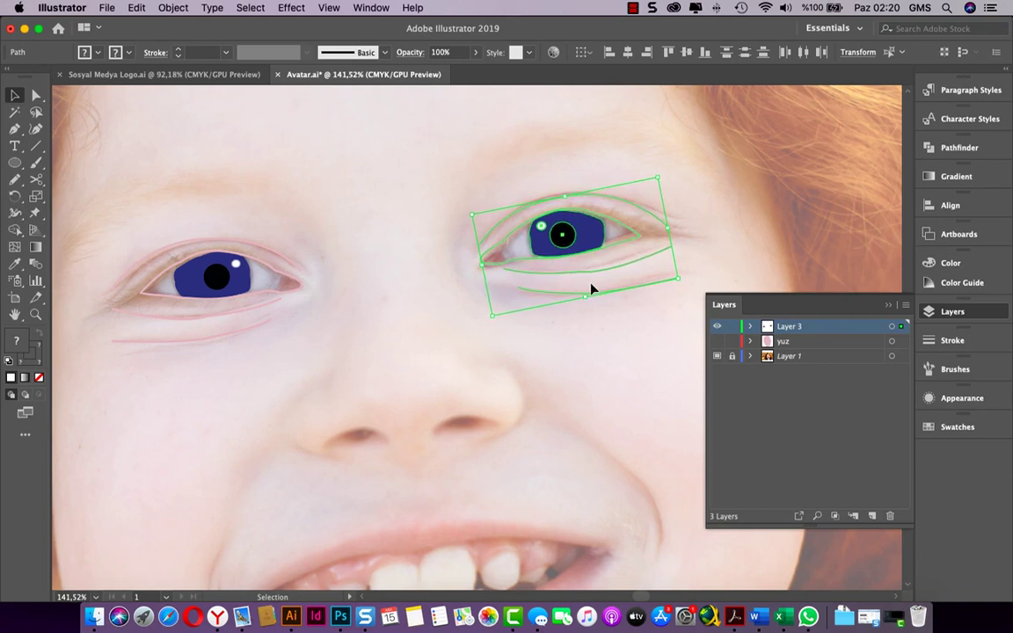
key(Down)
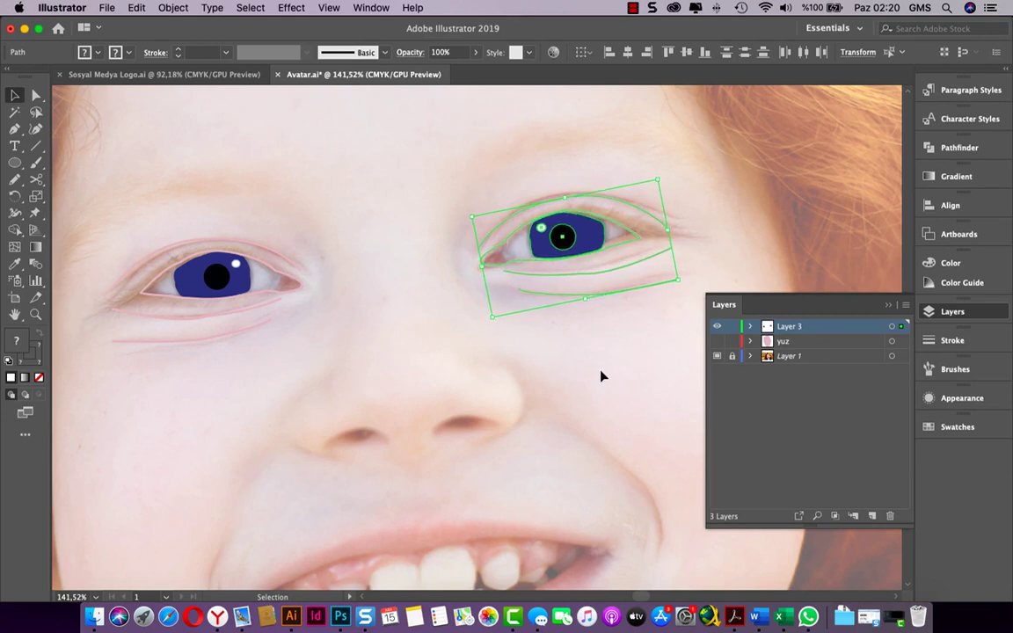
click(602, 376)
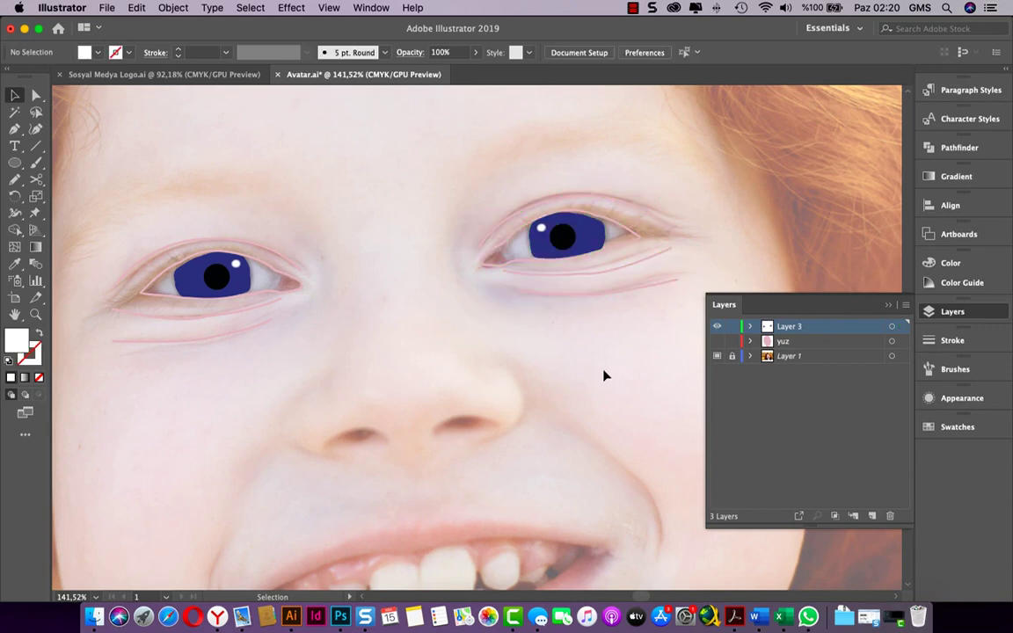
Make the photo layer Layer 1 active, toggle its lock, and hide it
scroll(603, 376, down, 1)
scroll(603, 378, down, 1)
scroll(603, 380, down, 3)
scroll(603, 382, down, 2)
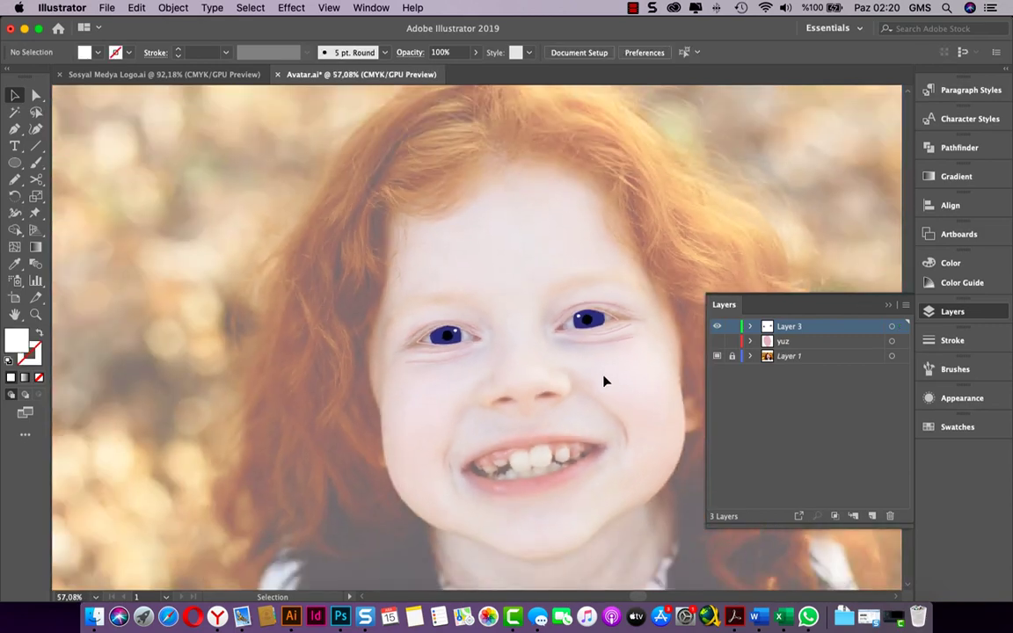
scroll(603, 381, down, 2)
scroll(603, 381, right, 3)
scroll(603, 380, down, 2)
scroll(604, 381, right, 3)
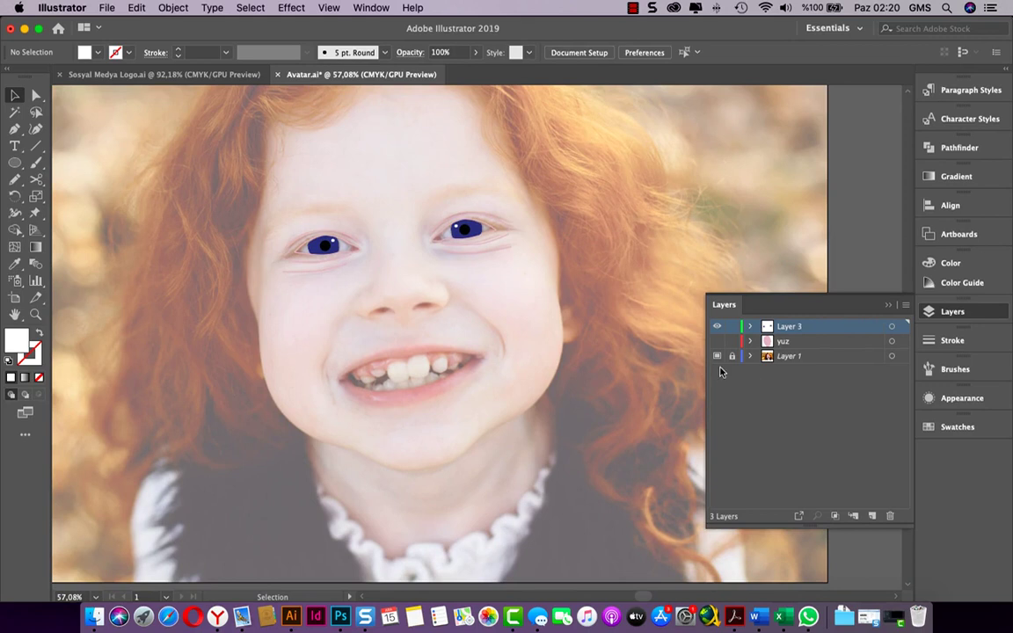
click(785, 357)
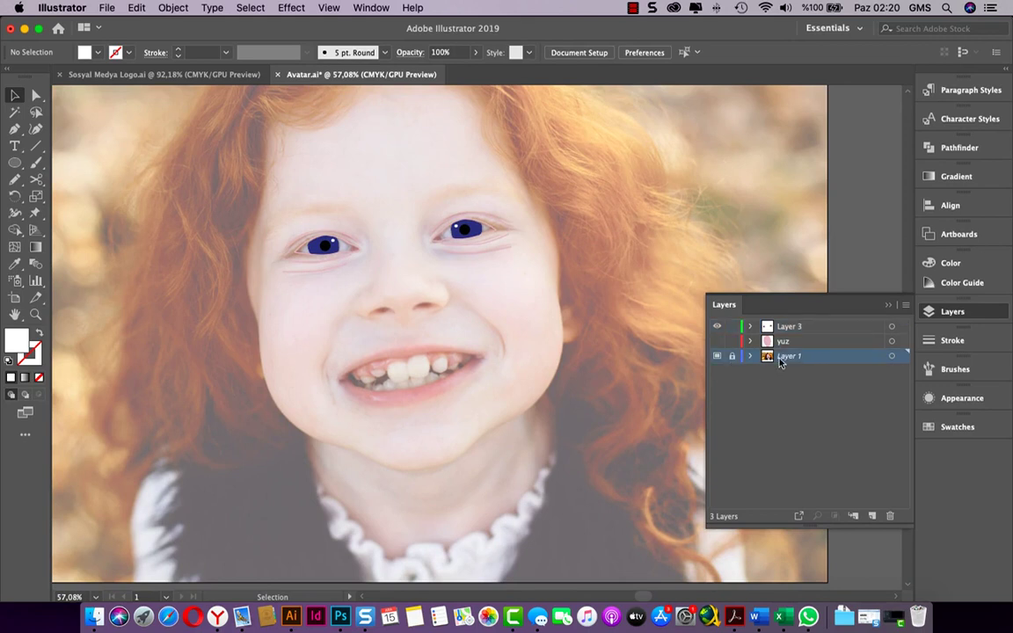
click(730, 357)
click(717, 356)
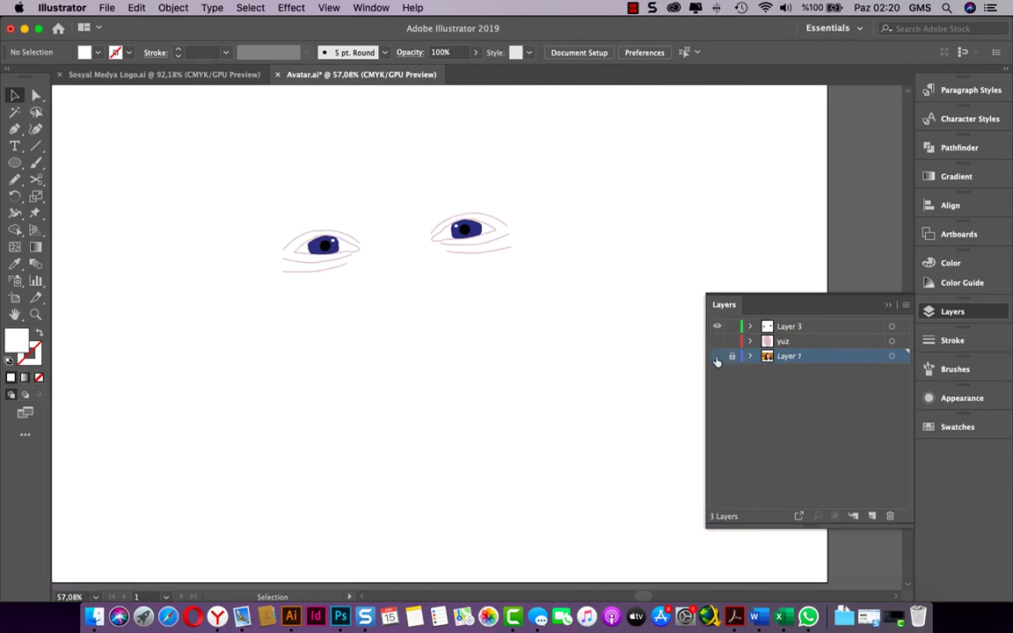
Show the pink face layer yuz, reveal the photo again, and make Layer 3 active
scroll(683, 375, down, 1)
scroll(683, 376, down, 1)
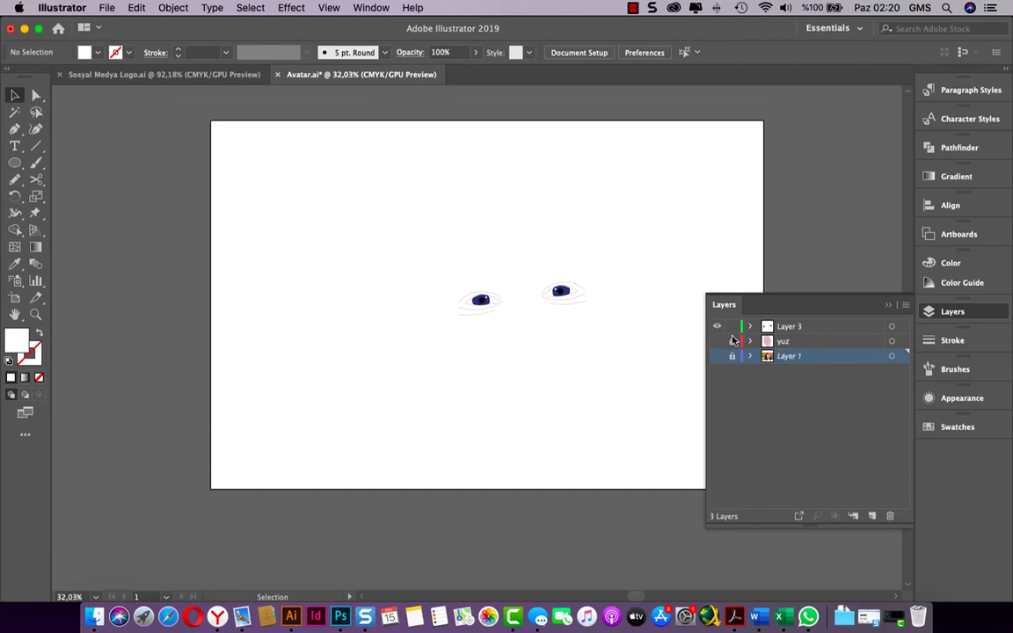
click(716, 341)
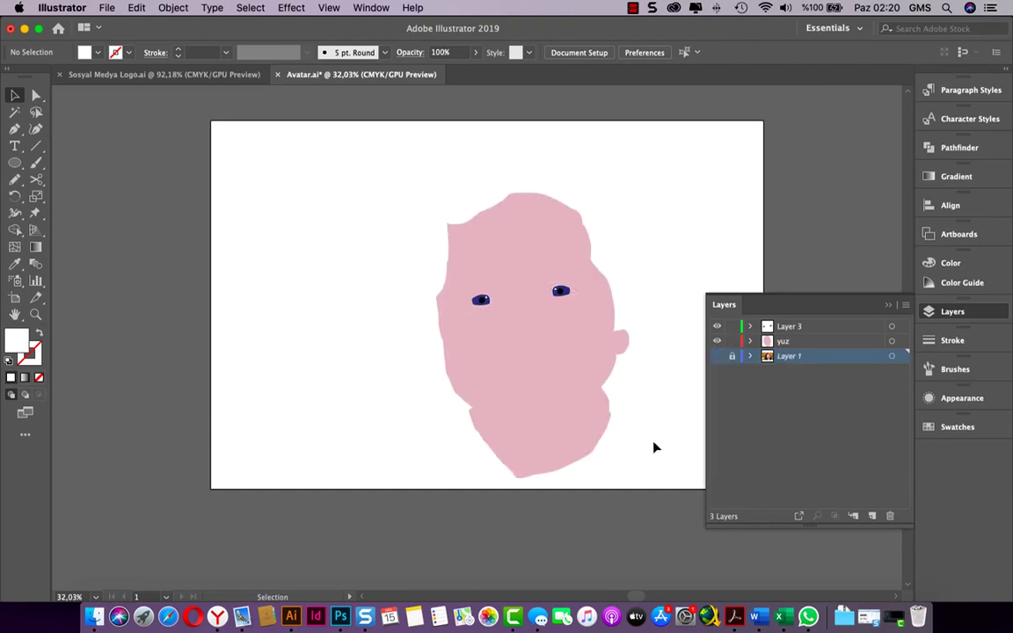
scroll(475, 323, up, 1)
scroll(474, 323, up, 1)
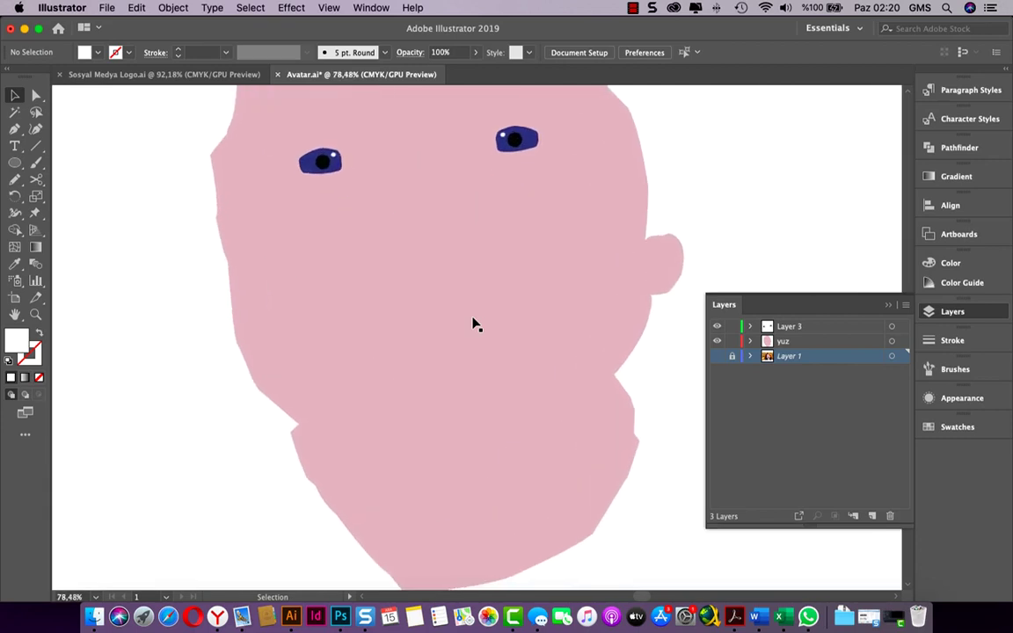
scroll(473, 325, up, 1)
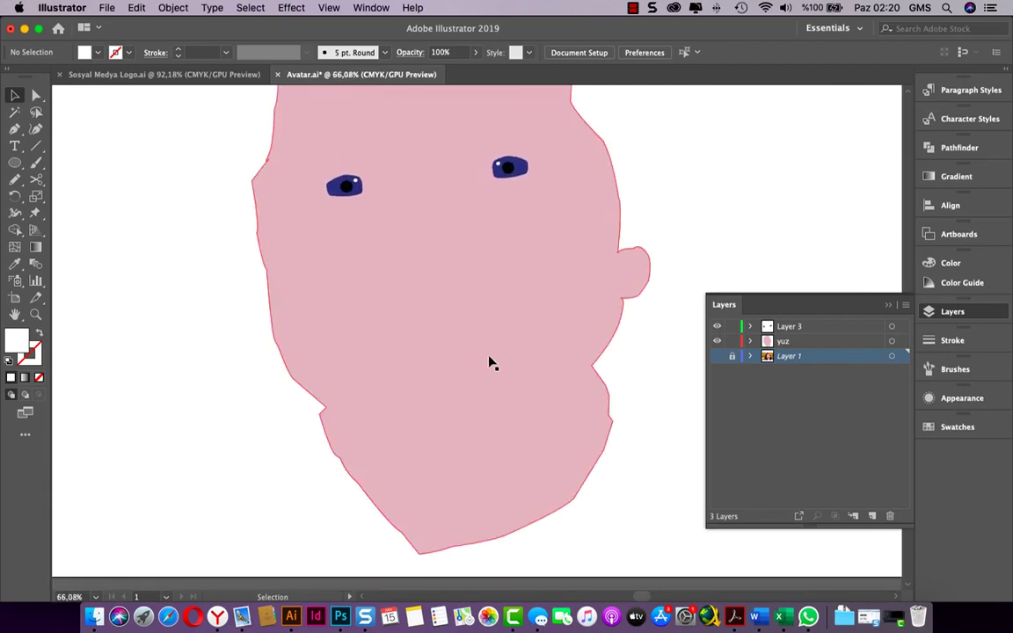
scroll(490, 362, down, 1)
scroll(490, 362, down, 1)
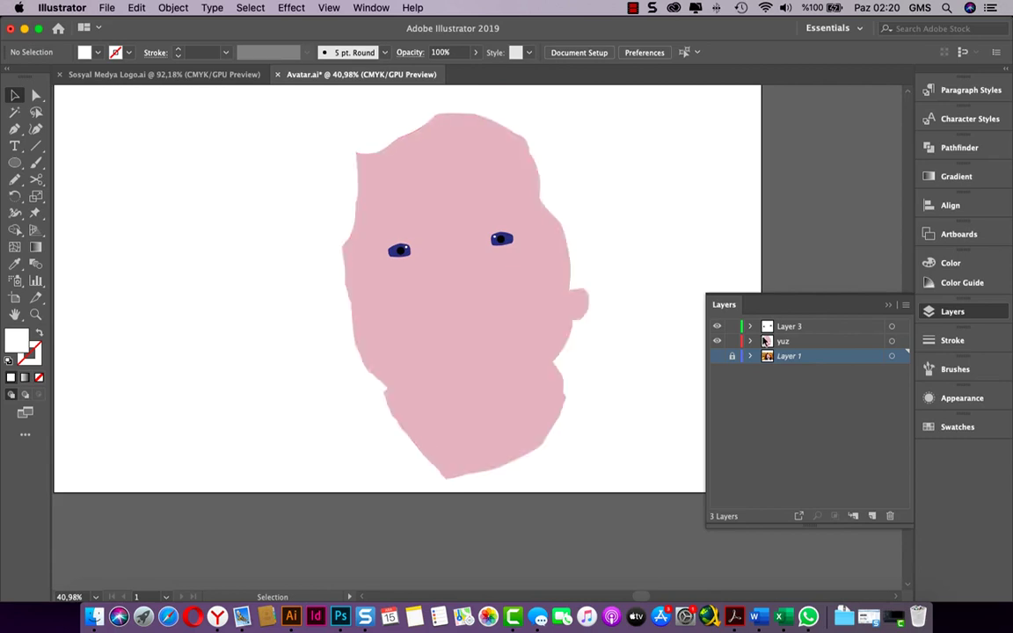
click(717, 355)
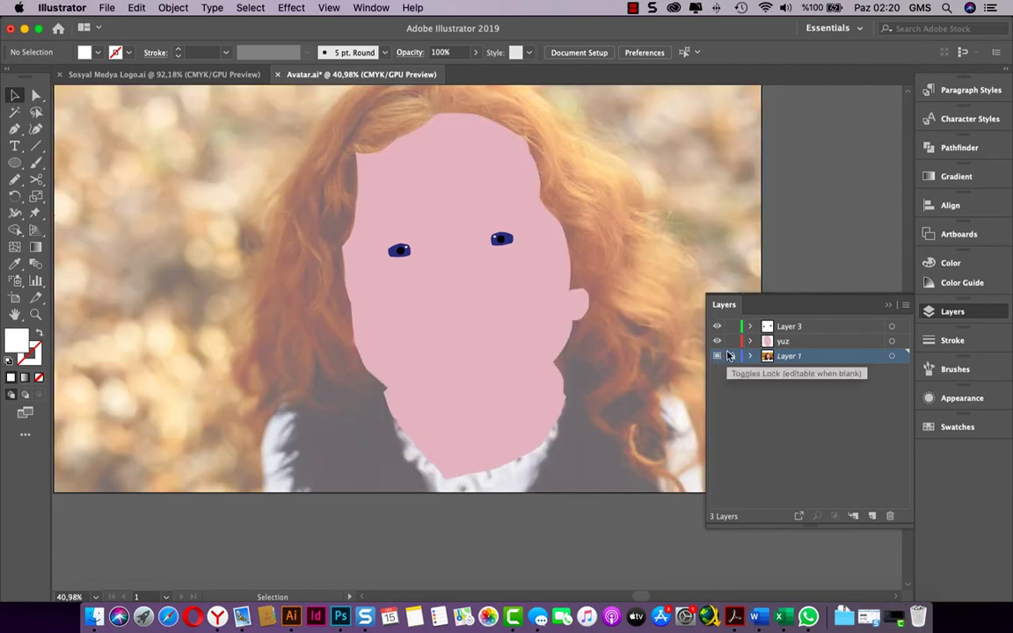
click(777, 328)
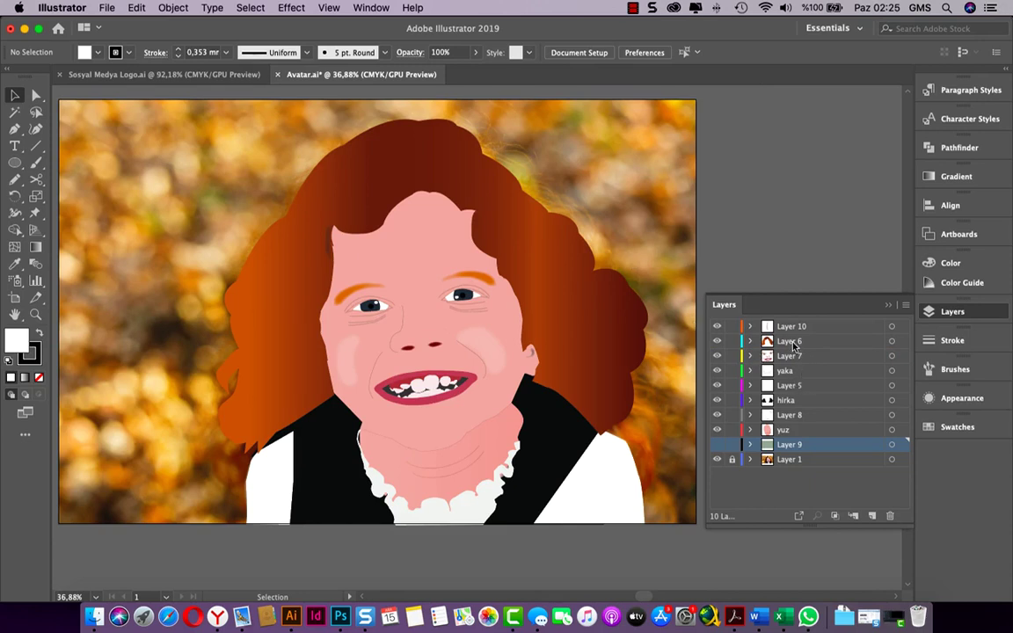
Activate Layer 6, hide the Layer 1 photo, and show Layer 9's sage-green background
click(793, 347)
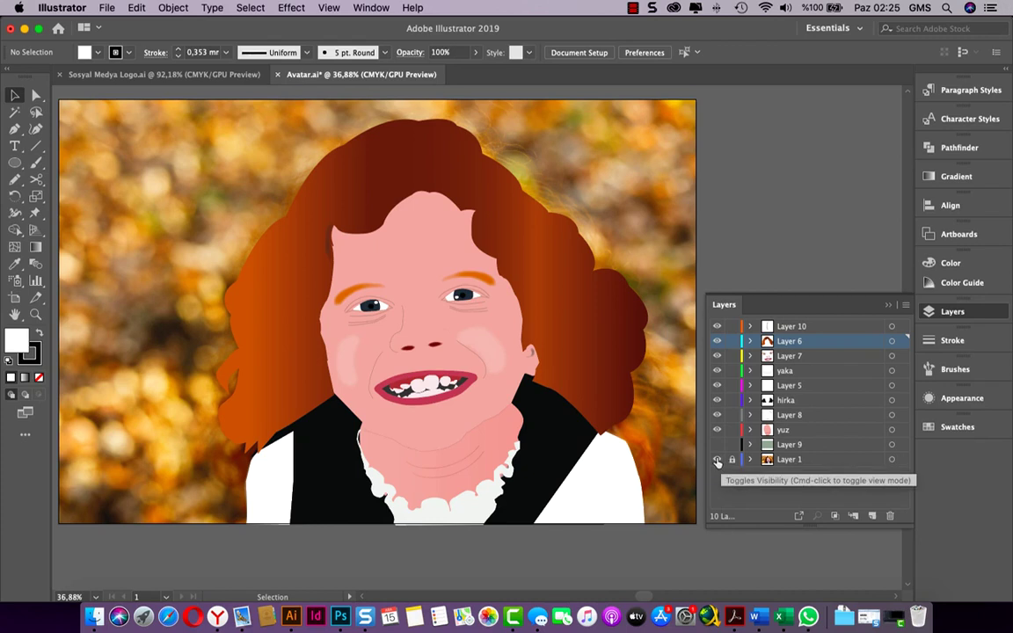
click(716, 460)
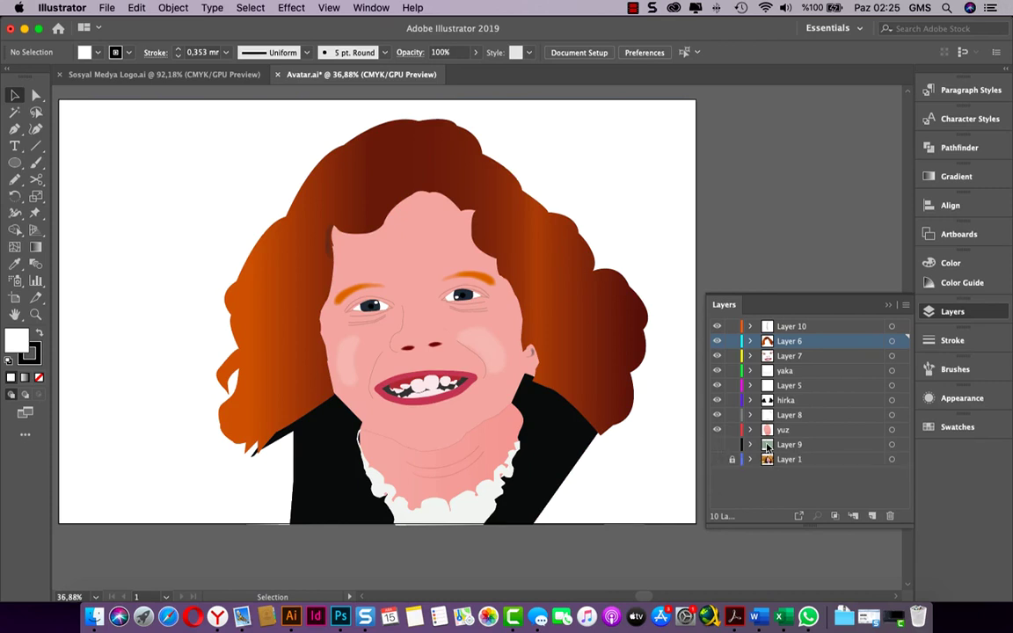
click(717, 454)
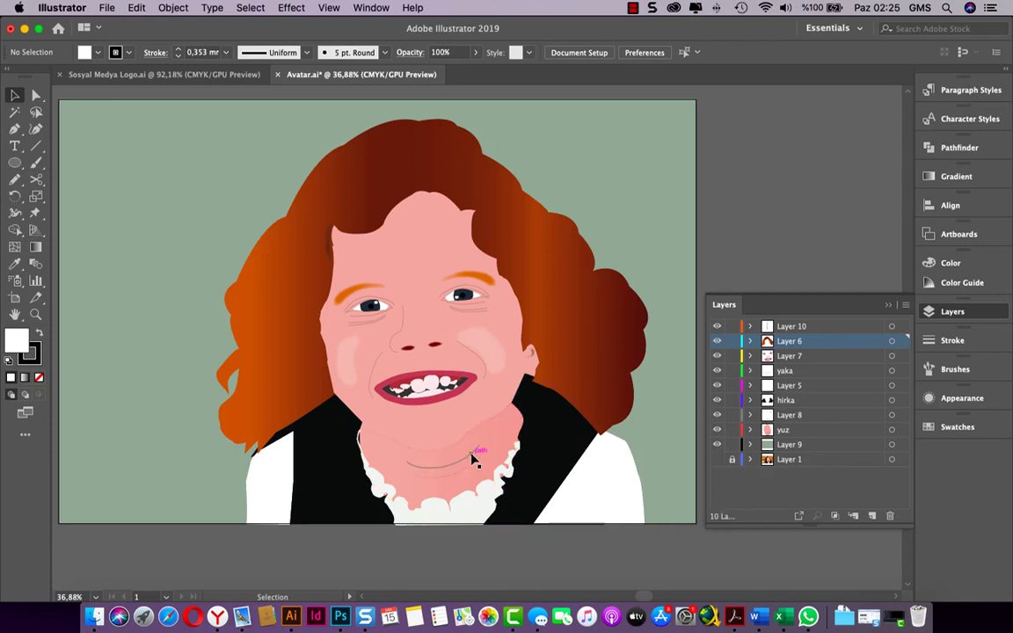
scroll(472, 459, down, 3)
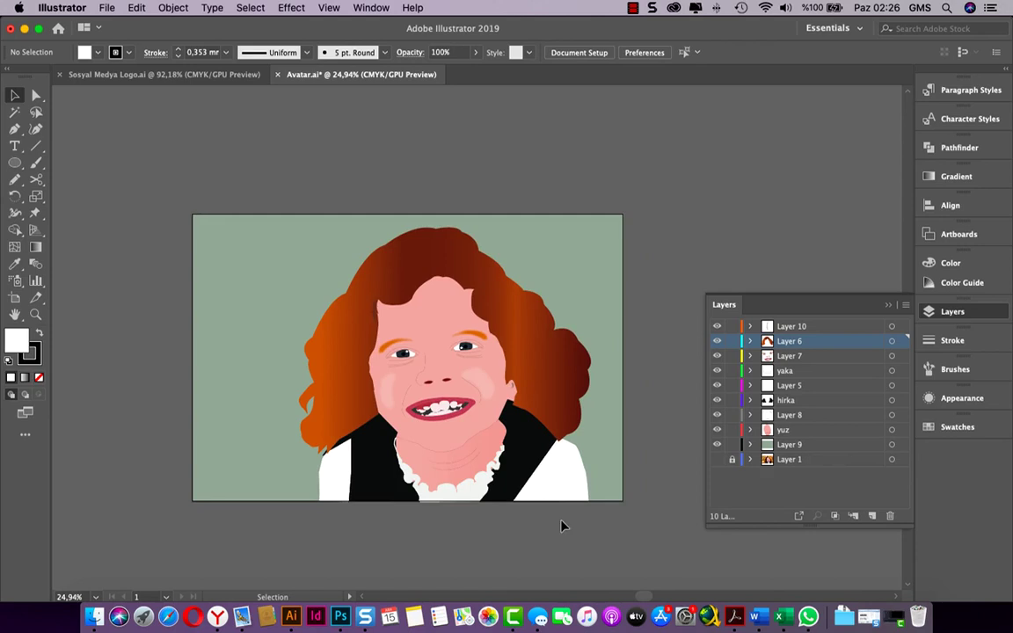
scroll(563, 525, up, 3)
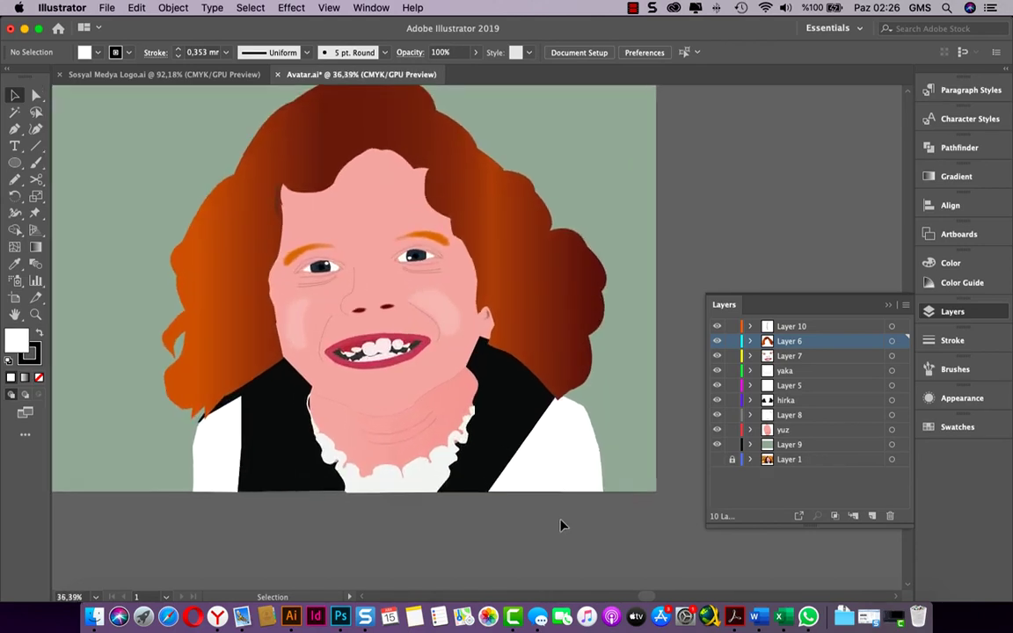
scroll(563, 525, down, 1)
scroll(562, 525, down, 1)
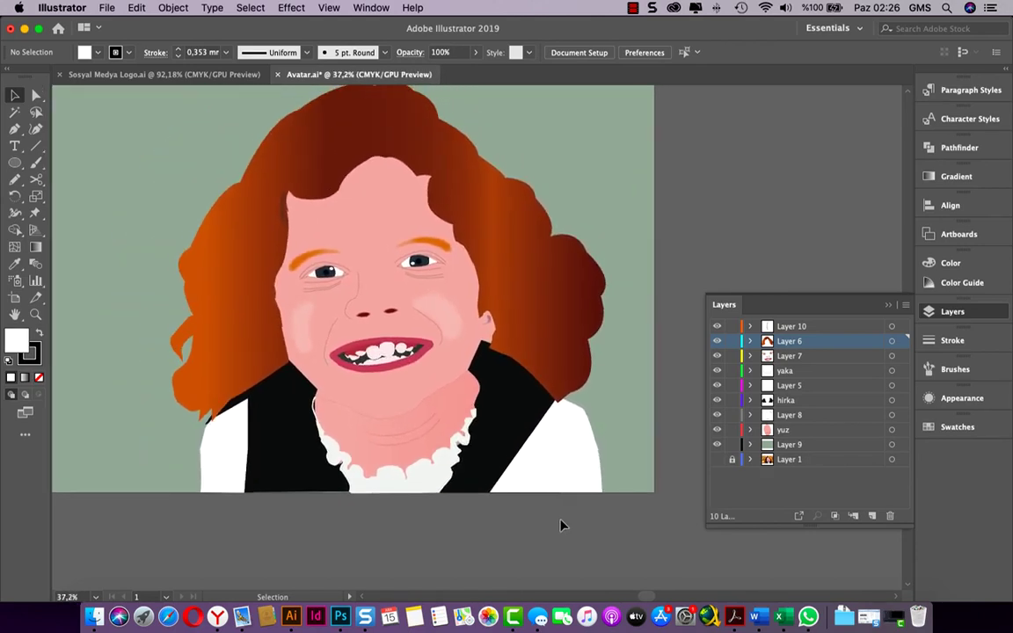
scroll(563, 524, down, 1)
scroll(563, 525, down, 1)
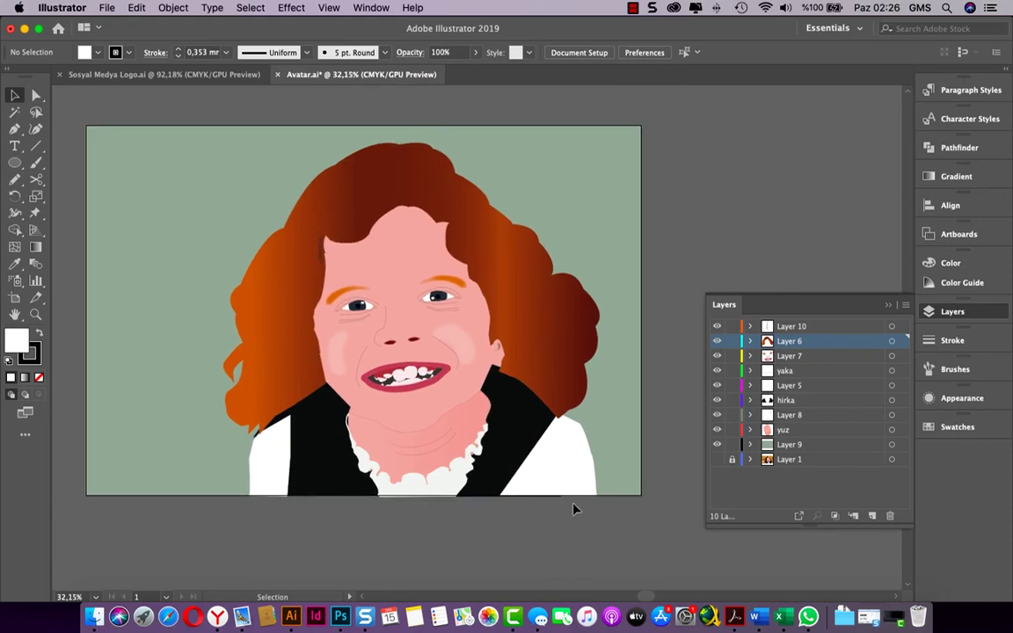